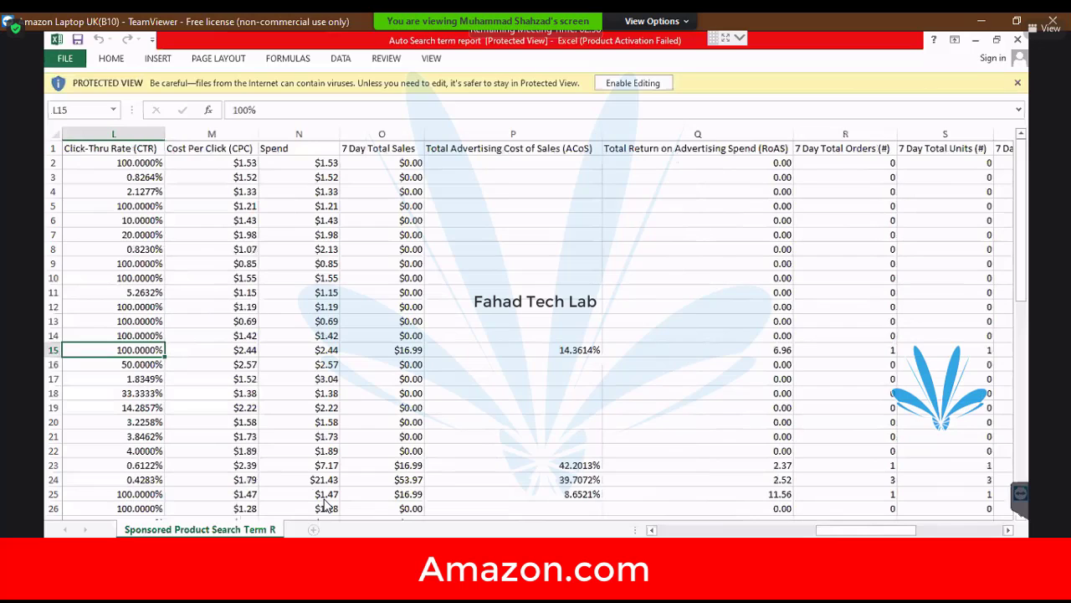
- Review the impressions, clicks, click-through rate, cost per click and spend of the search term in row 17, starting from row 15
key("Left")
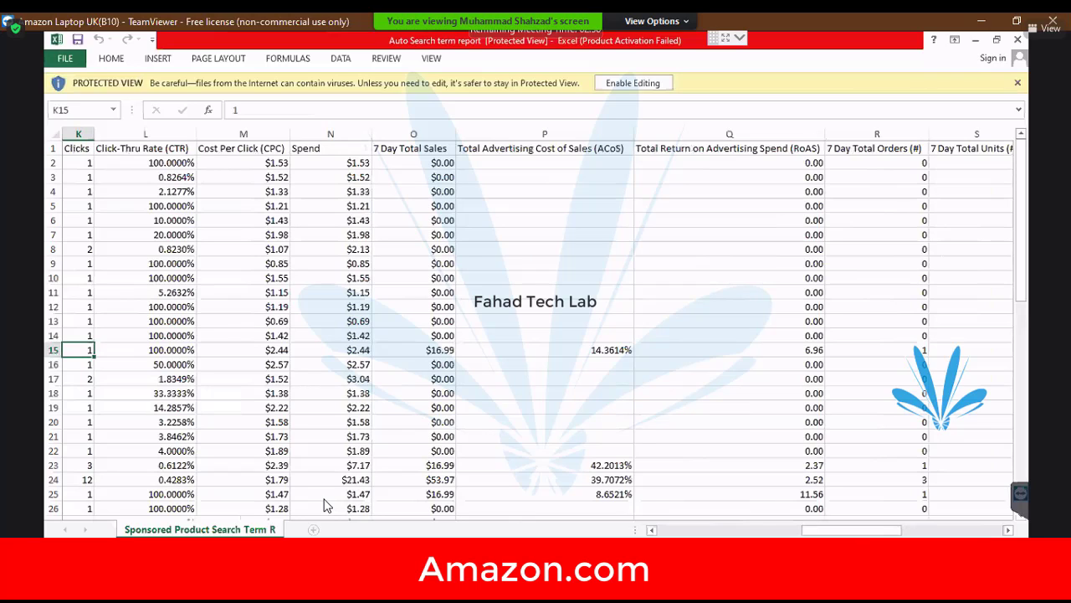
key("Left")
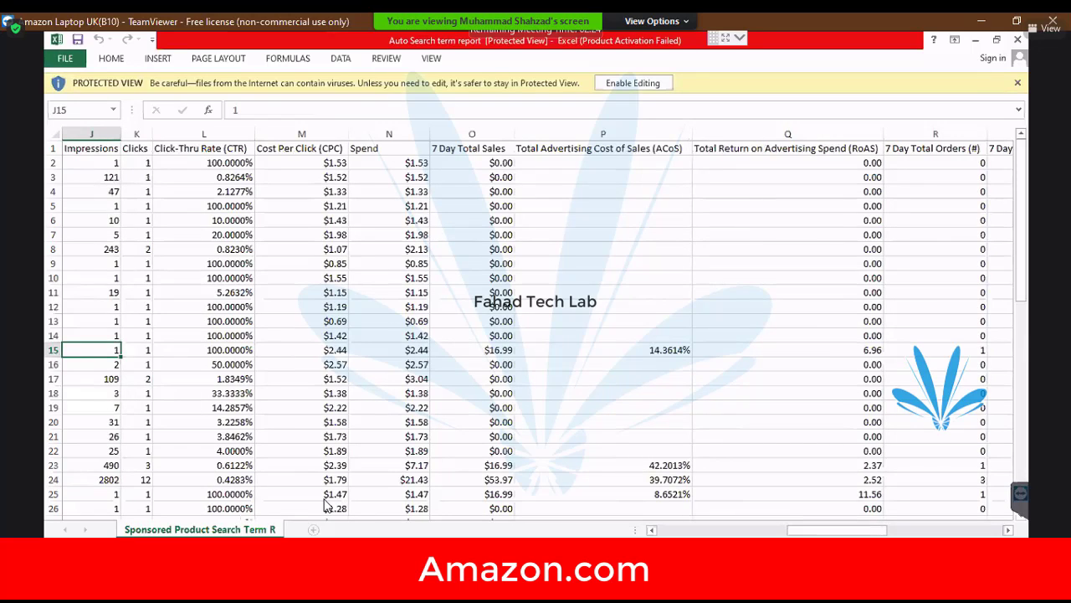
key("Down")
key("Down")
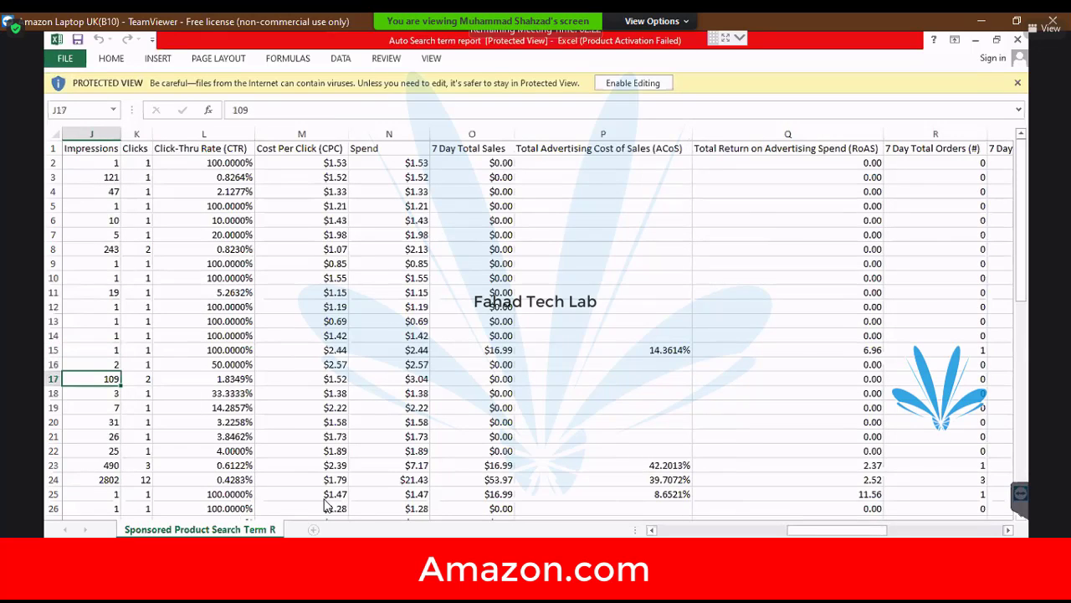
key("Up")
key("Down")
key("Right")
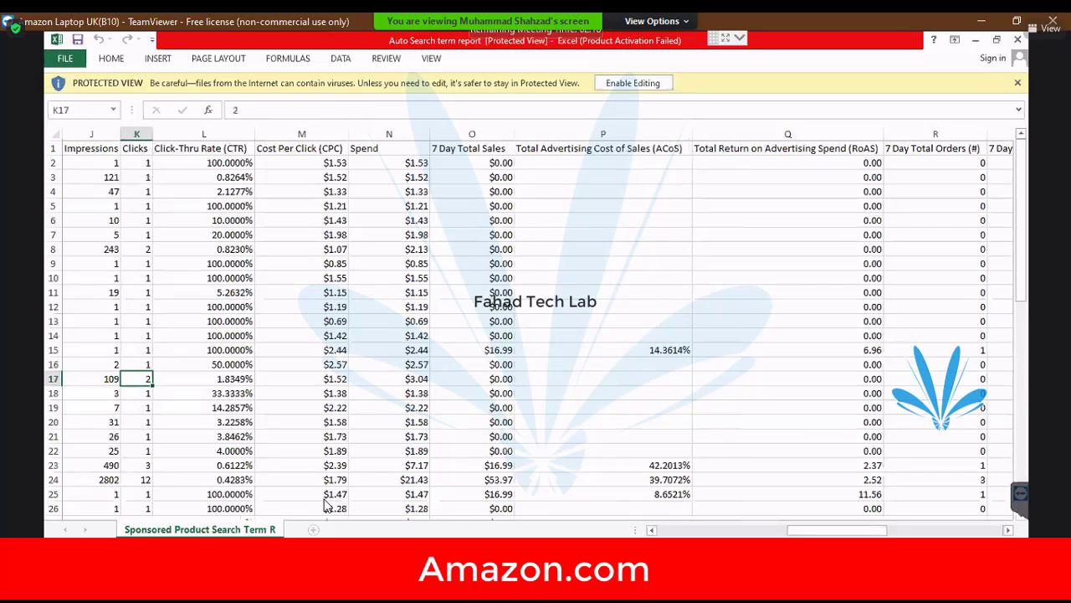
key("Right")
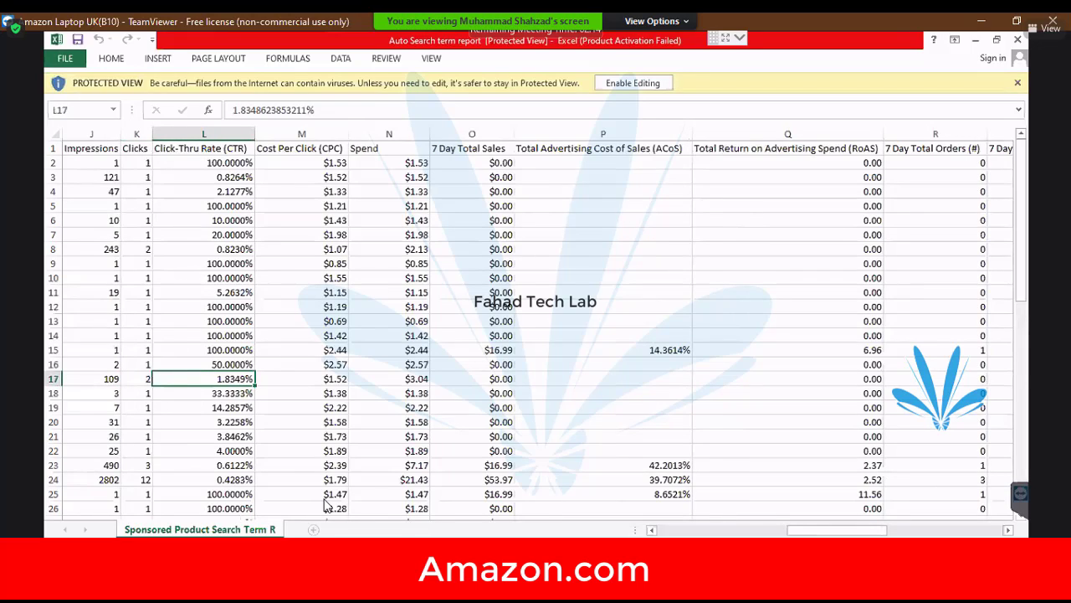
key("Right")
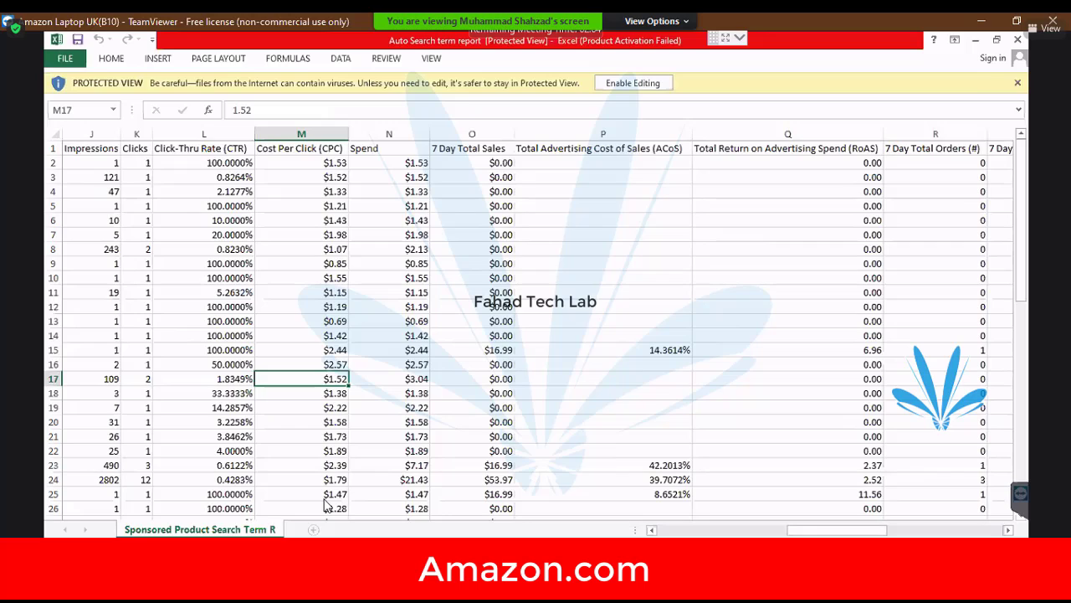
key("Right")
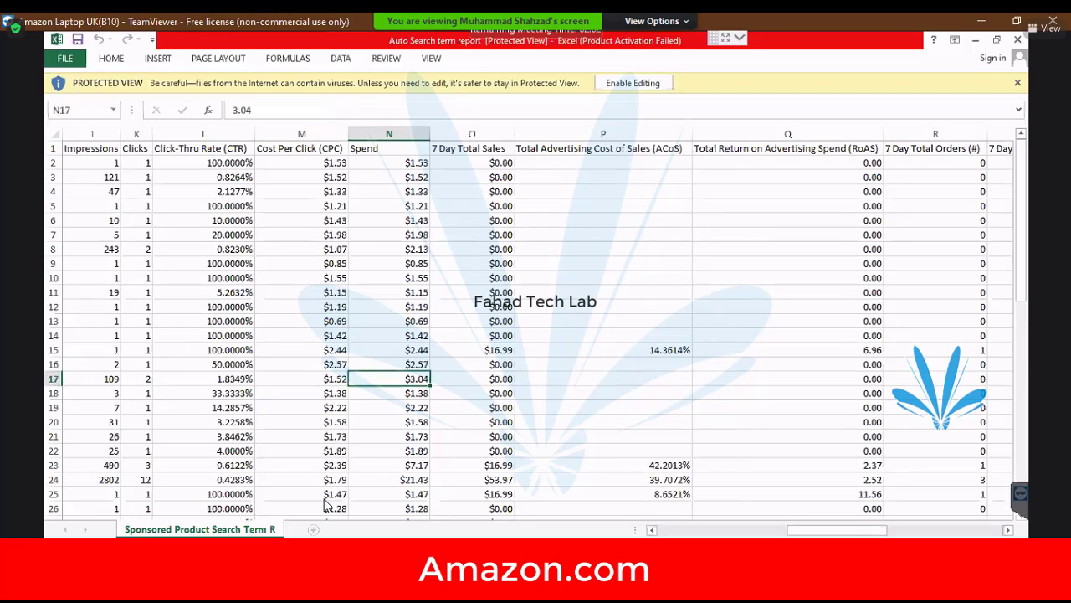
key("Left")
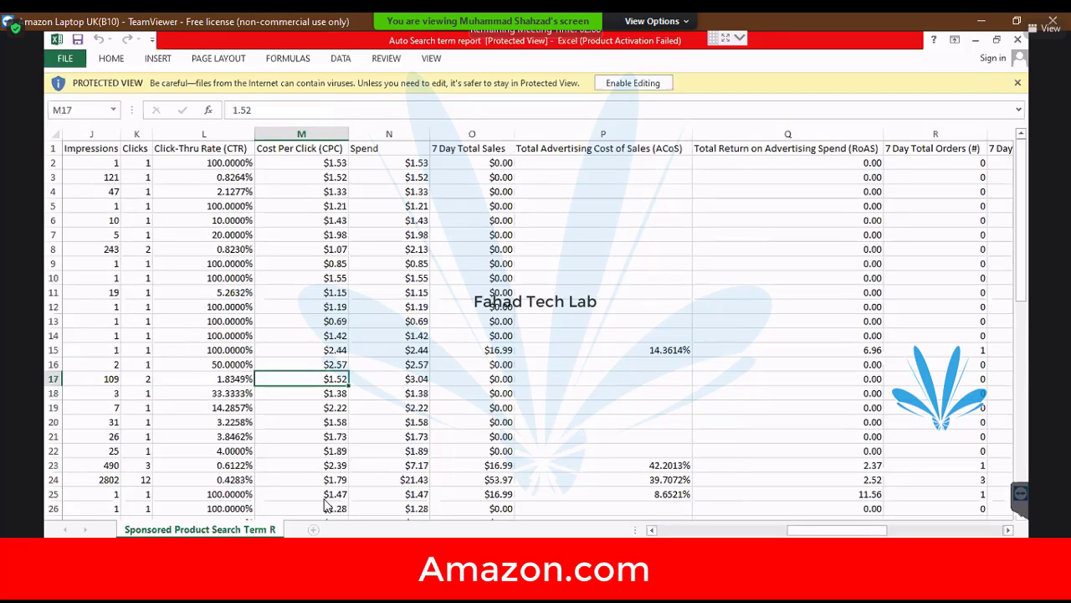
key("Left")
key("Left")
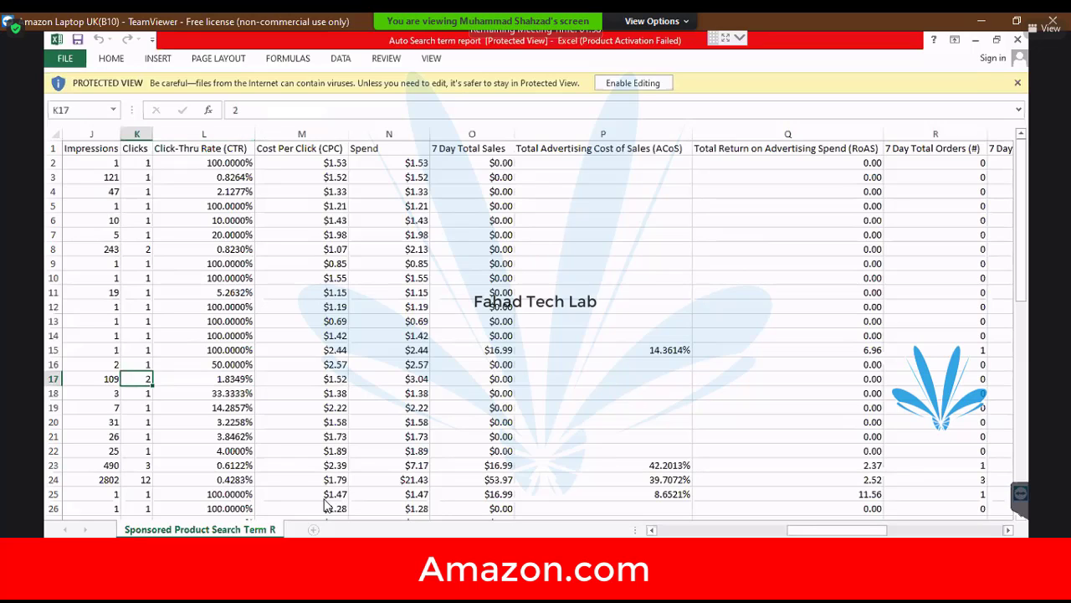
- Compare the row 17 search term's clicks and spend with its 7 day total sales
key("Right")
key("Right")
key("Right")
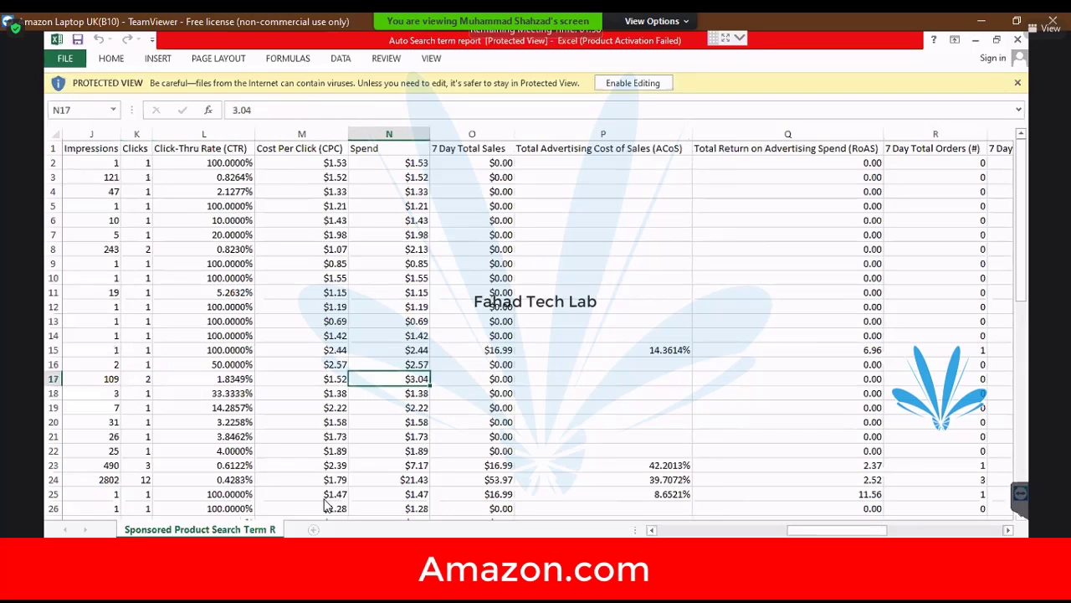
key("Right")
key("Right")
key("Right")
key("Right")
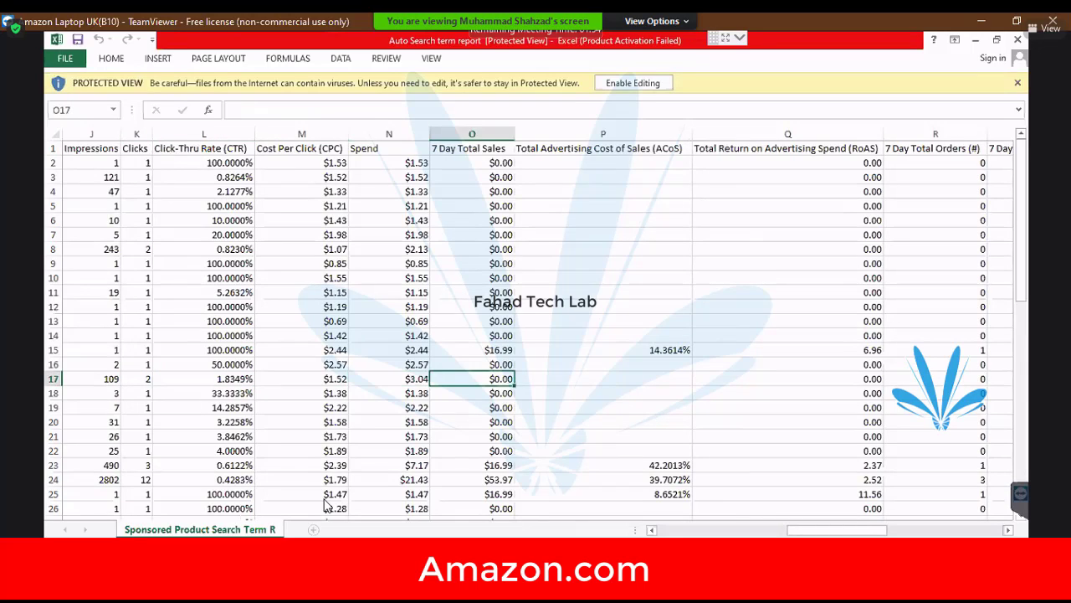
key("Left")
key("Left")
key("Left")
key("Left")
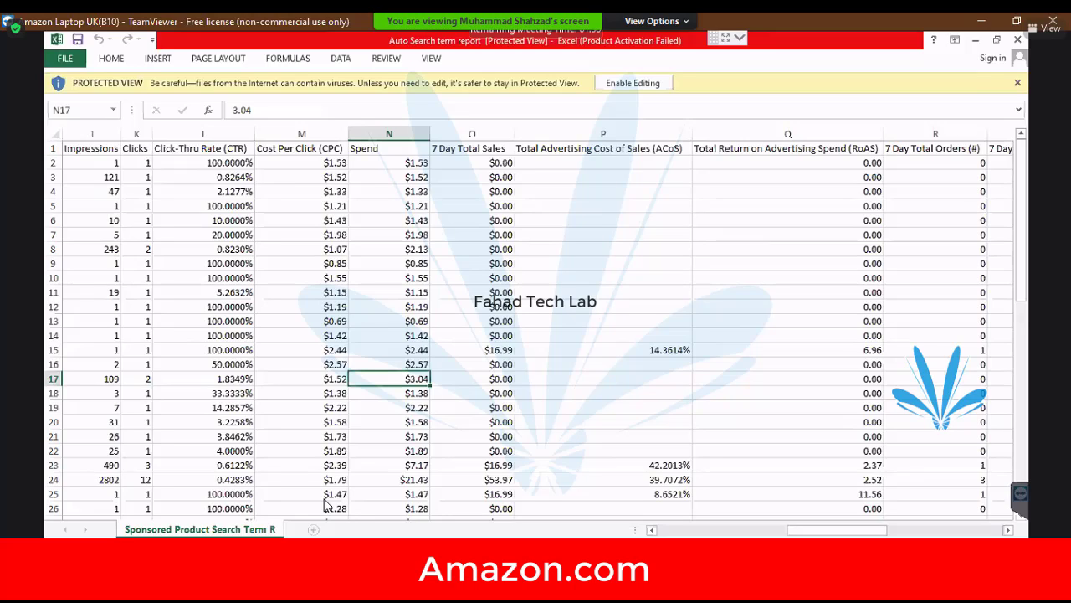
- Examine the impressions, clicks and click-through rates of the search terms in rows 18 to 22
key("Down")
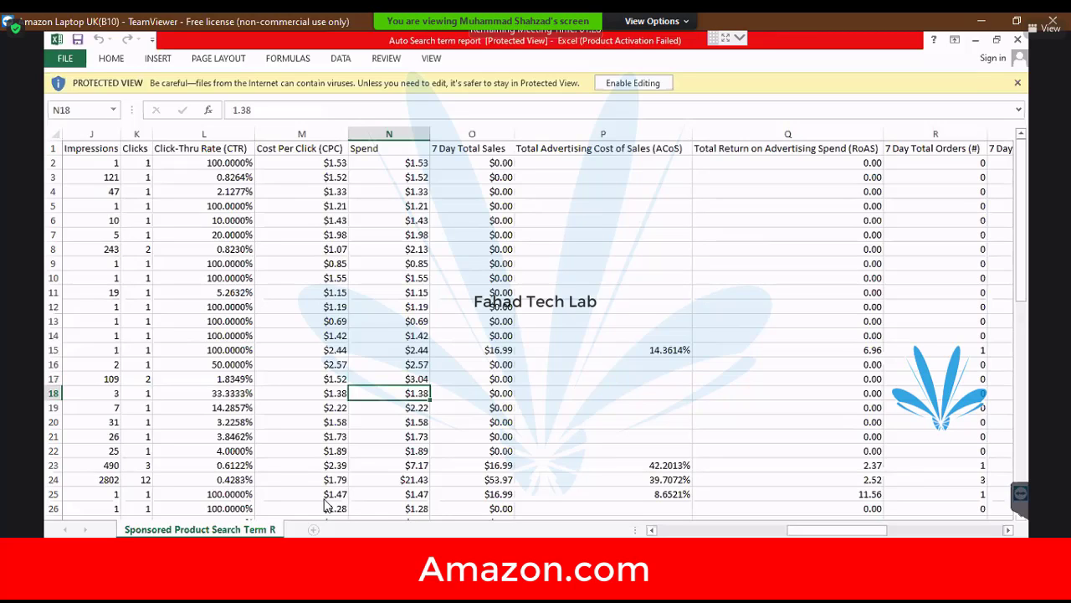
key("Left")
key("Left")
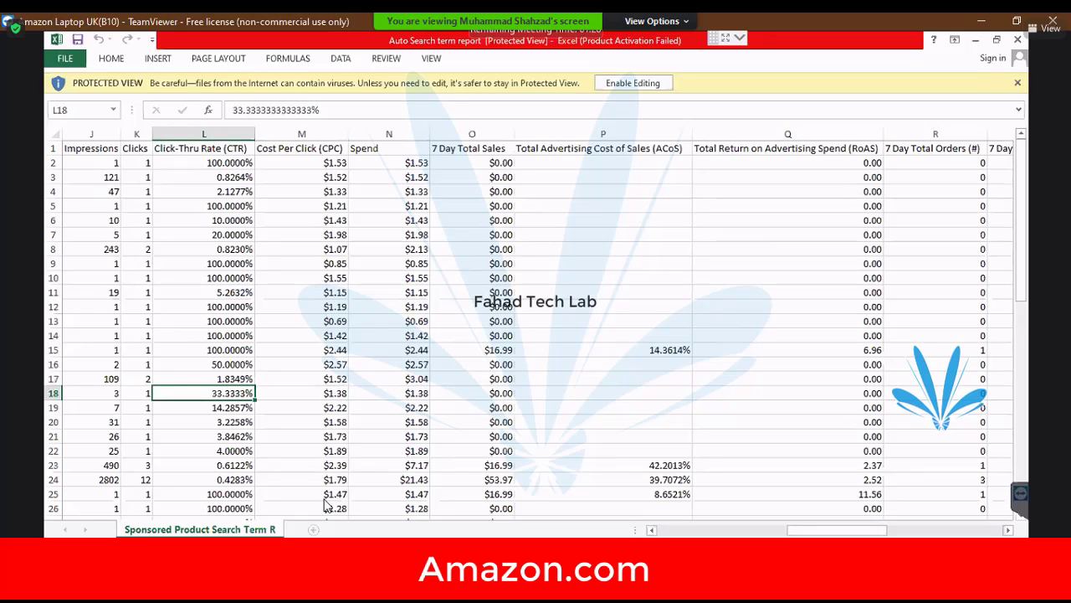
key("Down")
key("Down")
key("Down")
key("Up")
key("Up")
key("Left")
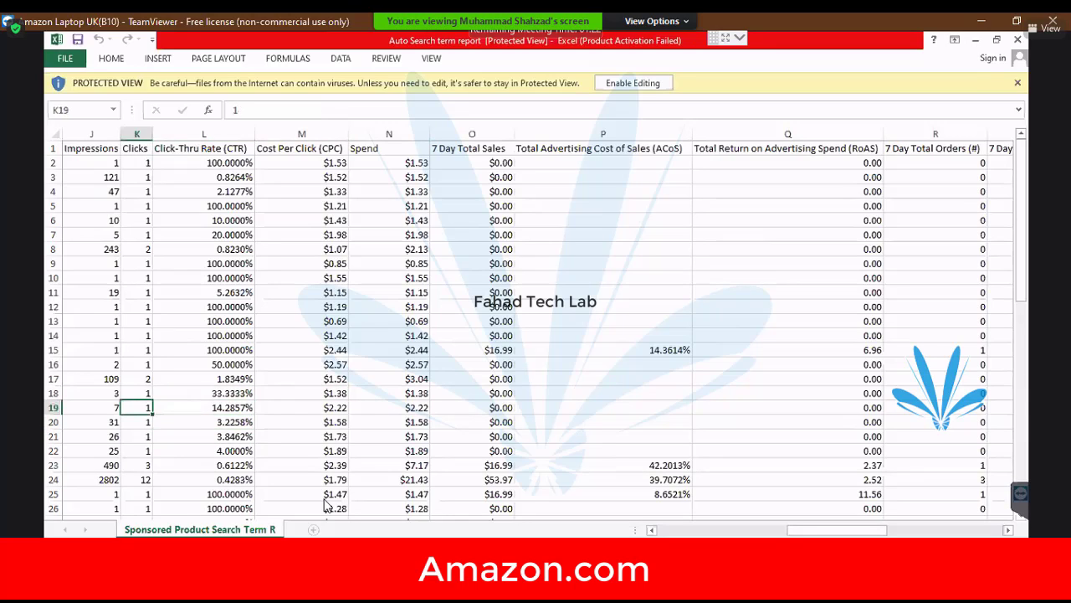
key("Up")
key("Left")
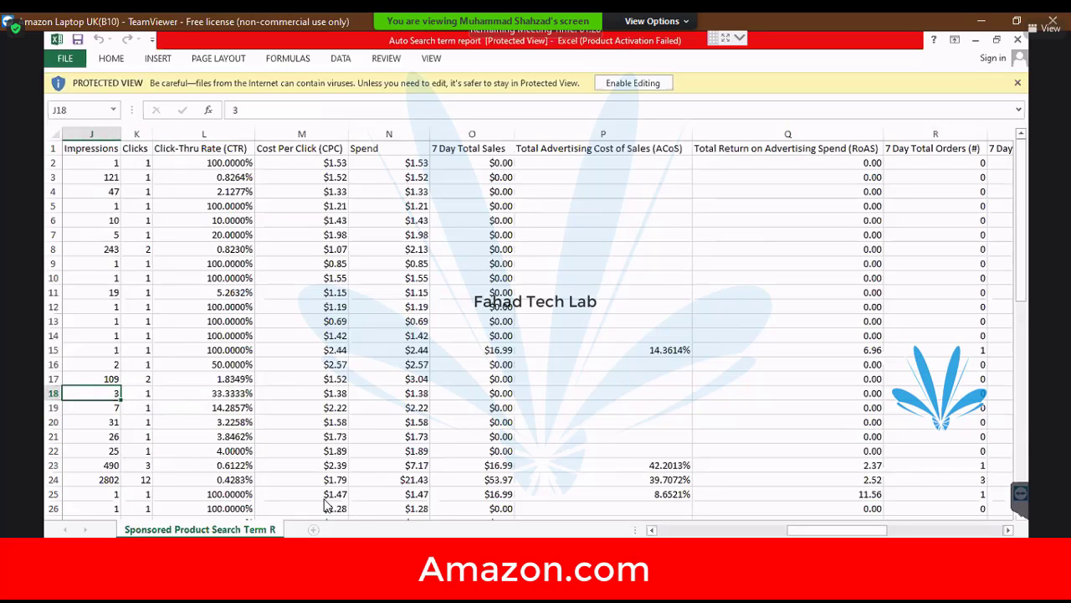
key("Down")
key("Down")
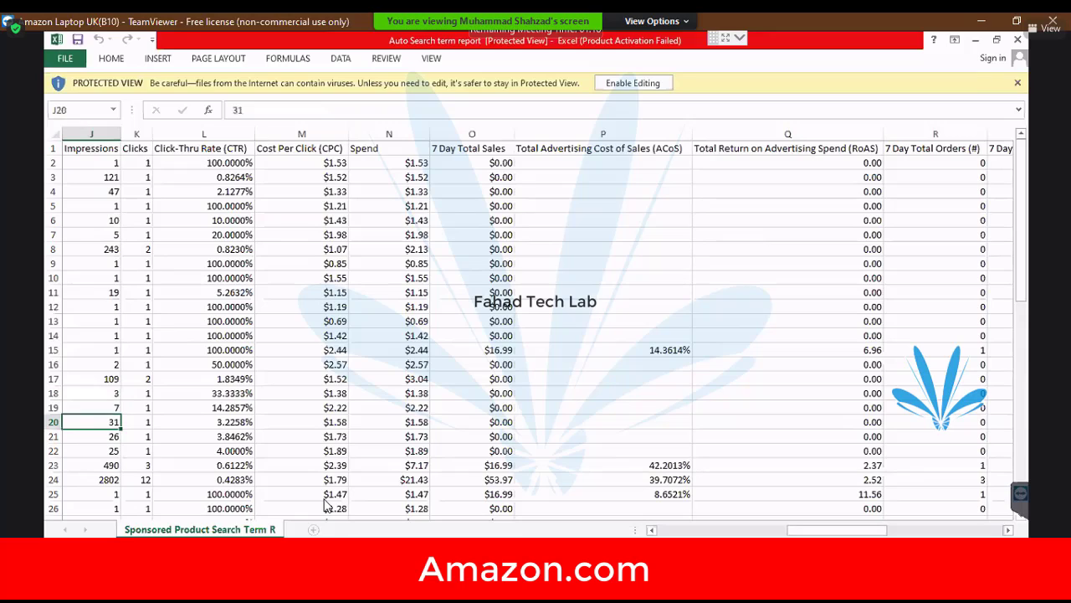
key("Down")
key("Down")
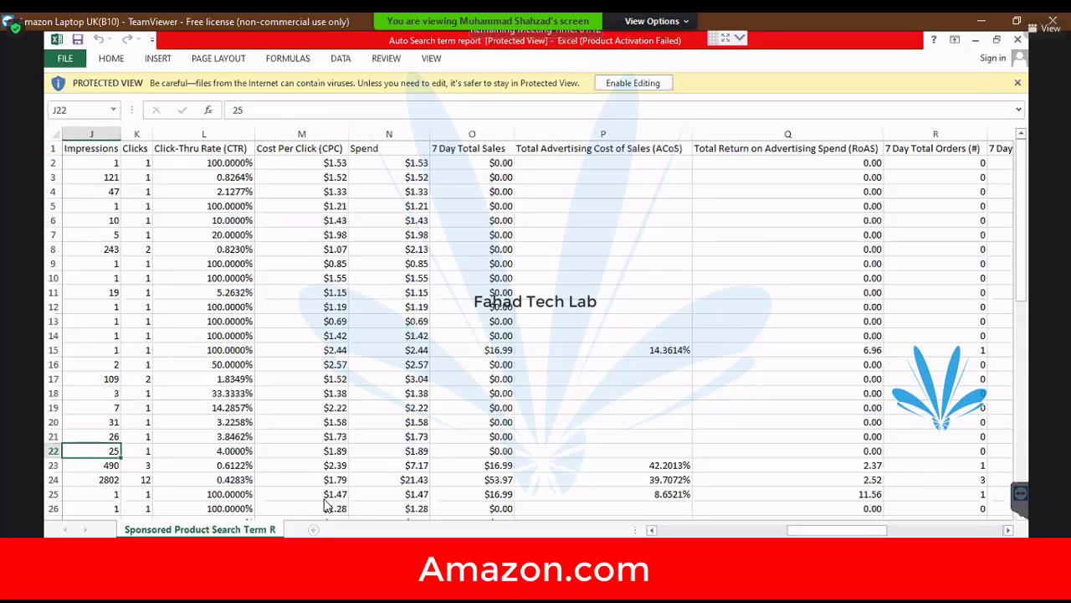
key("Right")
key("Right")
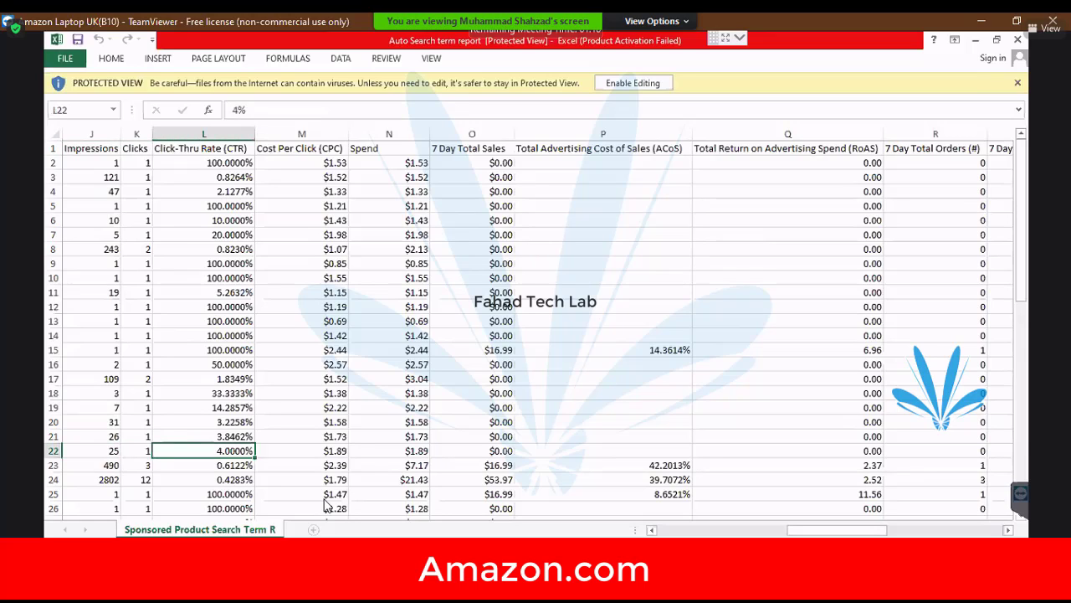
- Read the row 23 search term's metrics from impressions and clicks through spend and sales to the advertising cost of sales
key("Down")
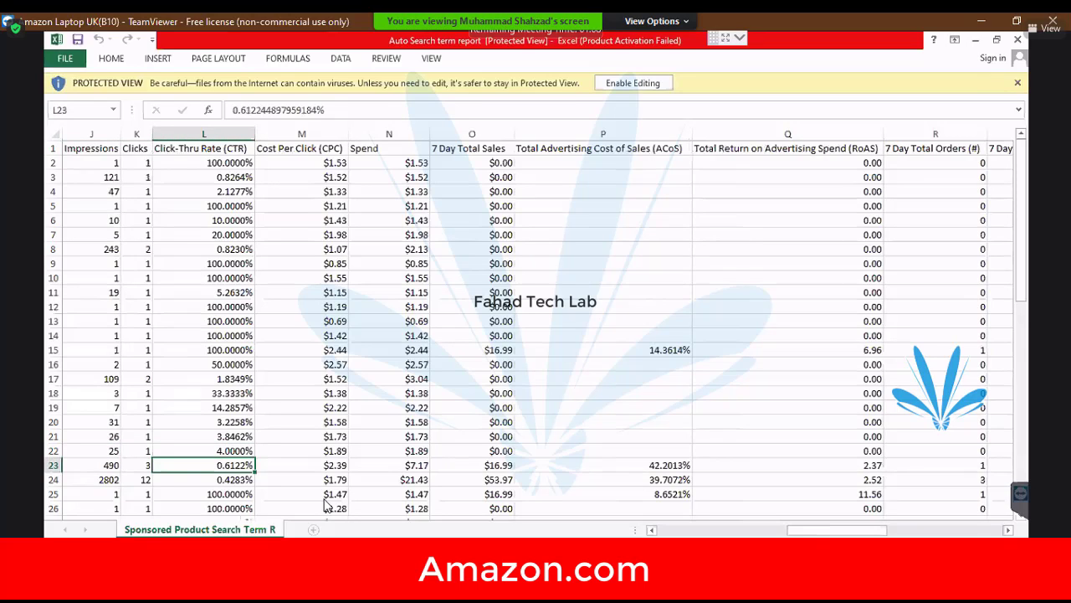
key("Left")
key("Left")
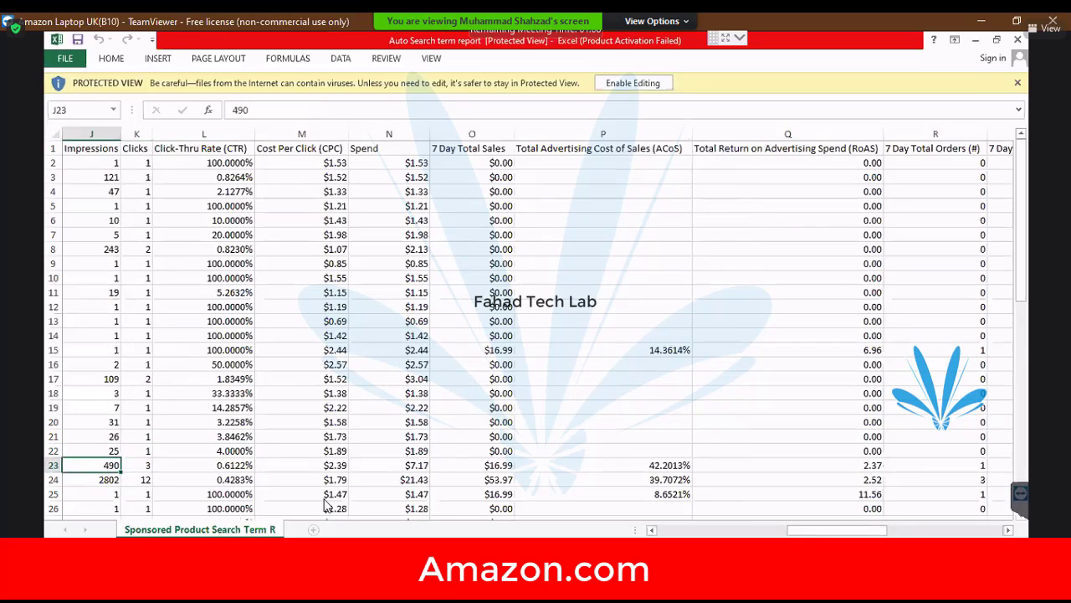
key("Right")
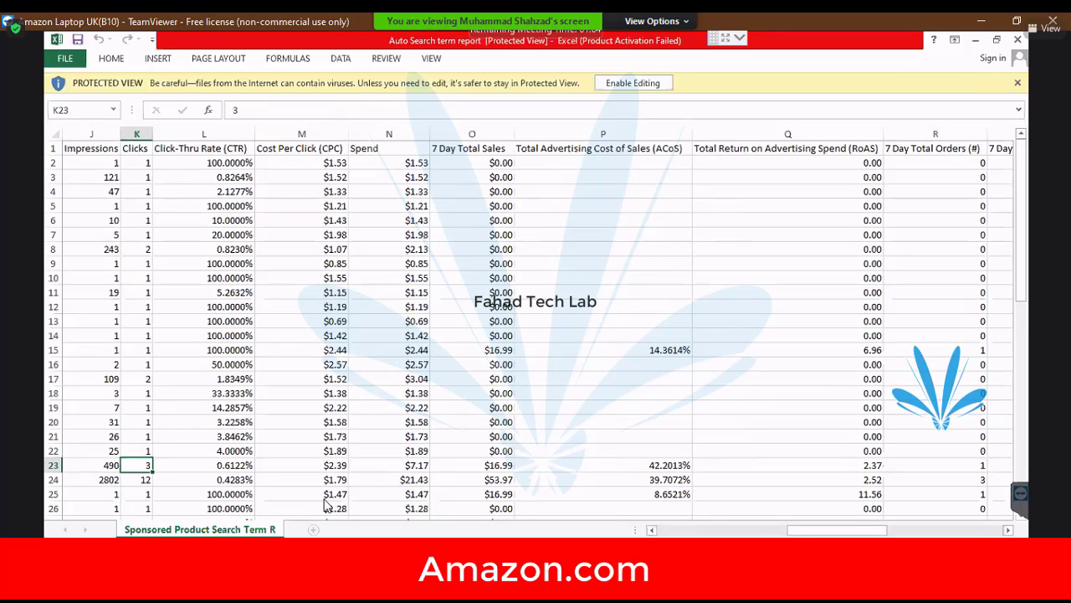
key("Right")
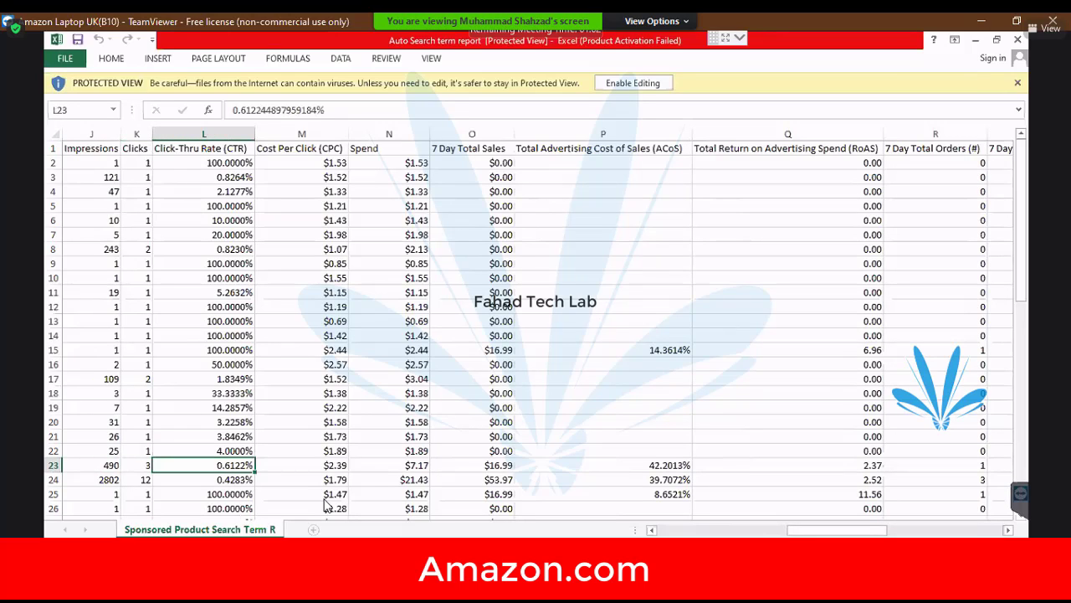
key("Right")
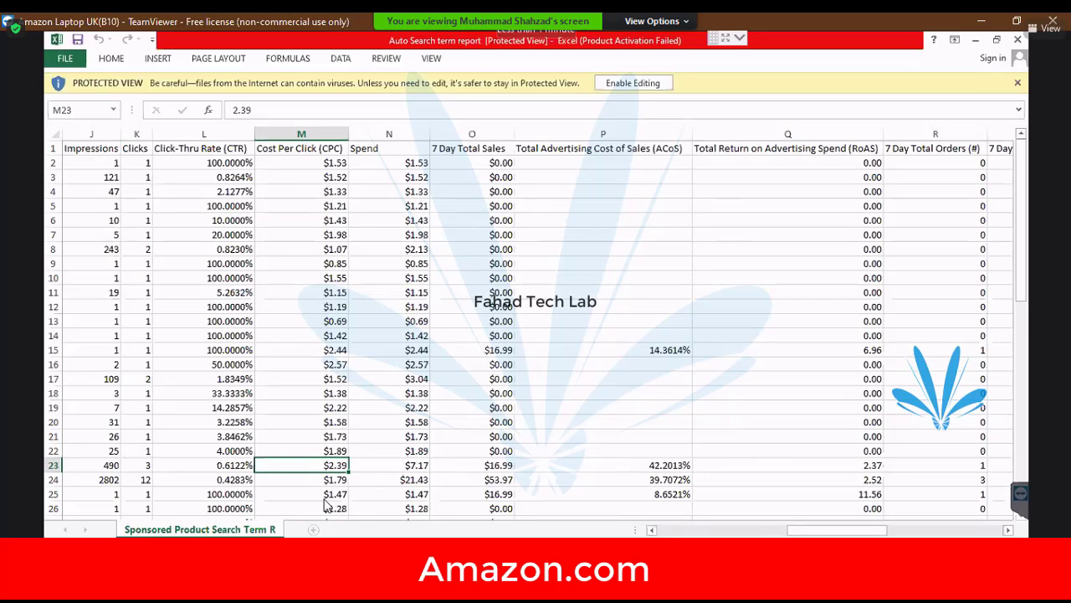
key("Right")
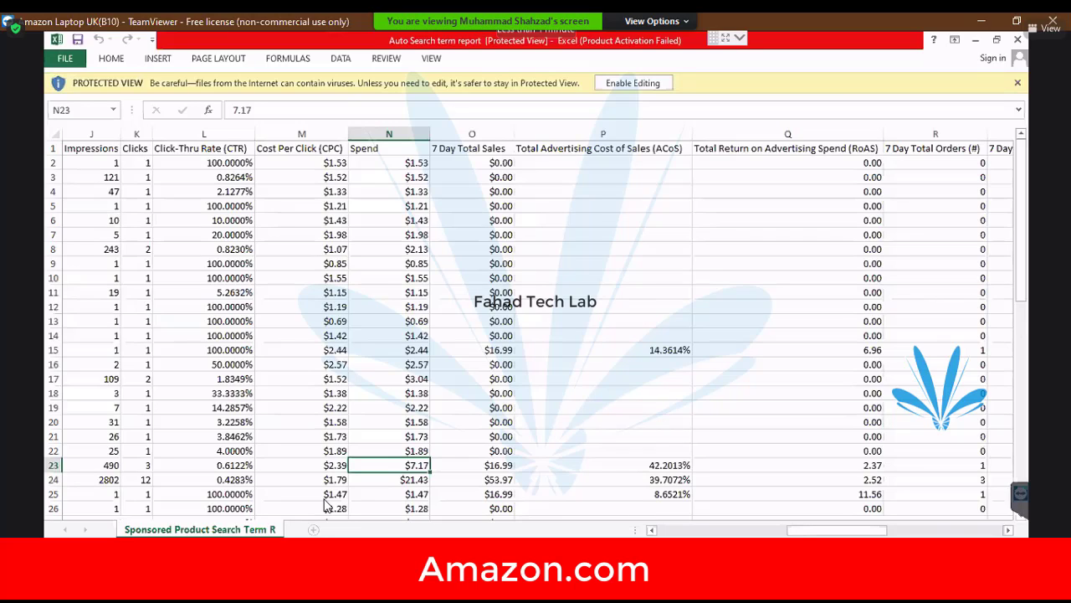
key("Right")
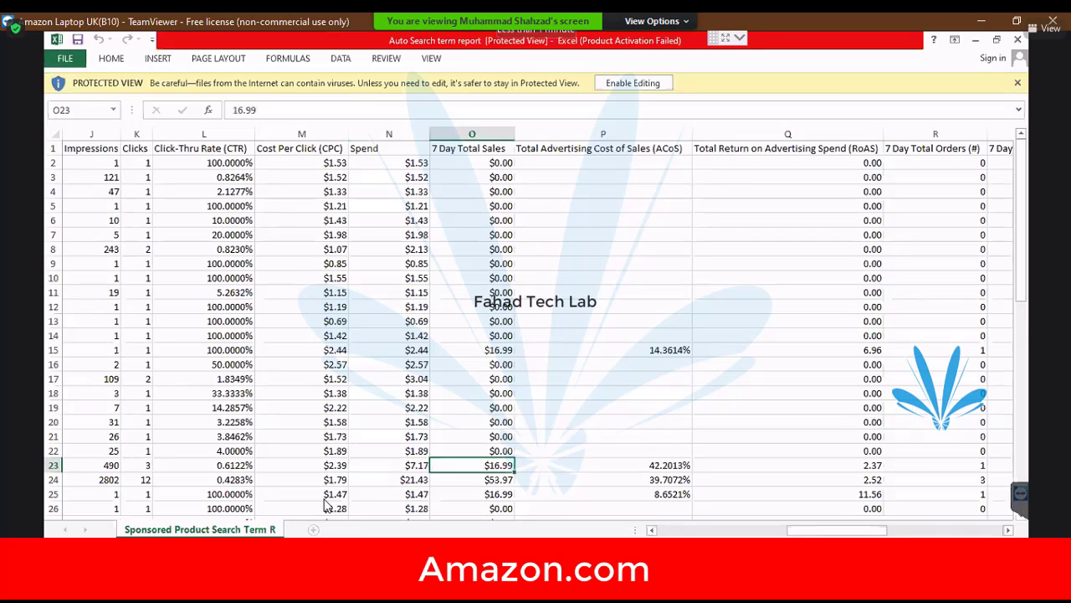
key("Right")
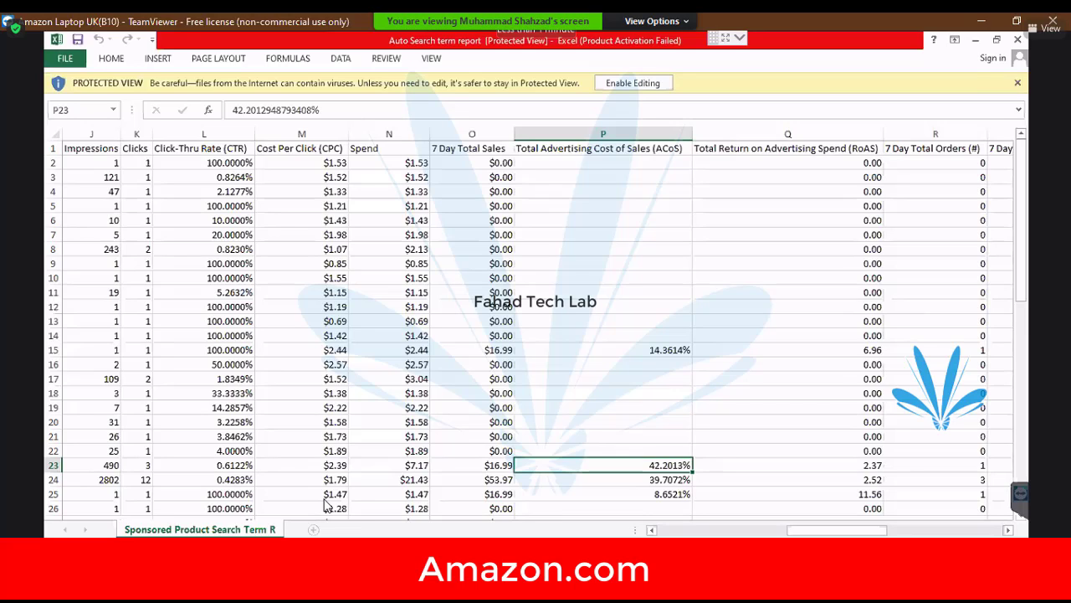
- Check row 23's cost per click against its return on advertising spend, and compare that return with row 24's
key("Left")
key("Left")
key("Left")
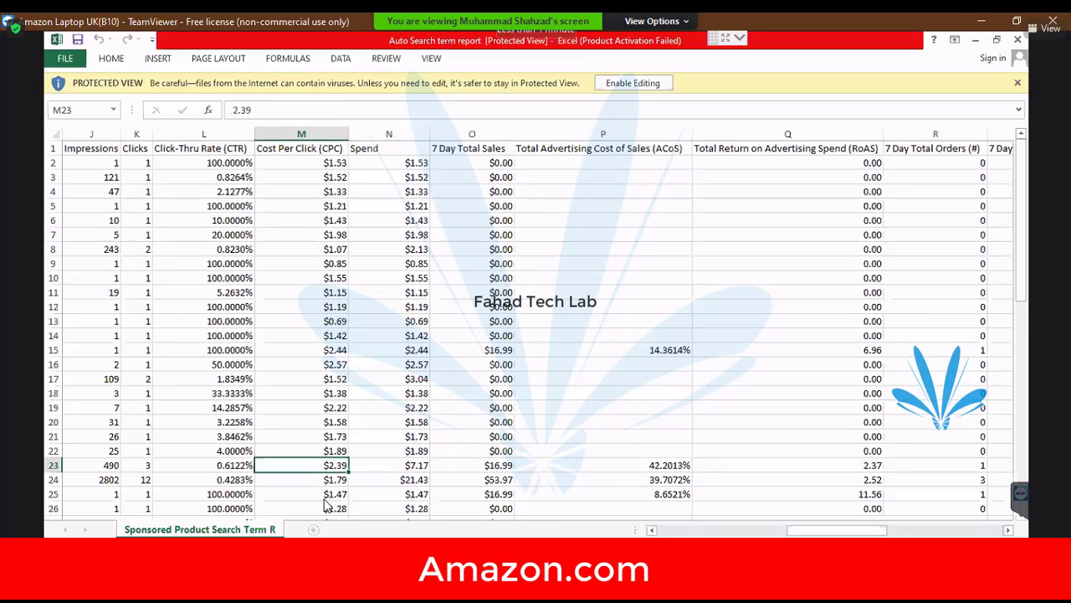
key("Right")
key("Right")
key("Right")
key("Right")
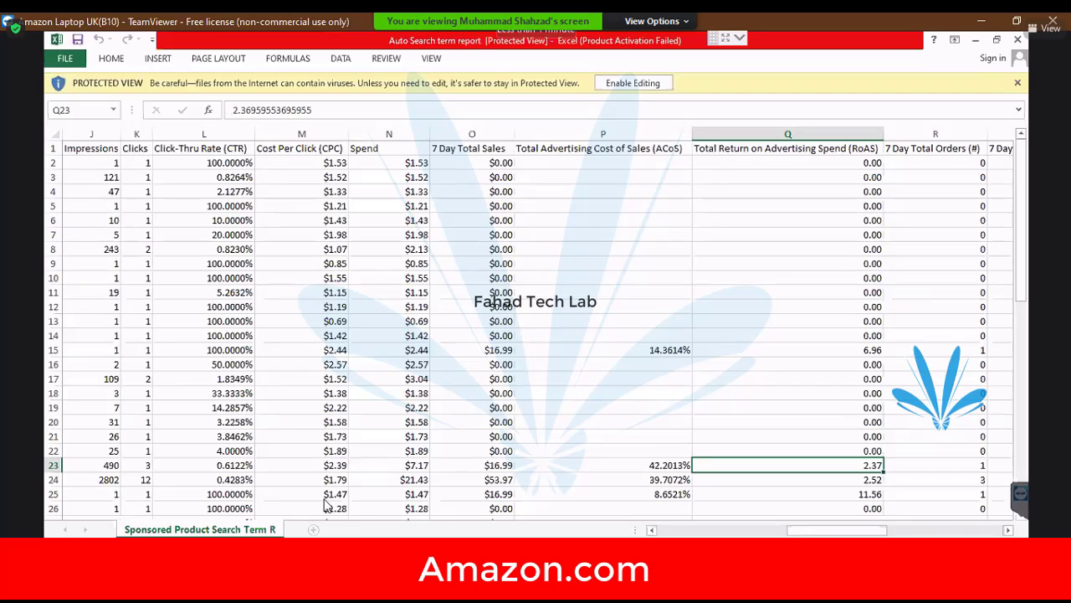
key("Down")
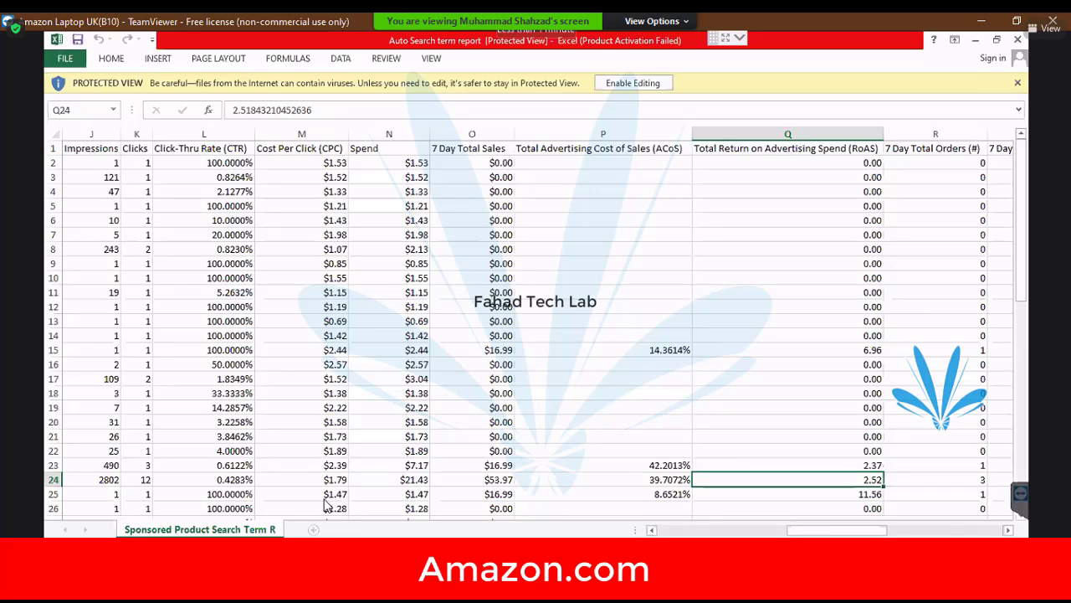
key("Up")
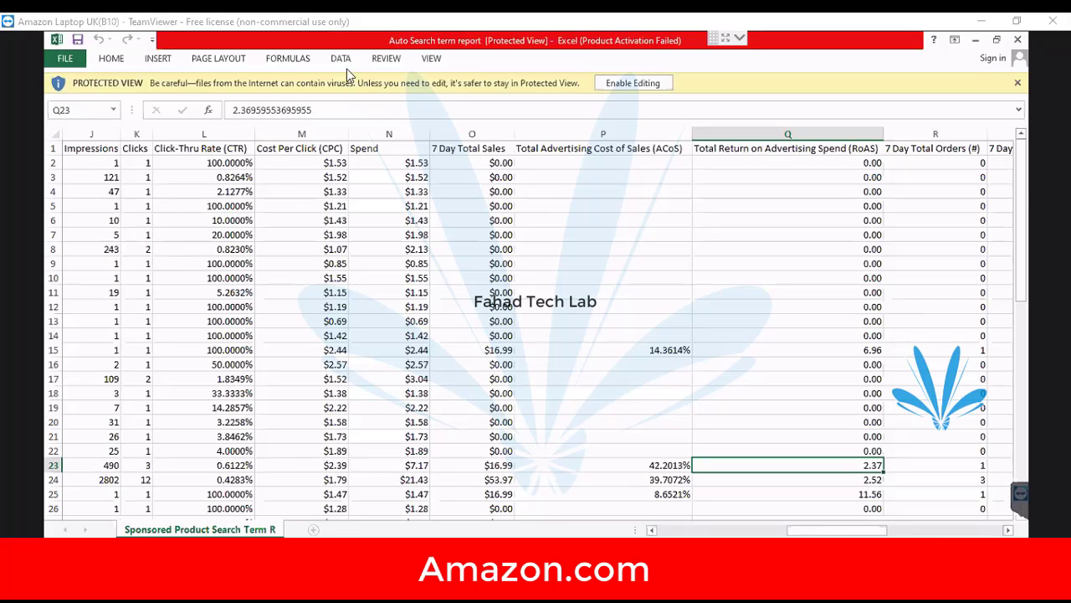
- Review the Cost Per Click (CPC) column from row 23 up to row 13 in the search term report
left_click(346, 21)
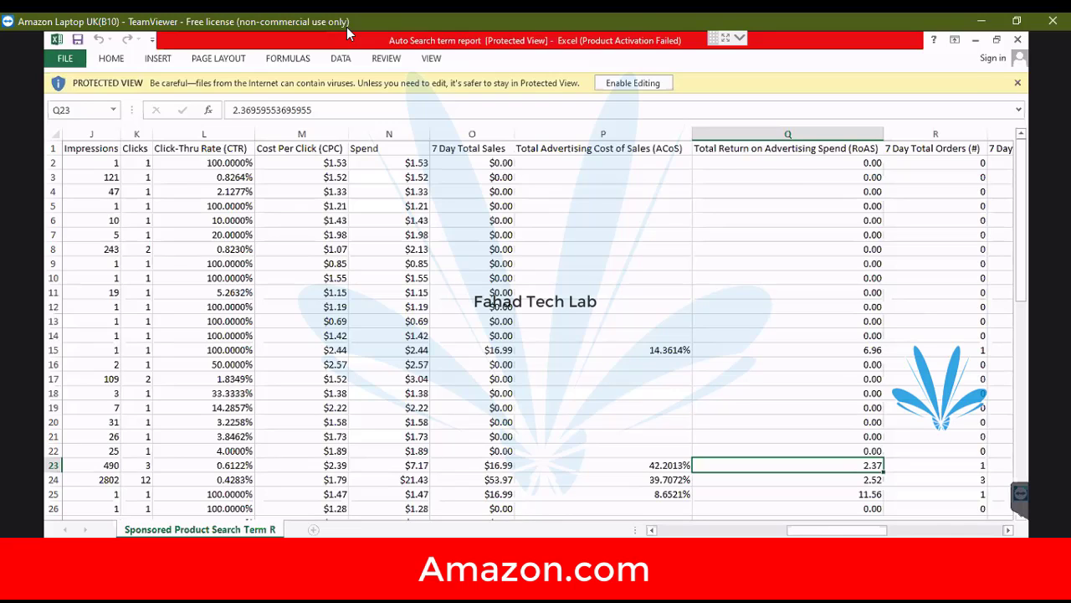
key("Left")
key("Left")
key("Left")
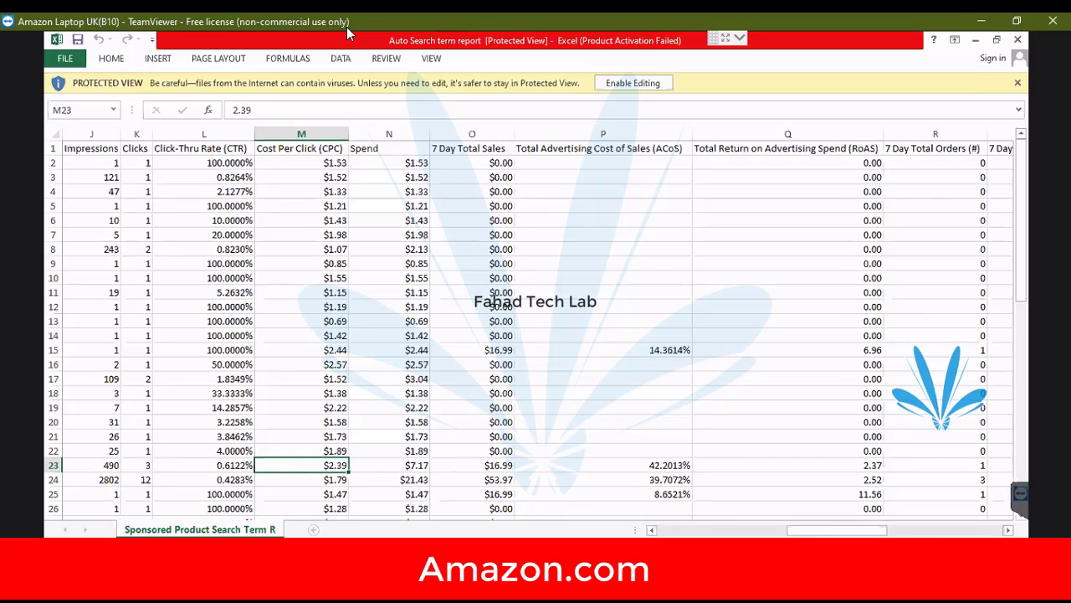
key("Up")
key("Up")
key("Up")
key("Up")
key("Up")
key("Up")
key("Up")
key("Up")
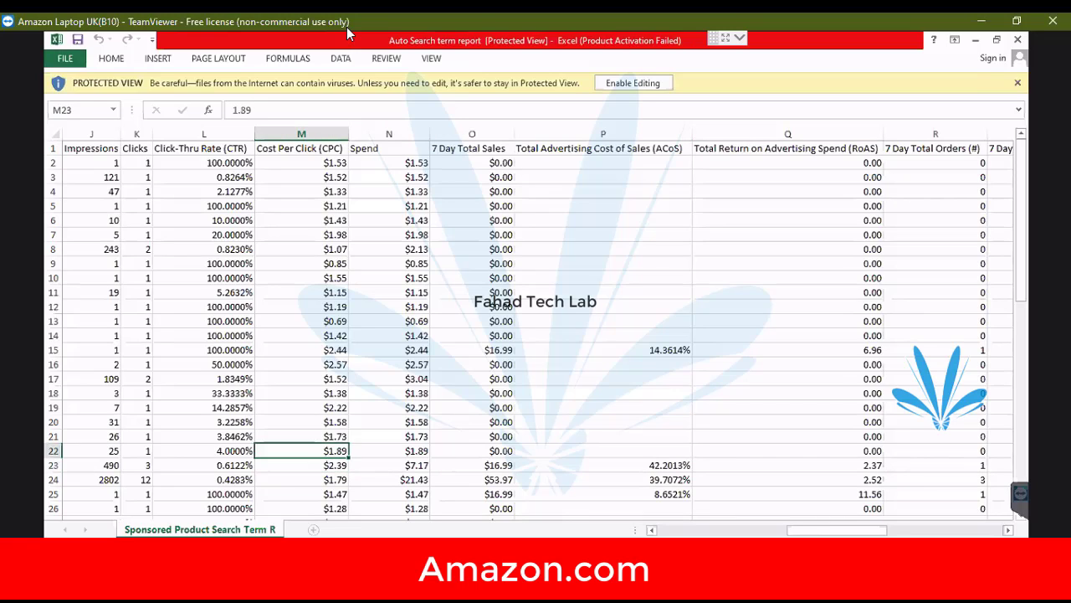
key("Up")
key("Up")
key("Up")
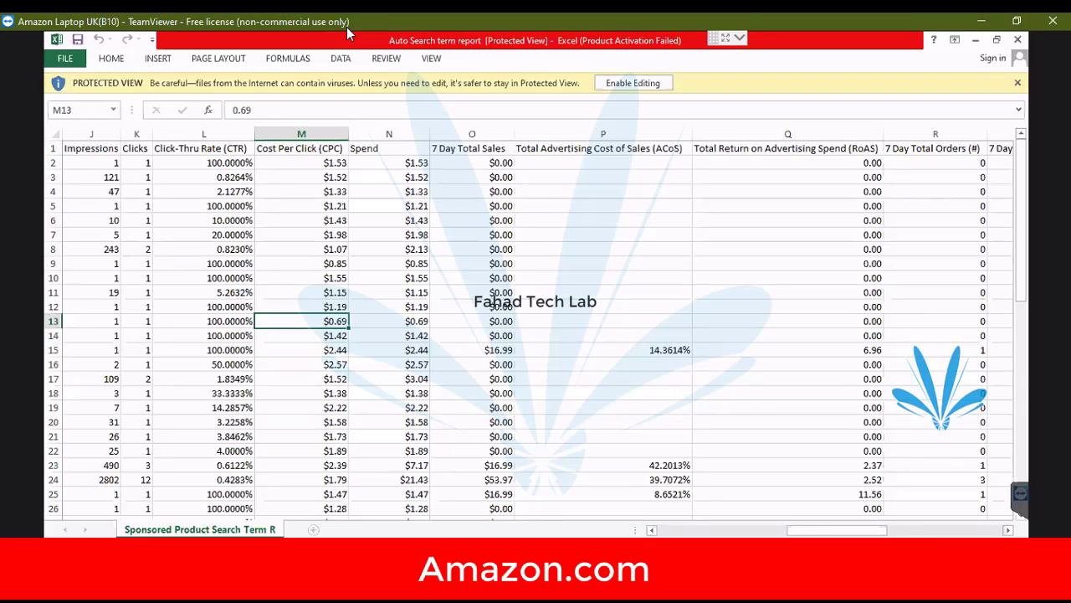
- Compare the cost-per-click values of rows 13 to 15, then select those three cells in the Cost Per Click (CPC) column
key("Down")
key("Down")
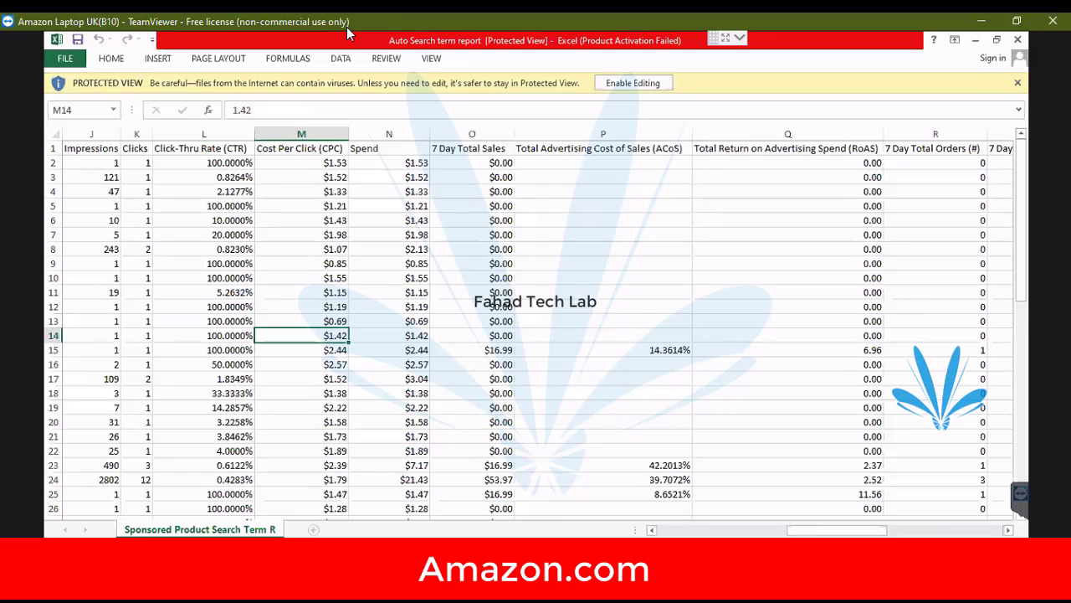
key("Down")
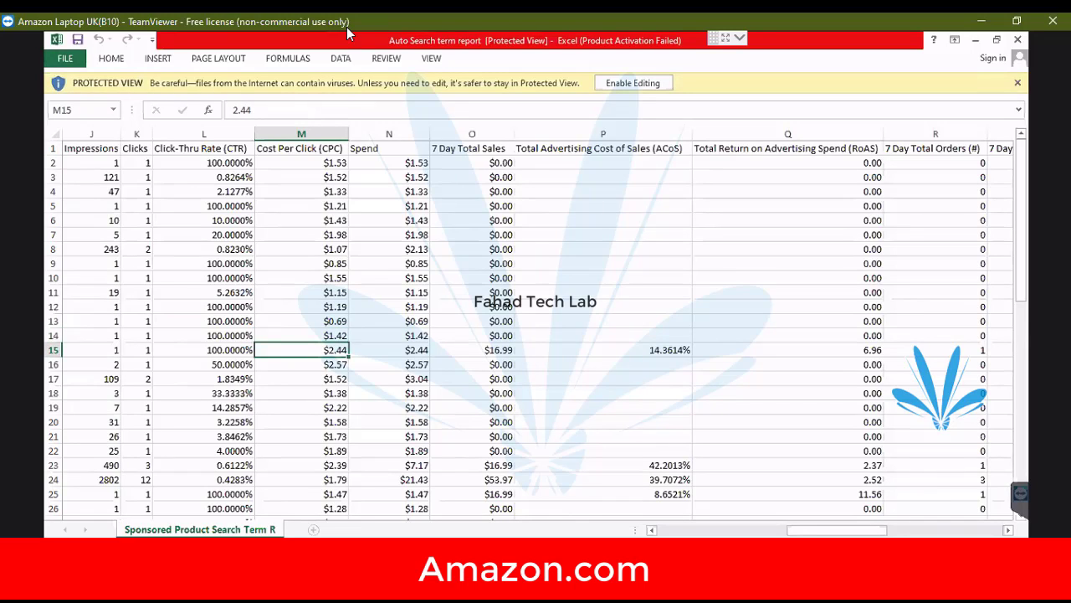
key("Up")
key("Up")
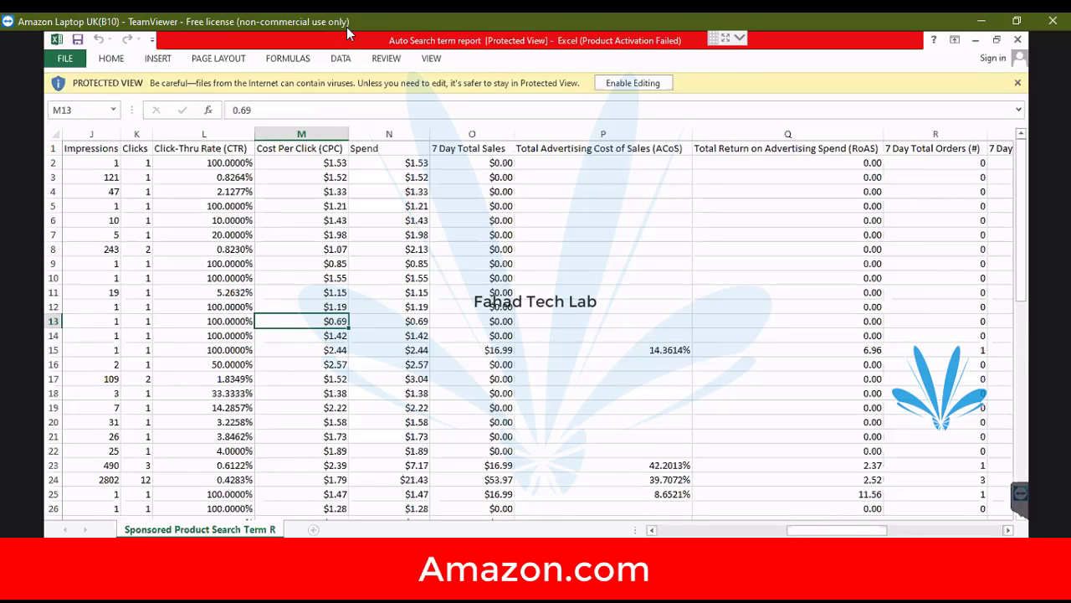
key("shift+Down")
key("shift+Down")
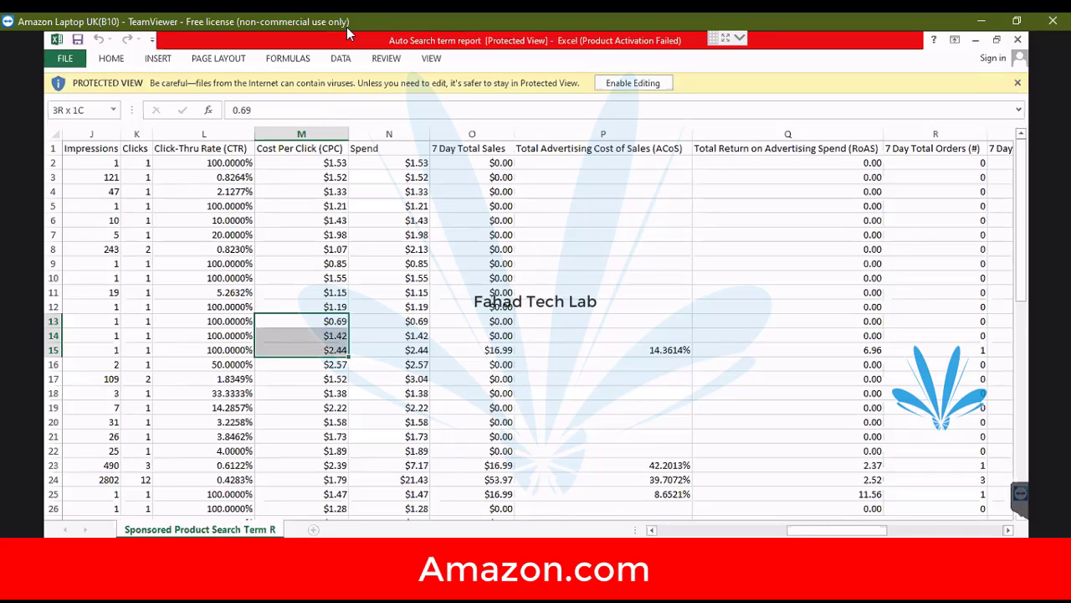
- Review the Cost Per Click (CPC) values further down the column, from row 14 to about row 20
key("Down")
key("Down")
key("Down")
key("Down")
key("Down")
key("Down")
key("Down")
key("Down")
key("Down")
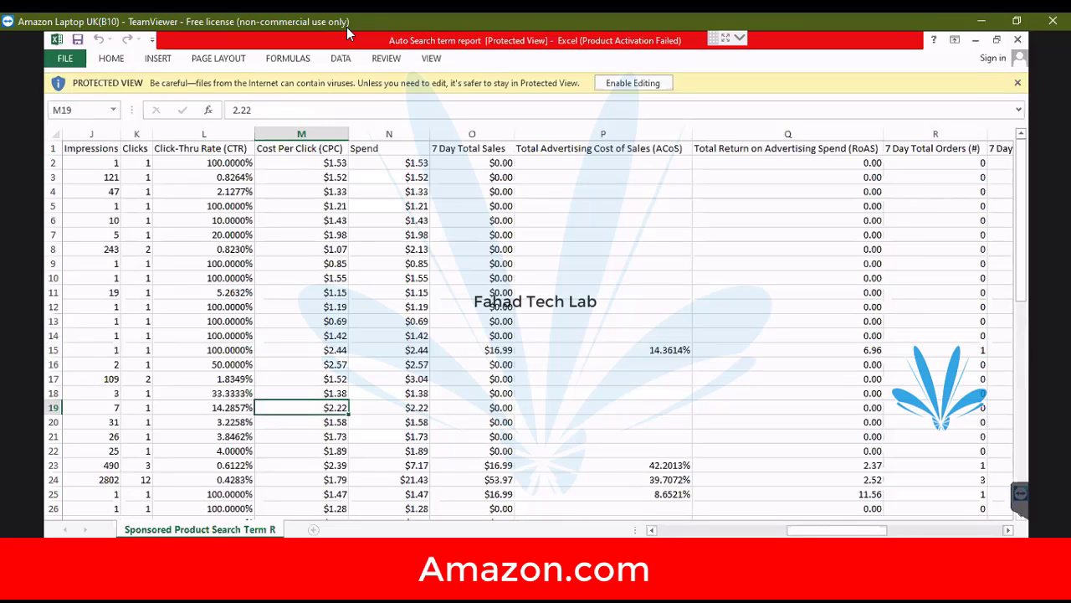
key("Down")
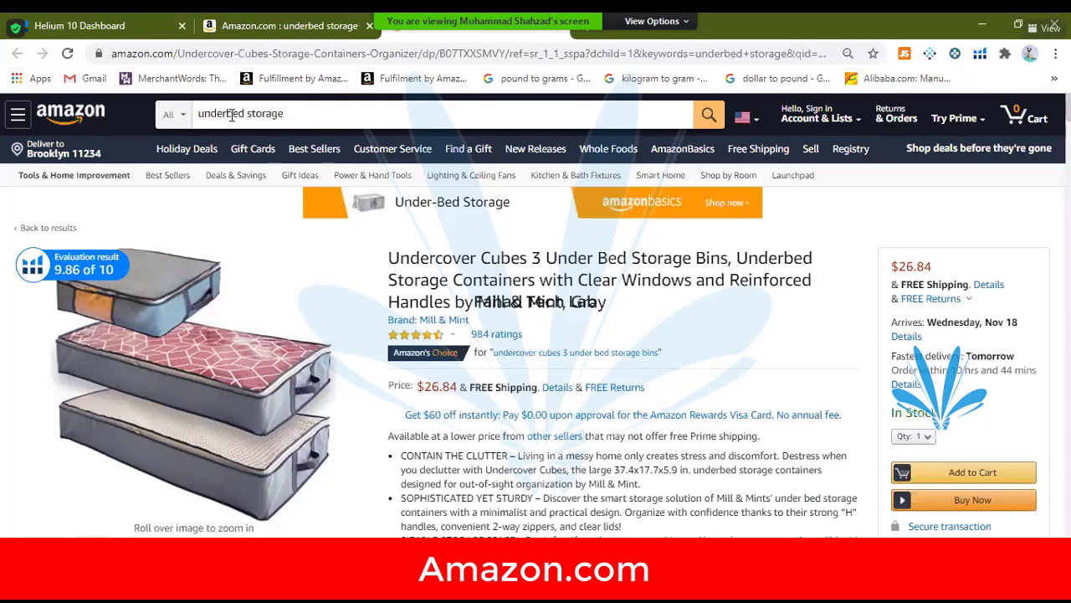
- Examine the keyword "underbed storage" in the search box of the Amazon product page, highlighting the phrase and its first word
left_click_drag(339, 113, 197, 114)
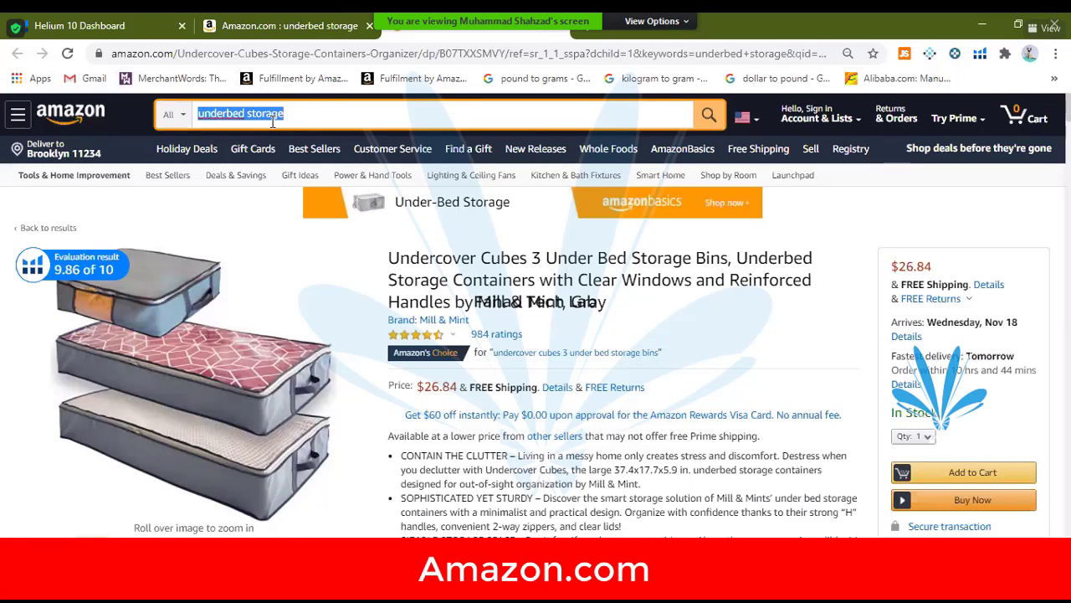
double_click(220, 115)
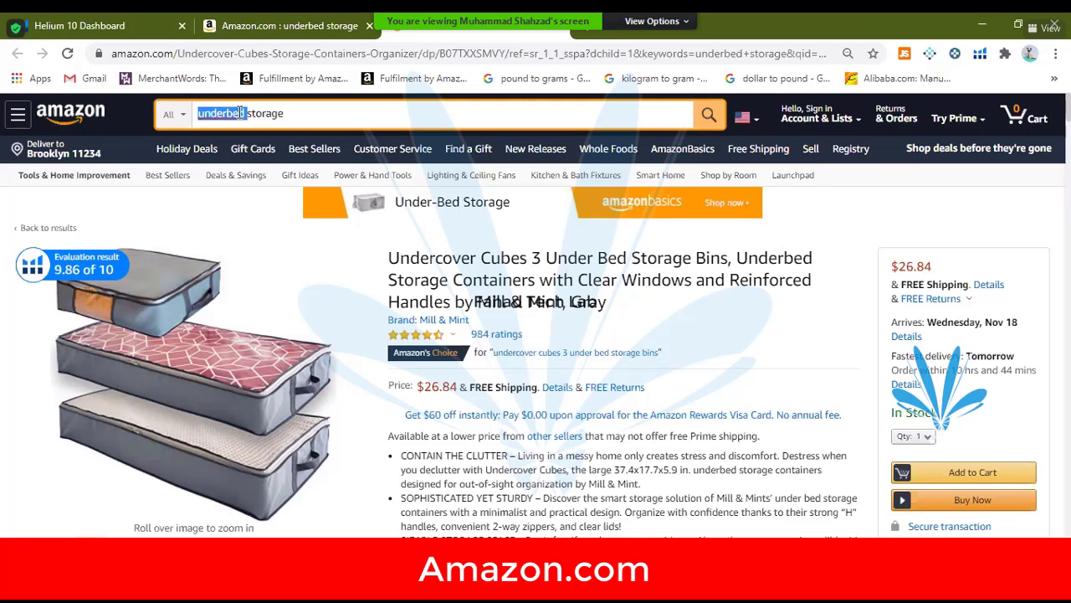
left_click(313, 113)
triple_click(407, 114)
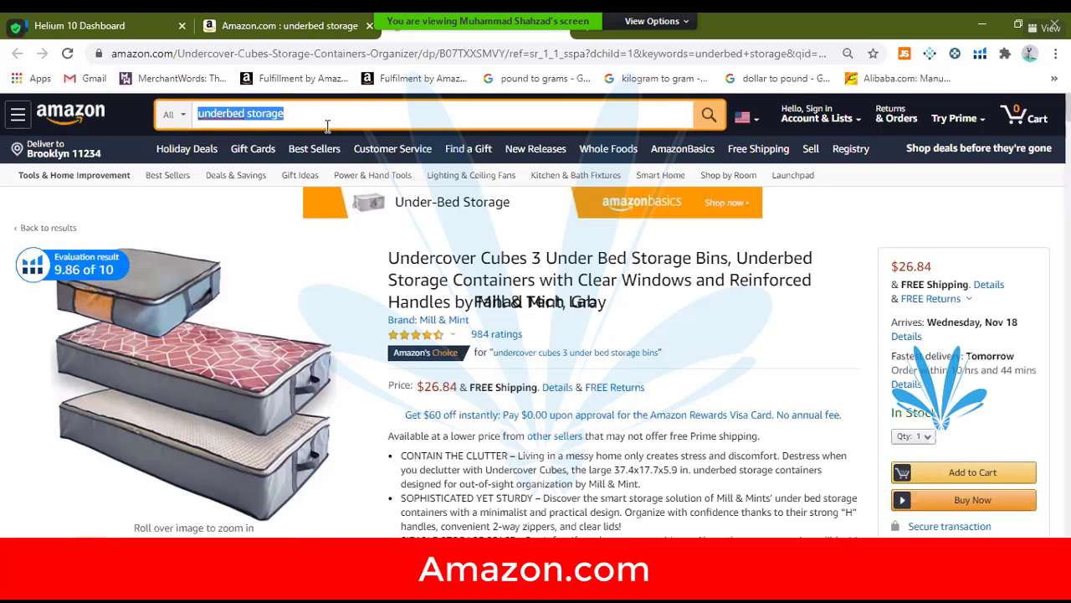
double_click(221, 114)
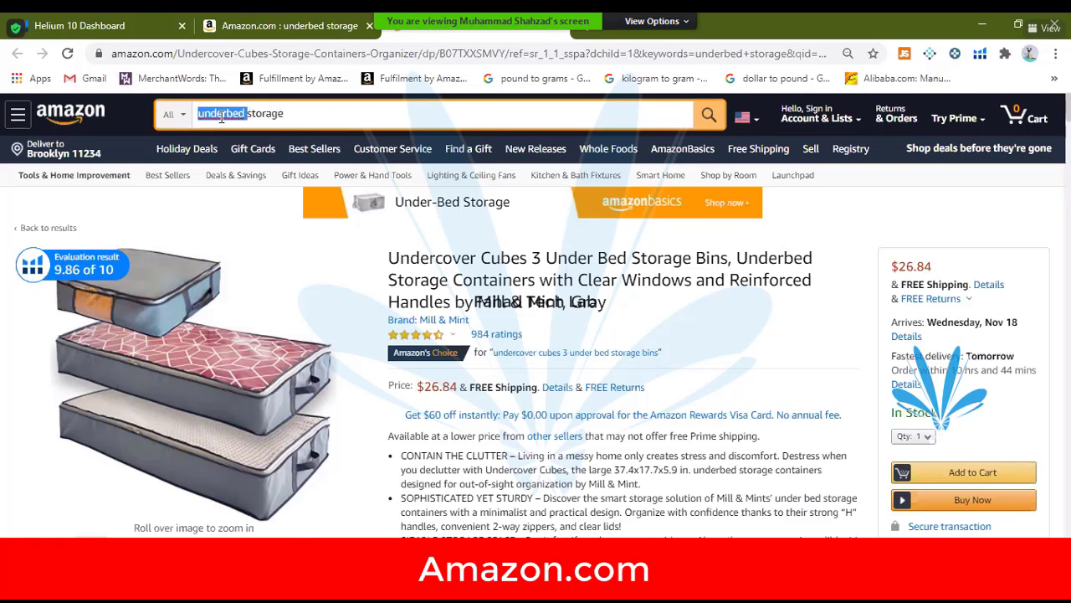
triple_click(291, 112)
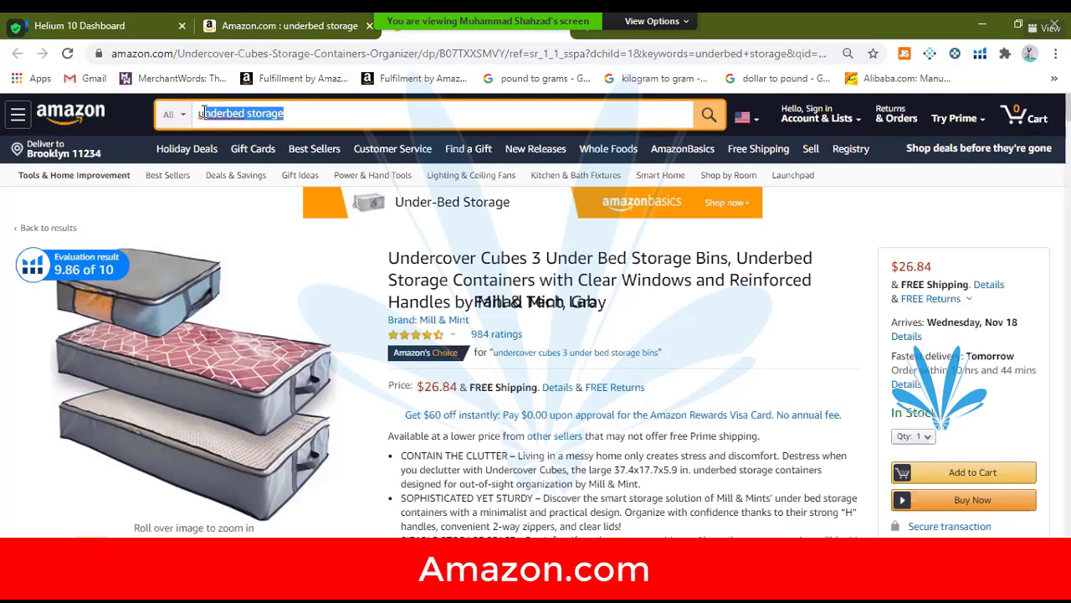
triple_click(221, 115)
left_click(300, 114)
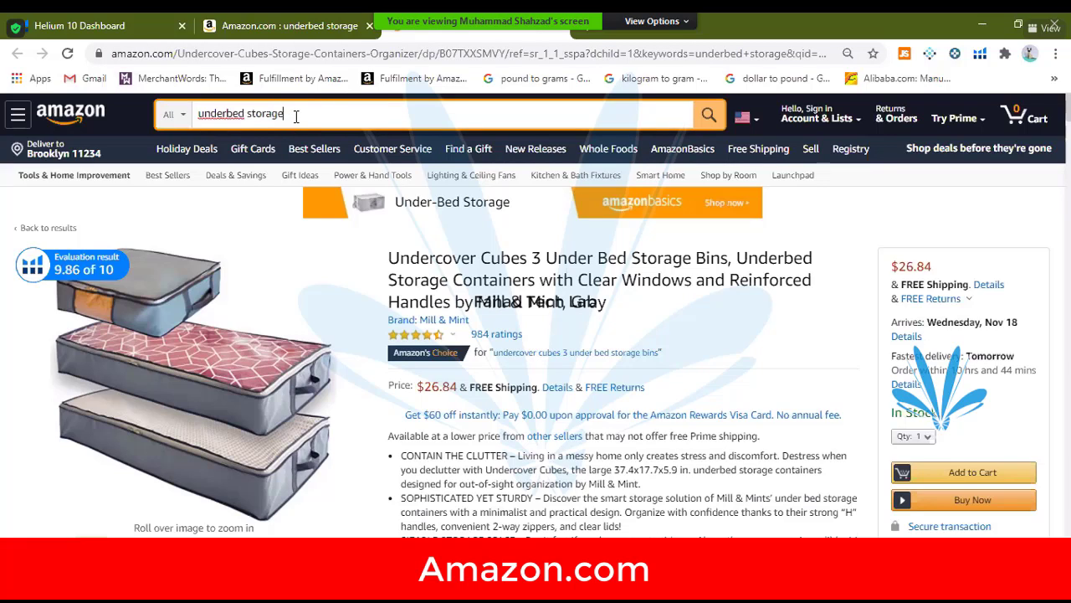
triple_click(239, 114)
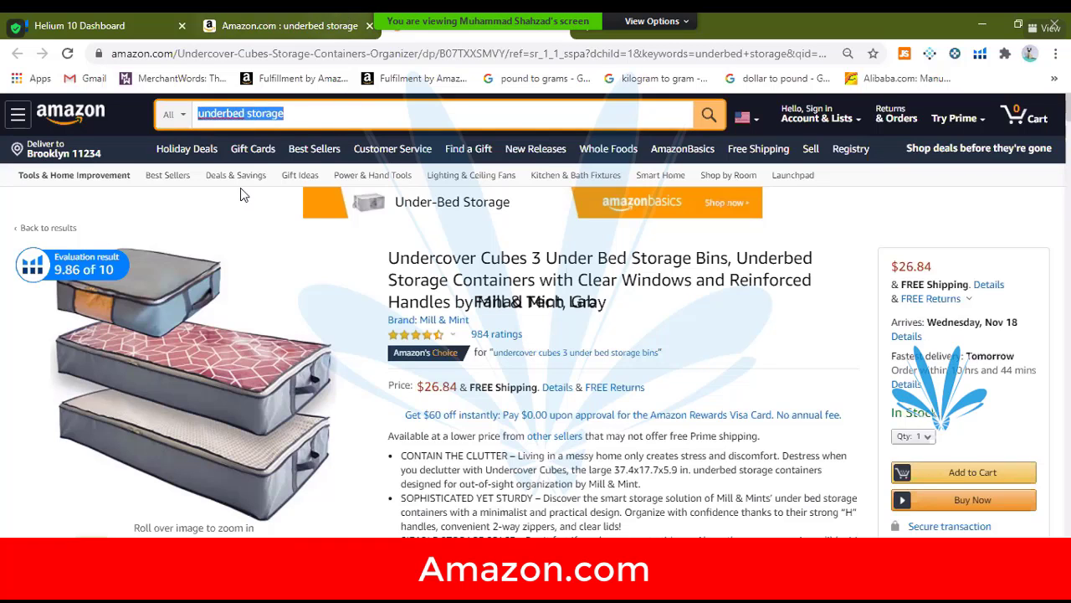
- Reverse the keyword's word order and search Amazon for "storage underbed"
key("Return")
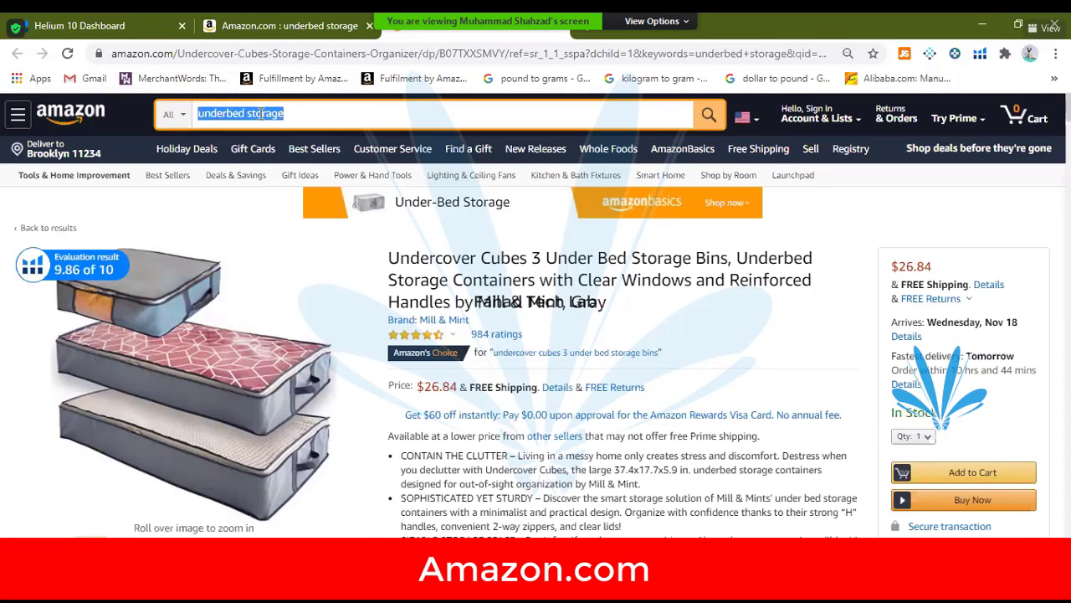
double_click(264, 114)
key("BackSpace")
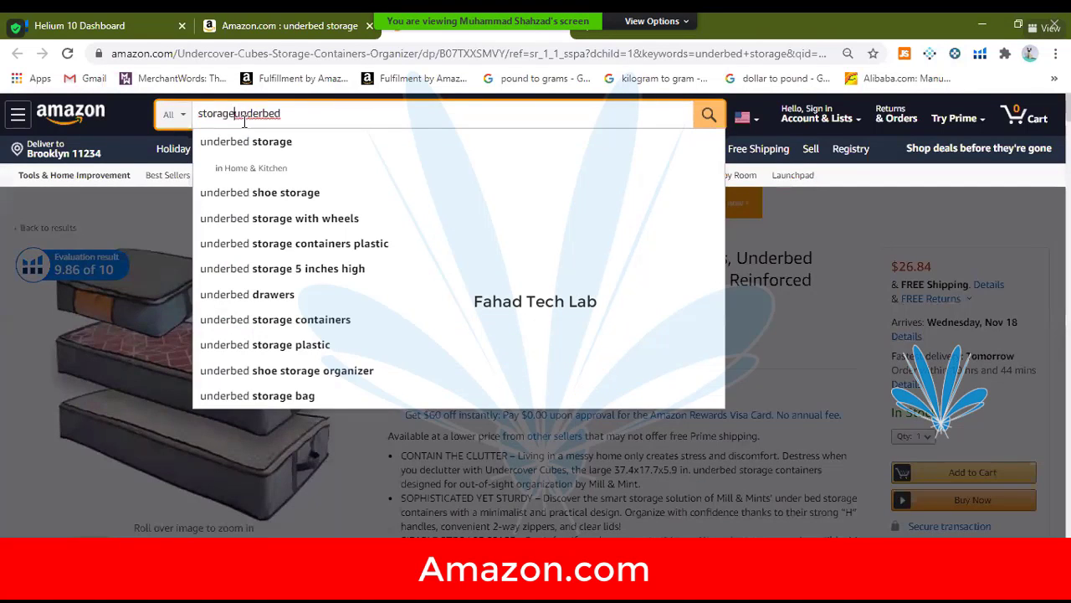
type("storage")
key("Return")
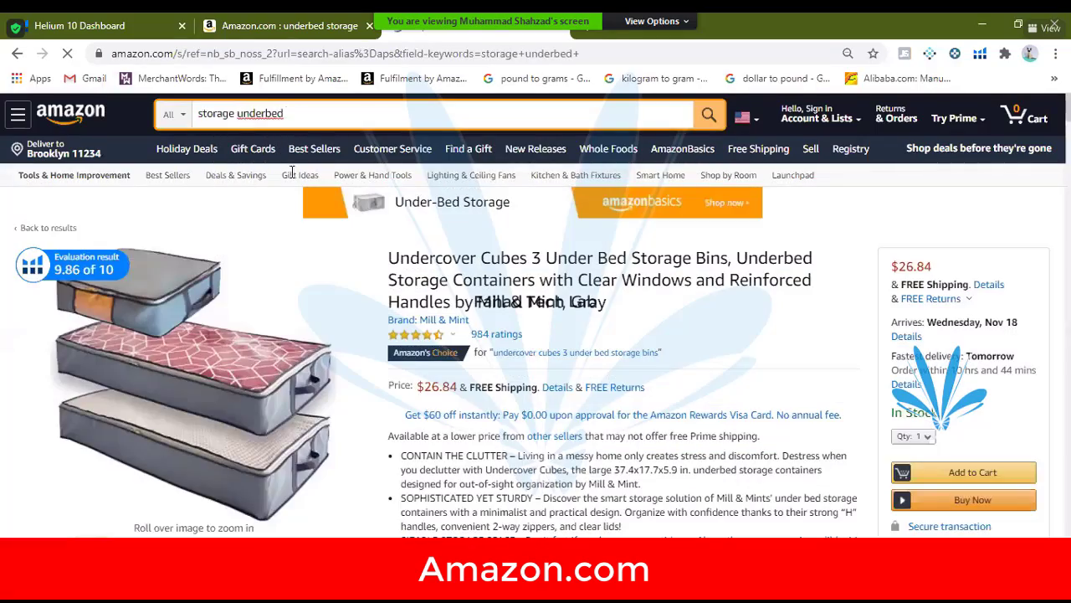
- Browse the product listings in the "storage underbed" results, including the sponsored items and the Amazon's Choice listing
scroll(537, 381, "down", 2)
scroll(538, 381, "down", 10)
scroll(538, 381, "down", 9)
scroll(537, 381, "up", 7)
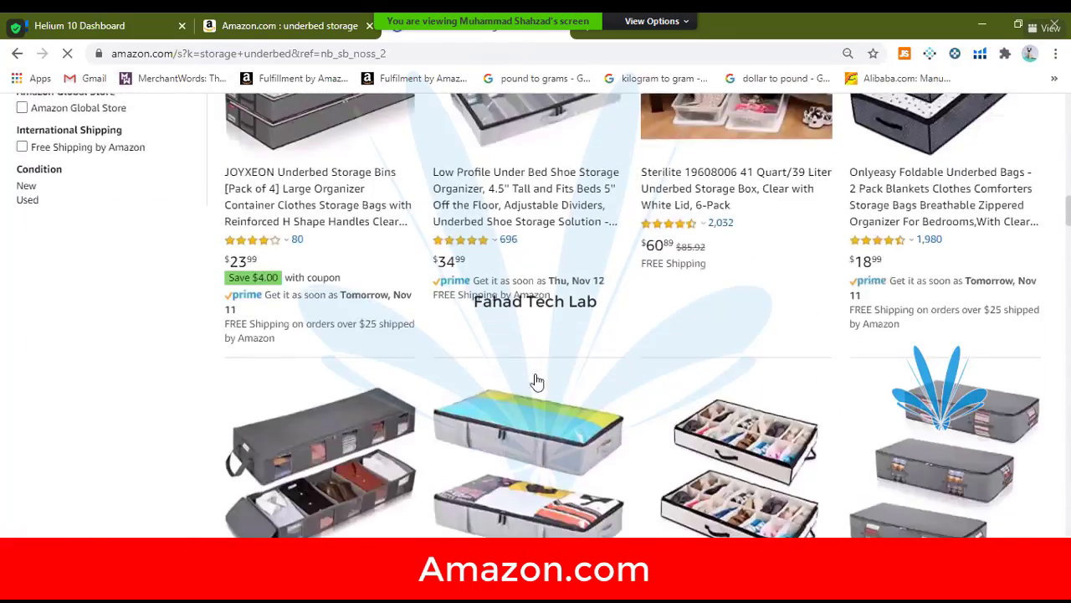
scroll(537, 381, "up", 15)
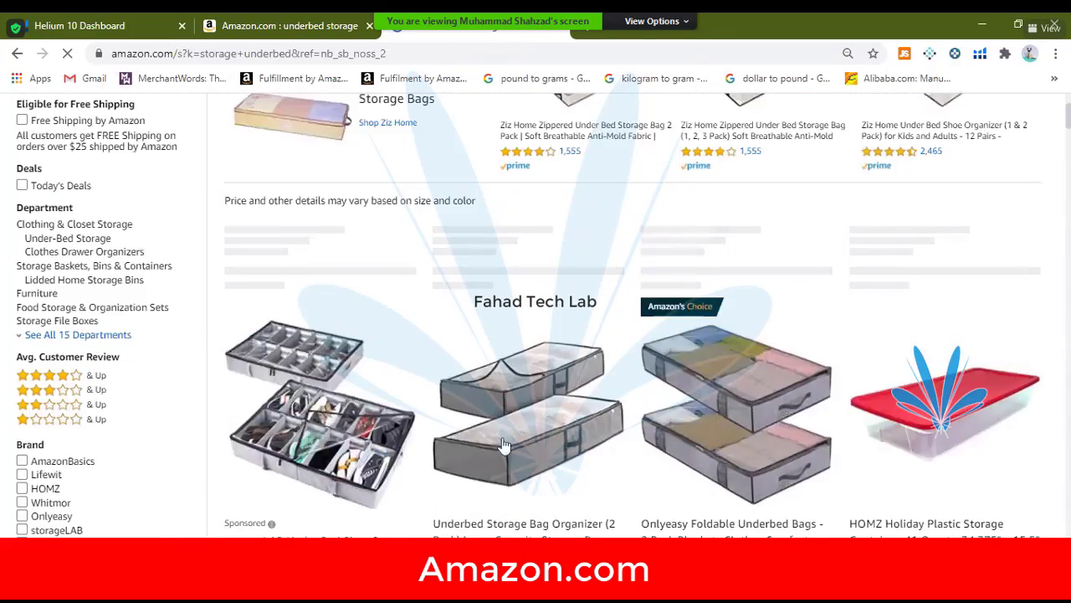
mouse_move(512, 452)
scroll(523, 399, "up", 3)
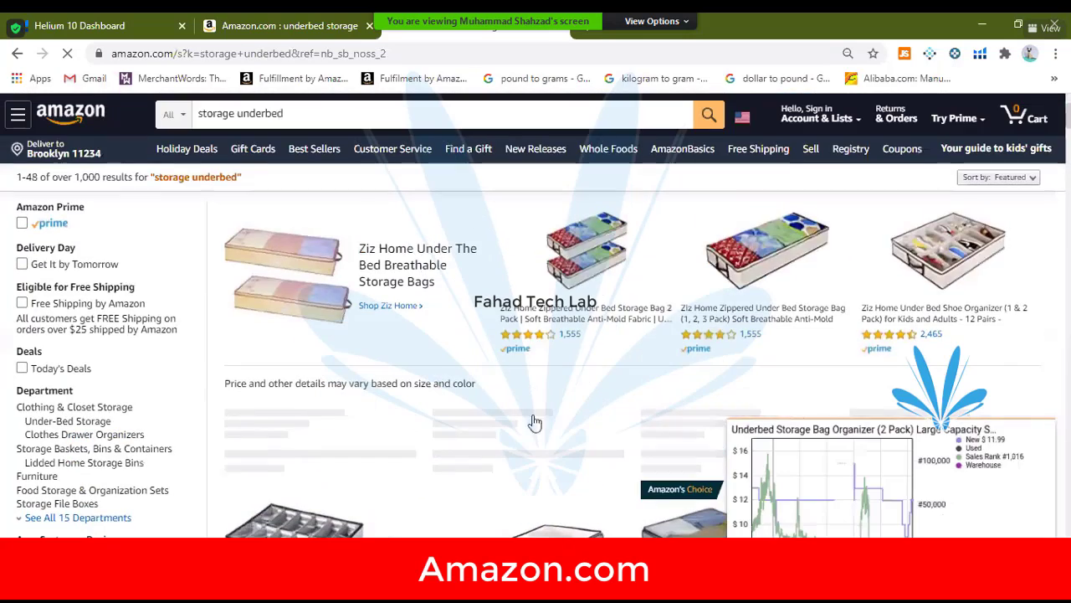
scroll(527, 418, "down", 5)
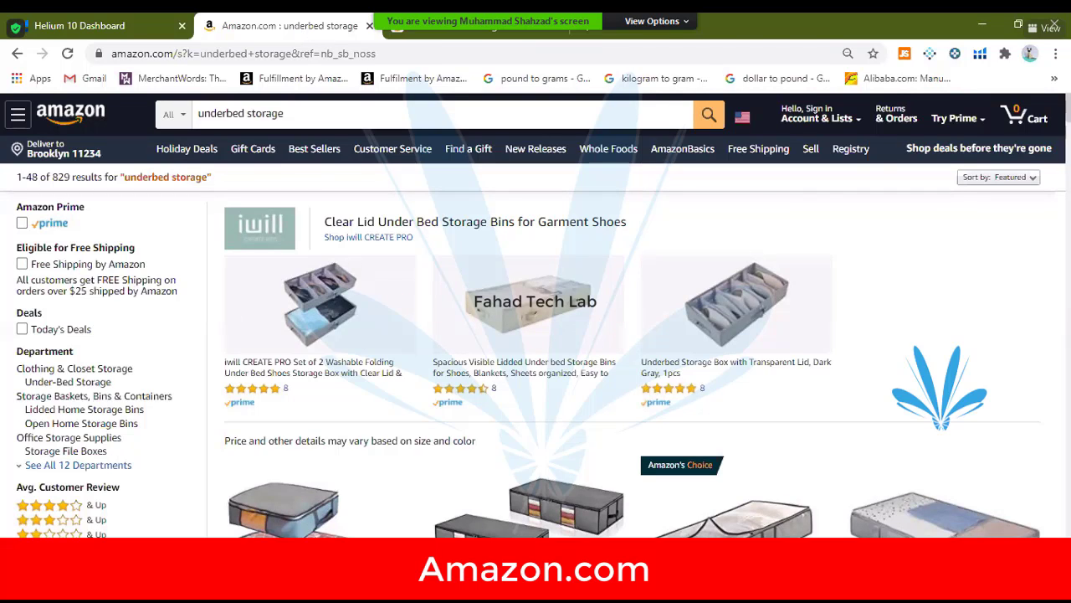
- Open the Helium 10 extension on the "underbed storage" results, then reload the page and check its first listings
left_click(977, 57)
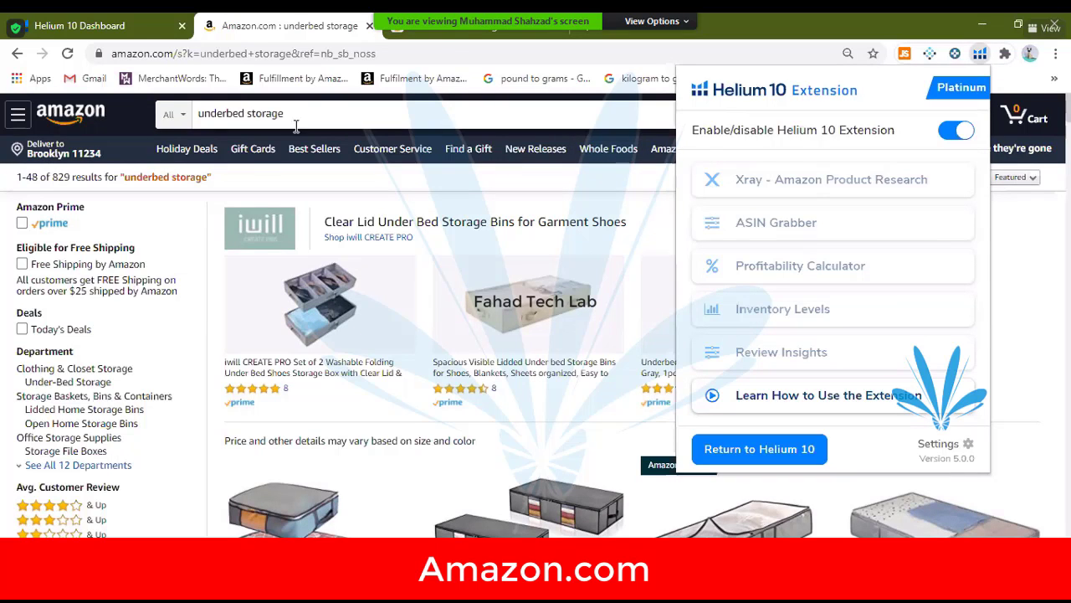
left_click(67, 53)
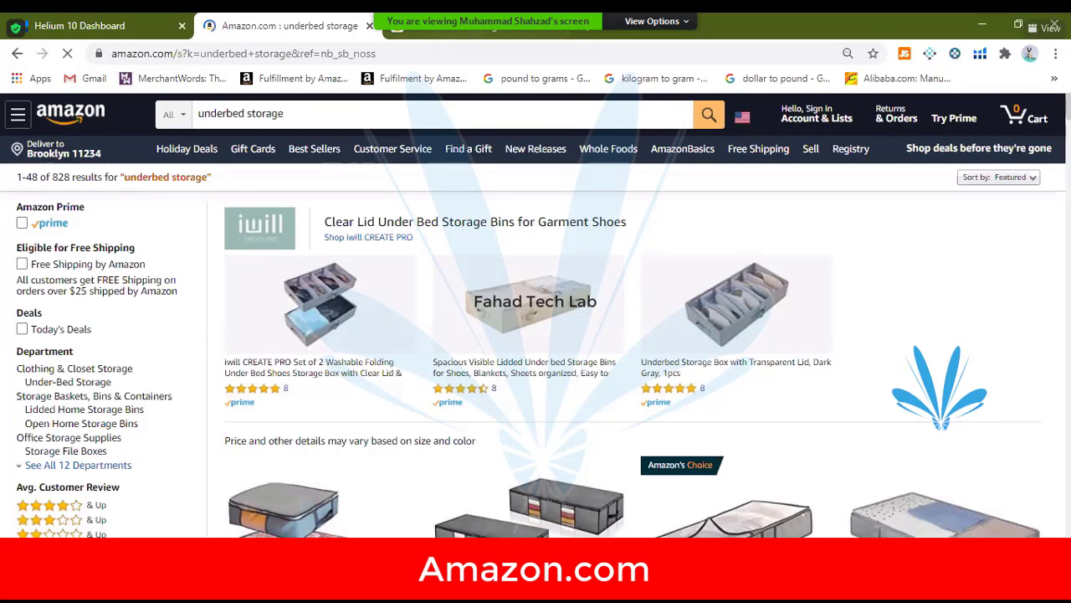
scroll(528, 406, "down", 1)
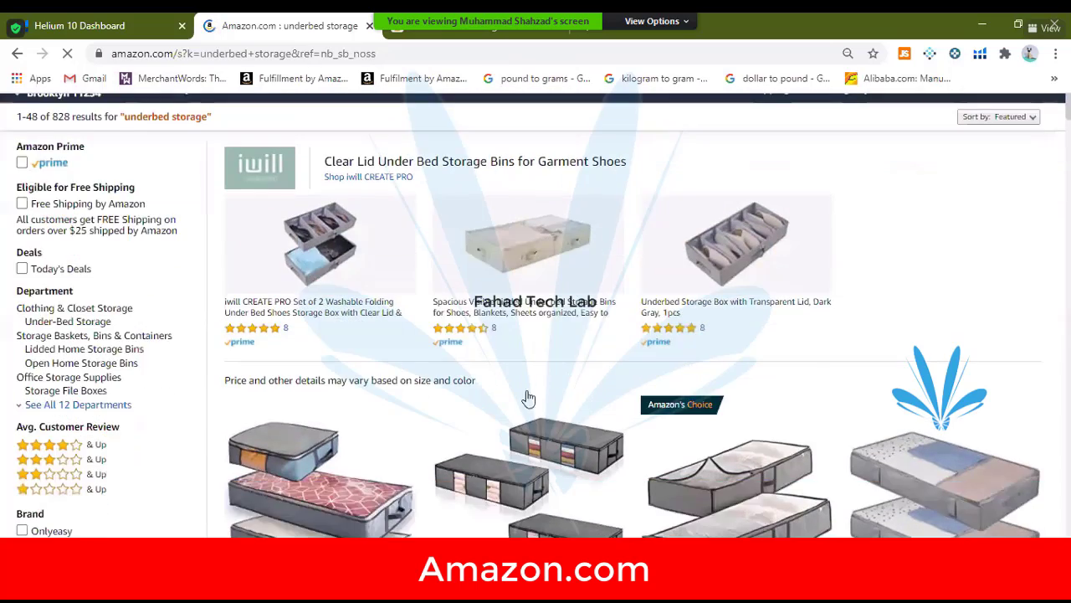
scroll(528, 406, "down", 2)
scroll(502, 251, "up", 3)
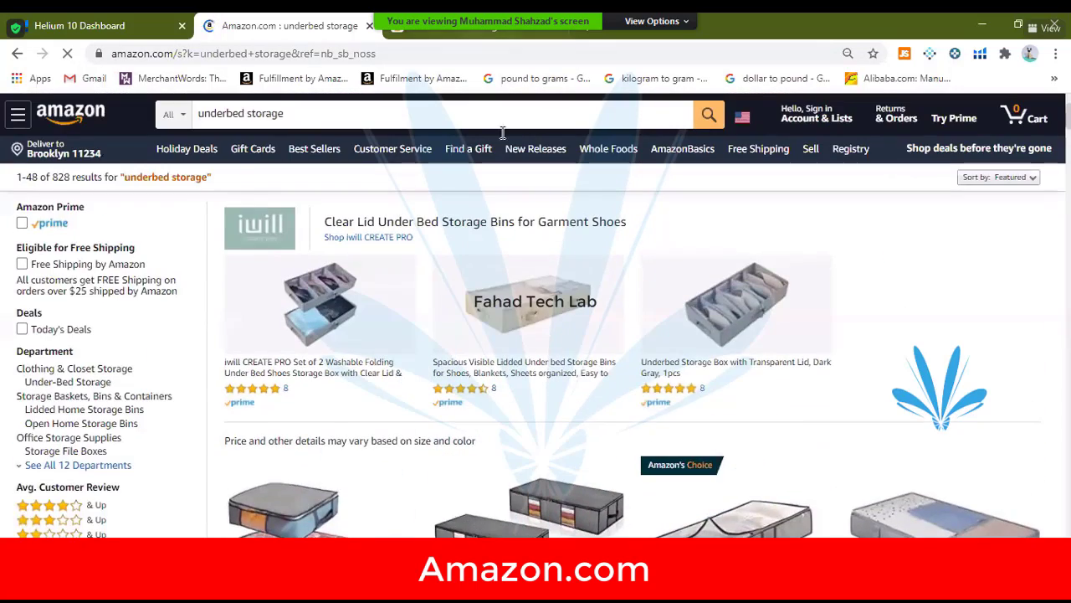
- Return to the "storage underbed" results and check the category ranks, ASINs and seller counts of the listings
scroll(526, 339, "down", 5)
scroll(525, 339, "down", 13)
scroll(526, 339, "up", 10)
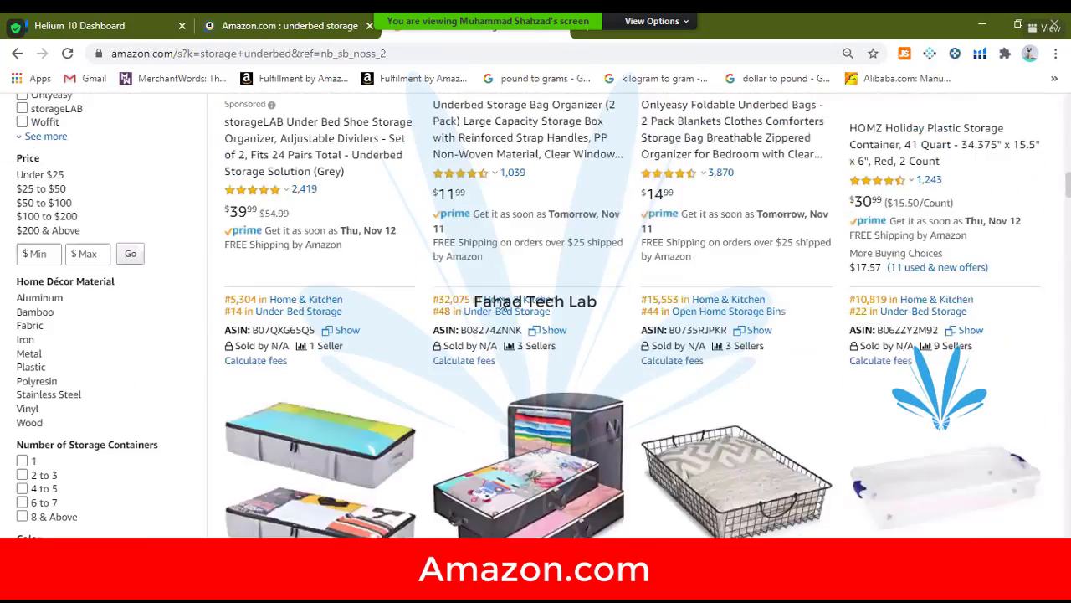
scroll(526, 339, "up", 5)
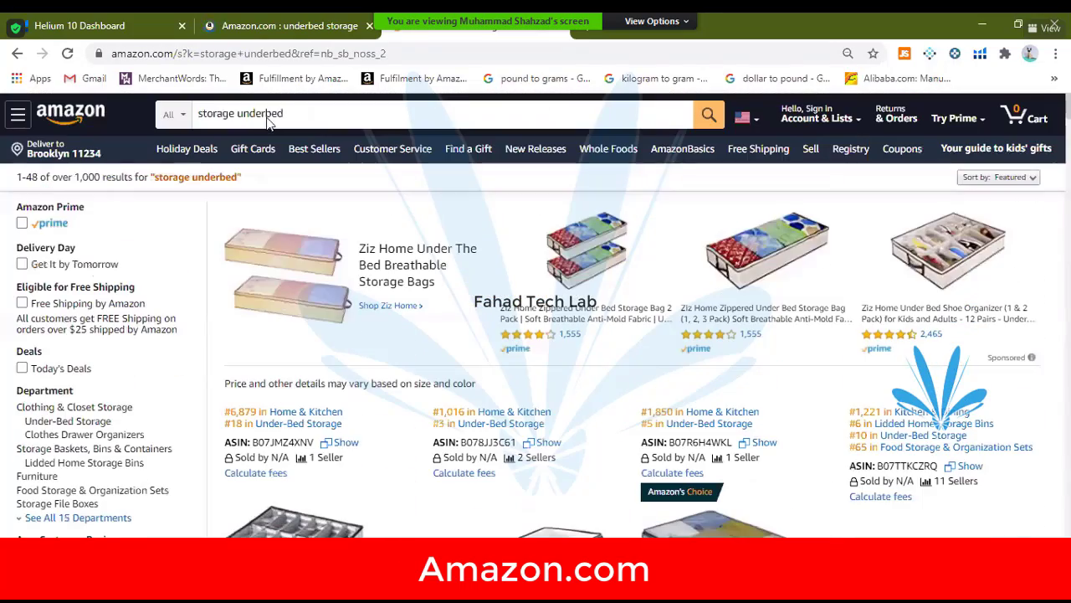
- Switch back to the "underbed storage" results and look at the tools offered by the Helium 10 extension
left_click(293, 27)
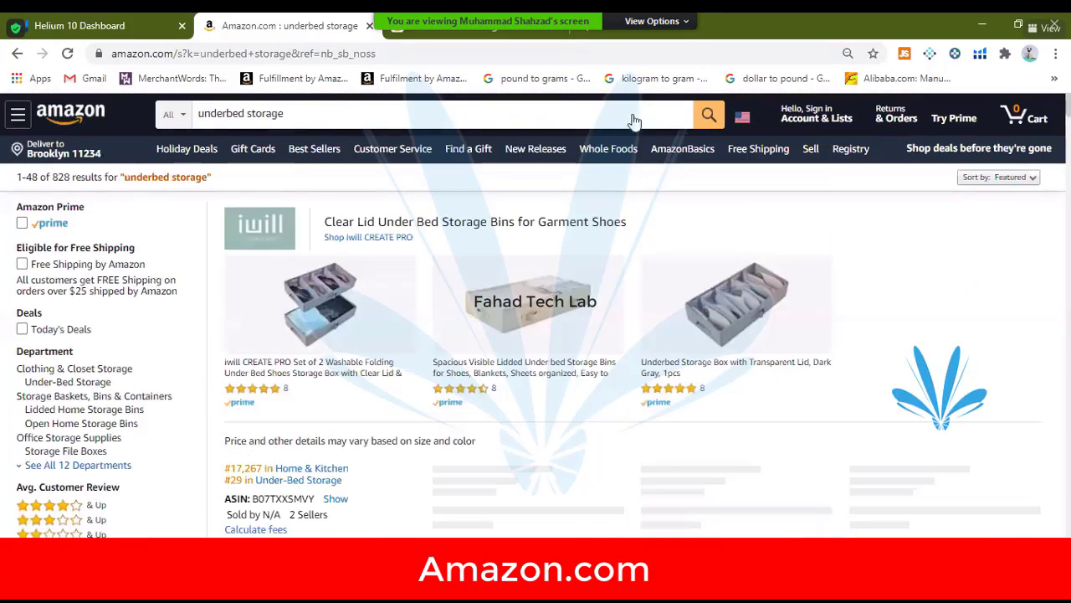
left_click(979, 52)
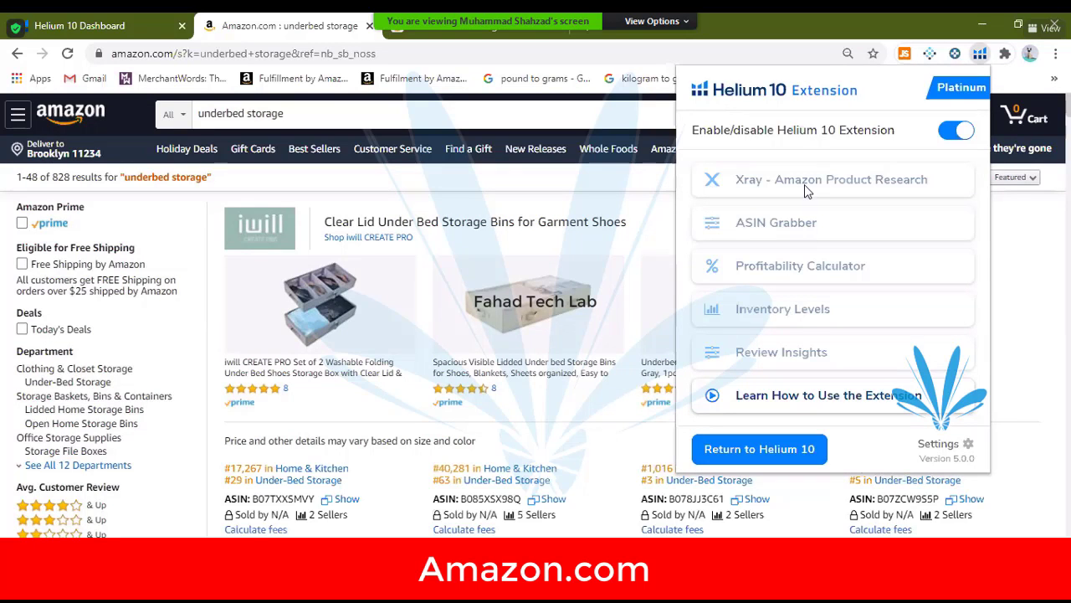
left_click(582, 191)
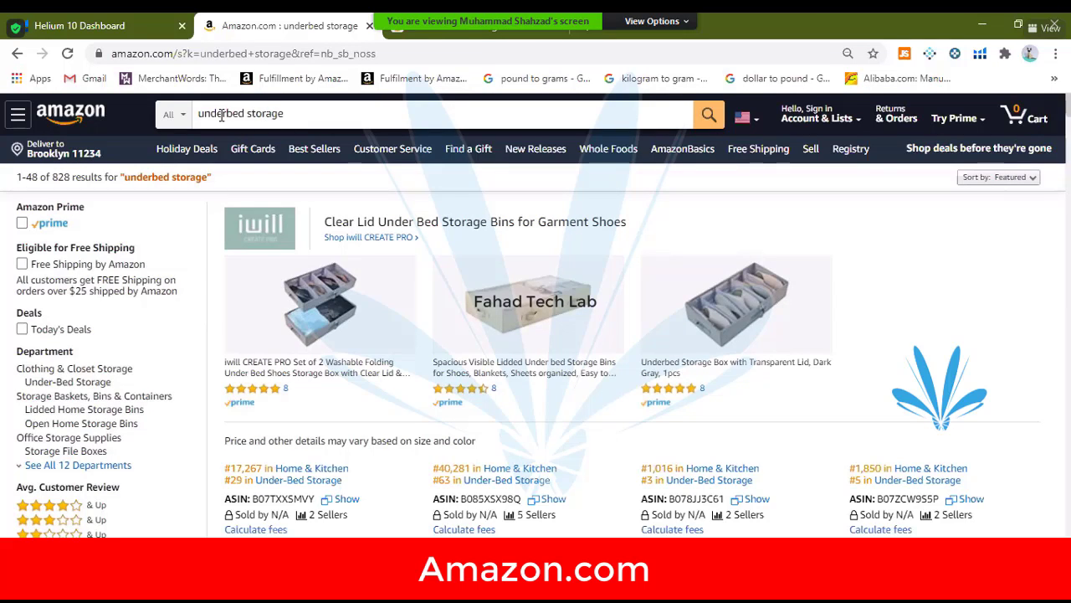
- Highlight the keyword "underbed storage" in the search box and view the category ranks and ASINs of its first listings
left_click_drag(197, 116, 222, 115)
left_click_drag(293, 116, 293, 113)
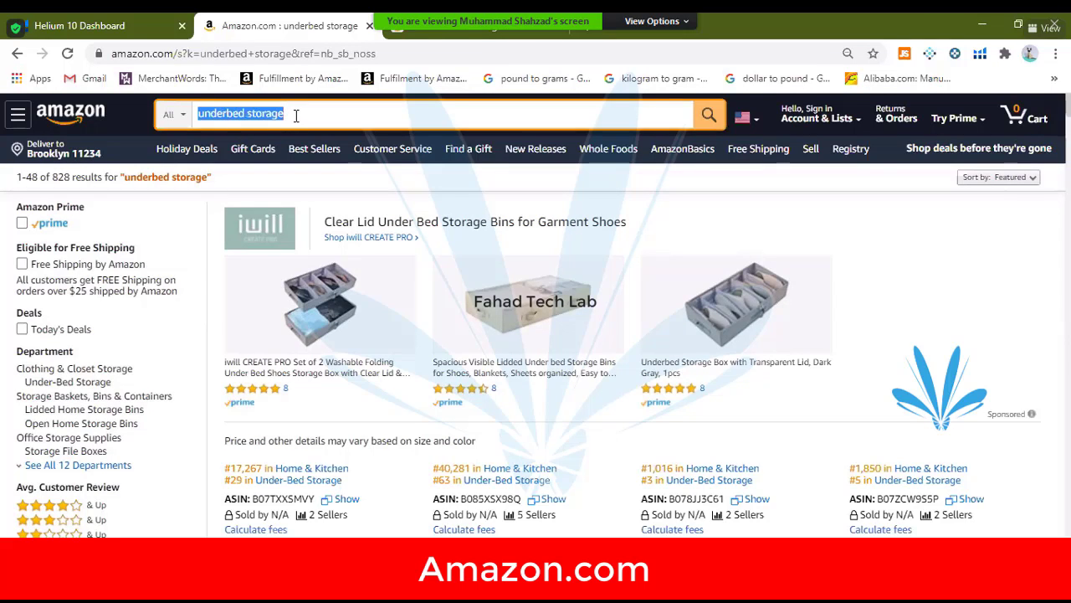
left_click(601, 414)
scroll(603, 419, "down", 2)
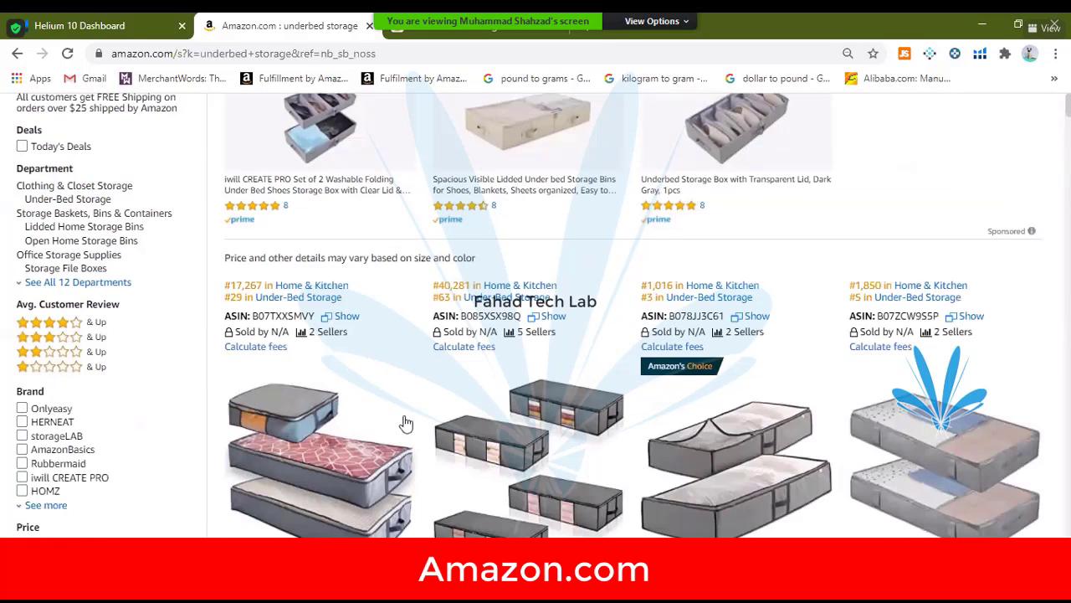
scroll(436, 390, "up", 3)
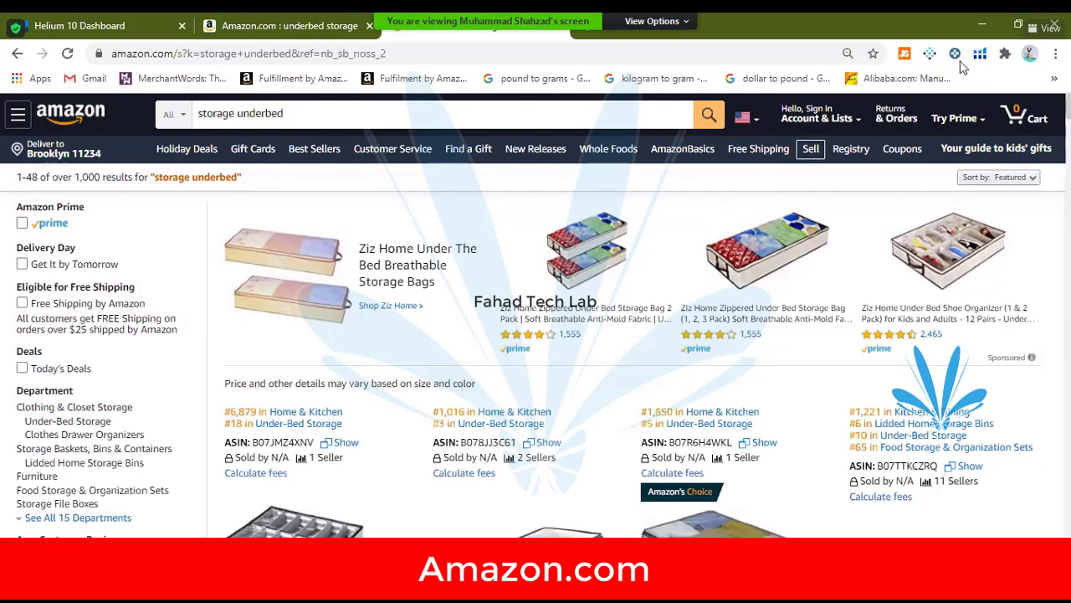
- Run Helium 10's Xray product research on the "storage underbed" results, review its search volume and revenue figures, and close it
left_click(977, 59)
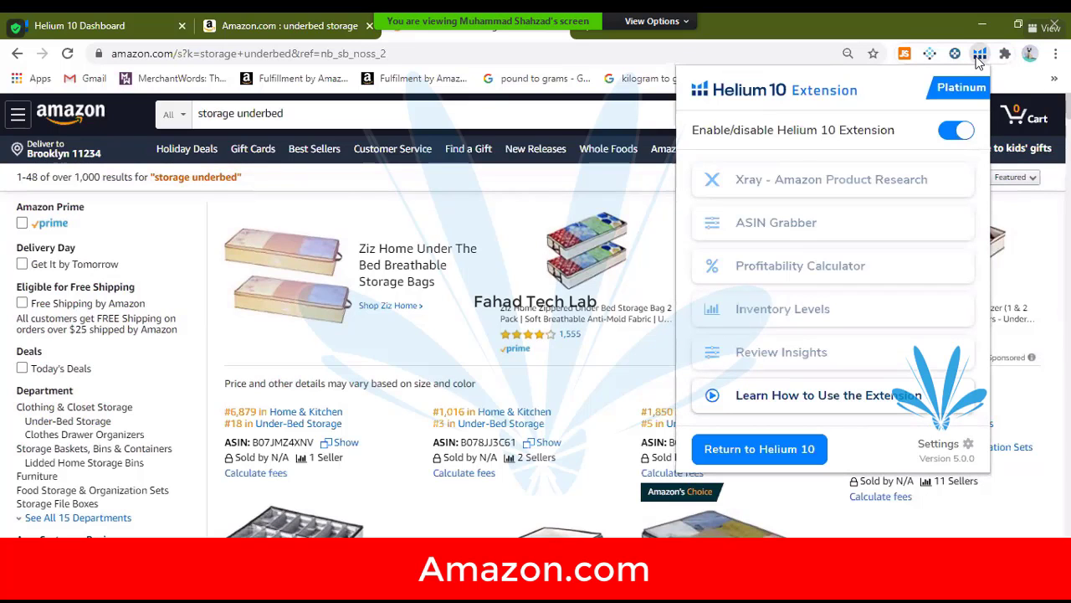
left_click(858, 176)
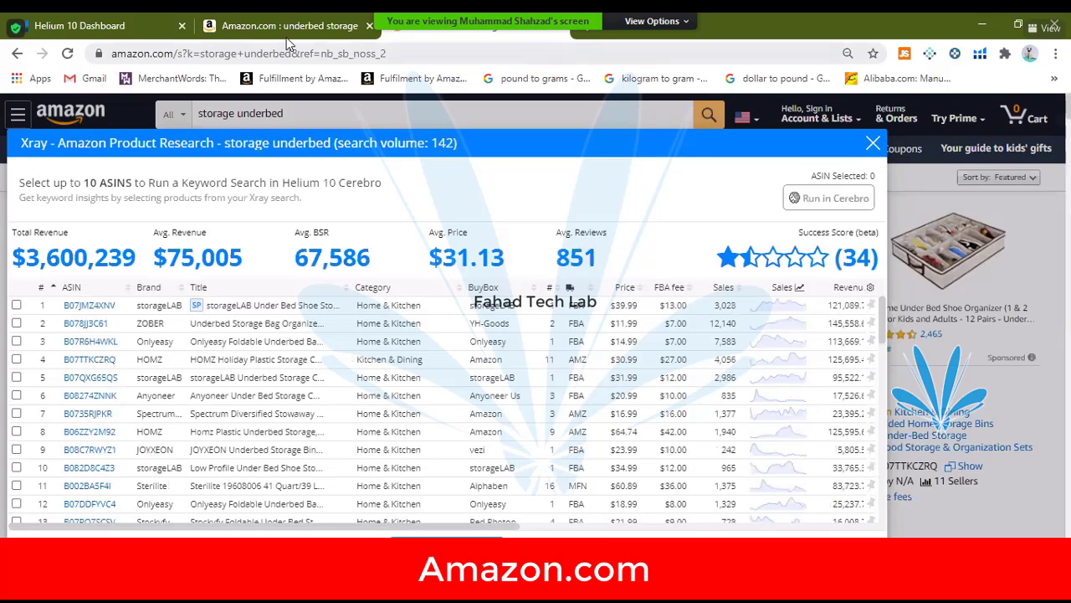
key("Escape")
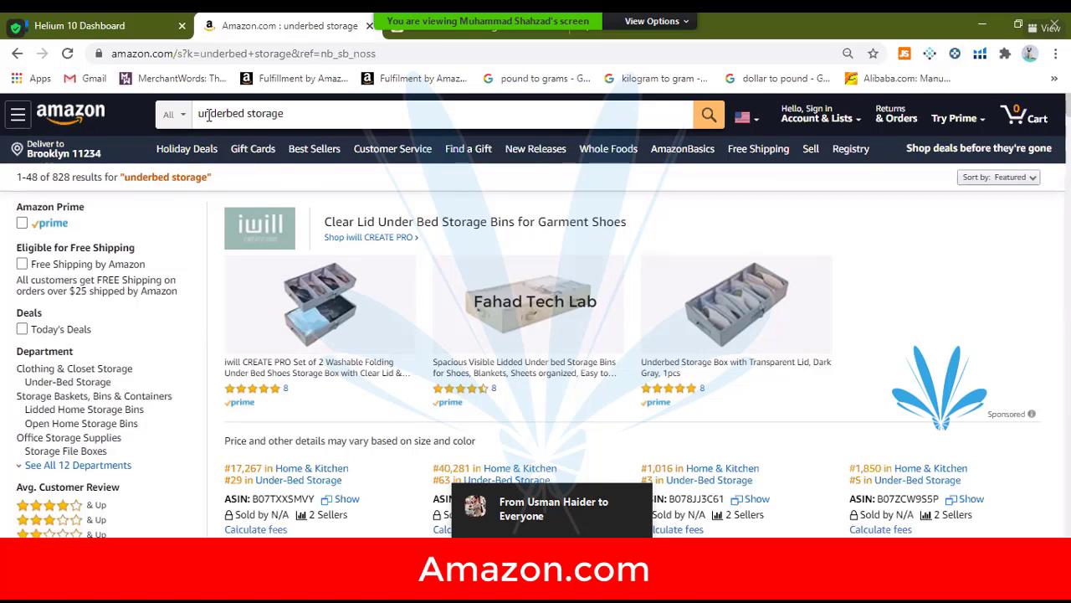
- Highlight the keyword "underbed storage" in the search box and look through the first listings in its results
left_click_drag(314, 114, 159, 117)
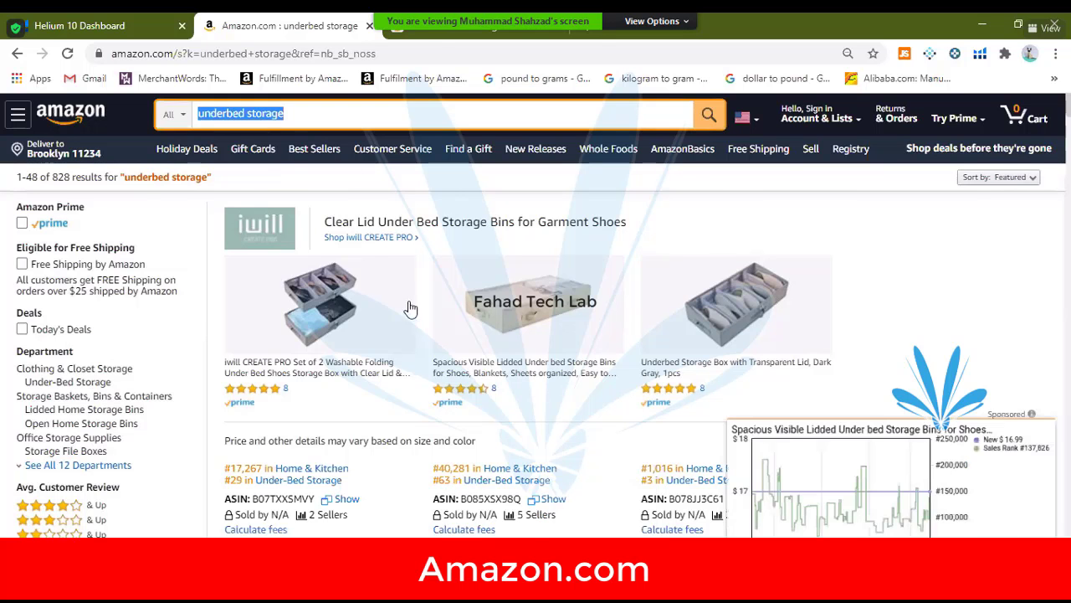
scroll(407, 310, "down", 4)
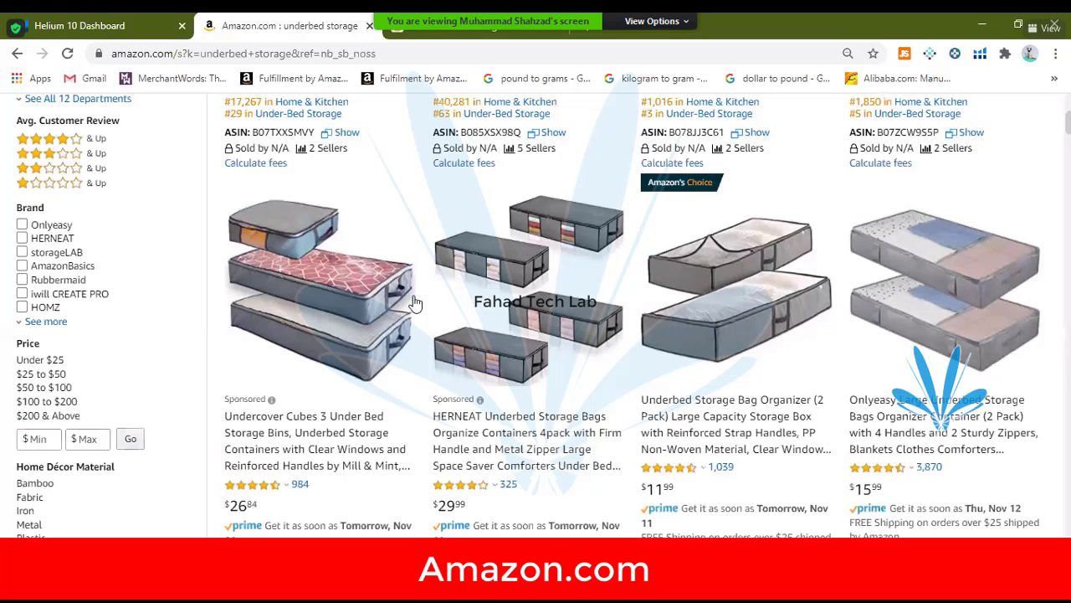
scroll(414, 303, "up", 5)
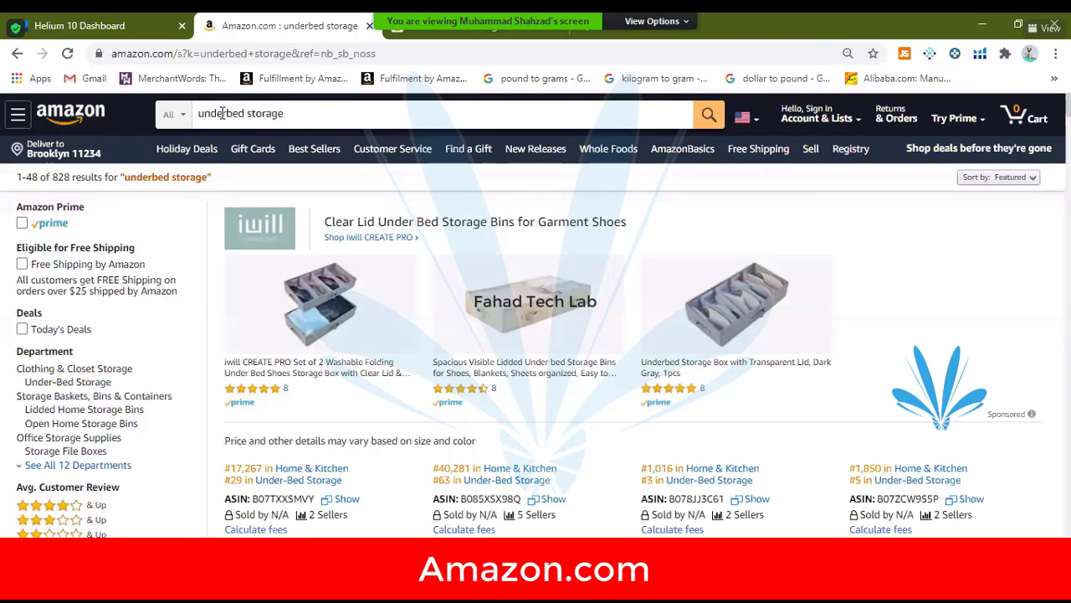
- Copy the keyword "underbed storage", replace "storage underbed" in the other results page with it, and search for "underbed storages"
left_click_drag(298, 117, 195, 118)
key("ctrl+c")
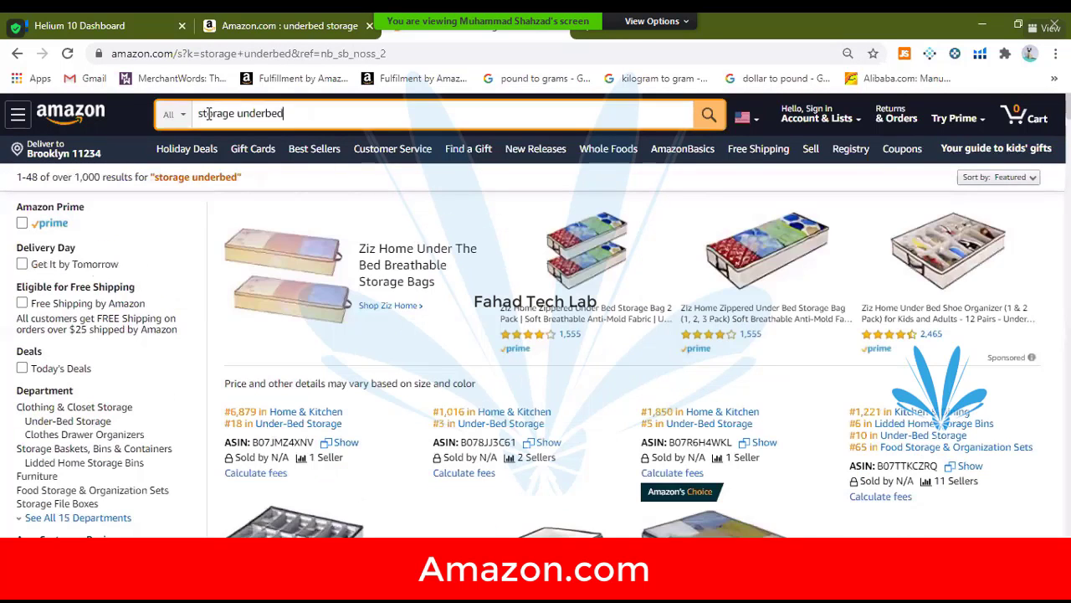
left_click_drag(285, 116, 192, 116)
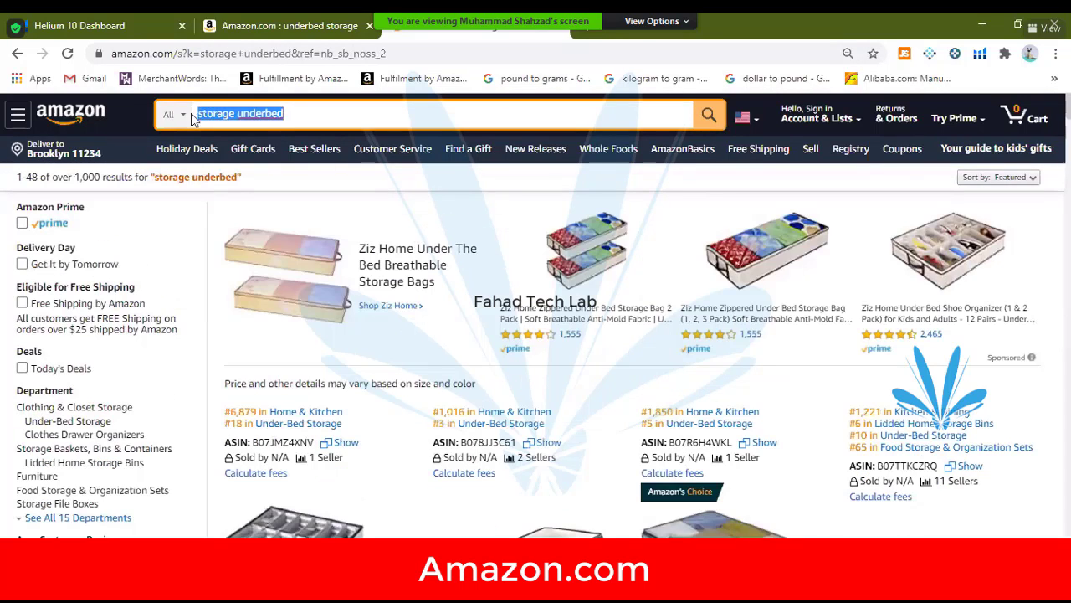
key("ctrl+v")
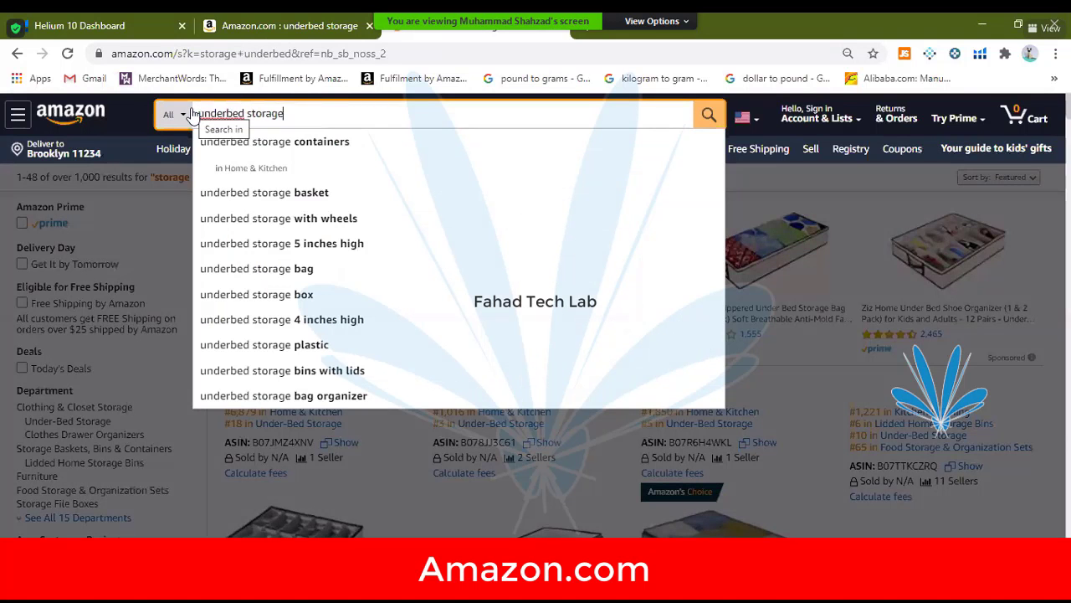
type("s")
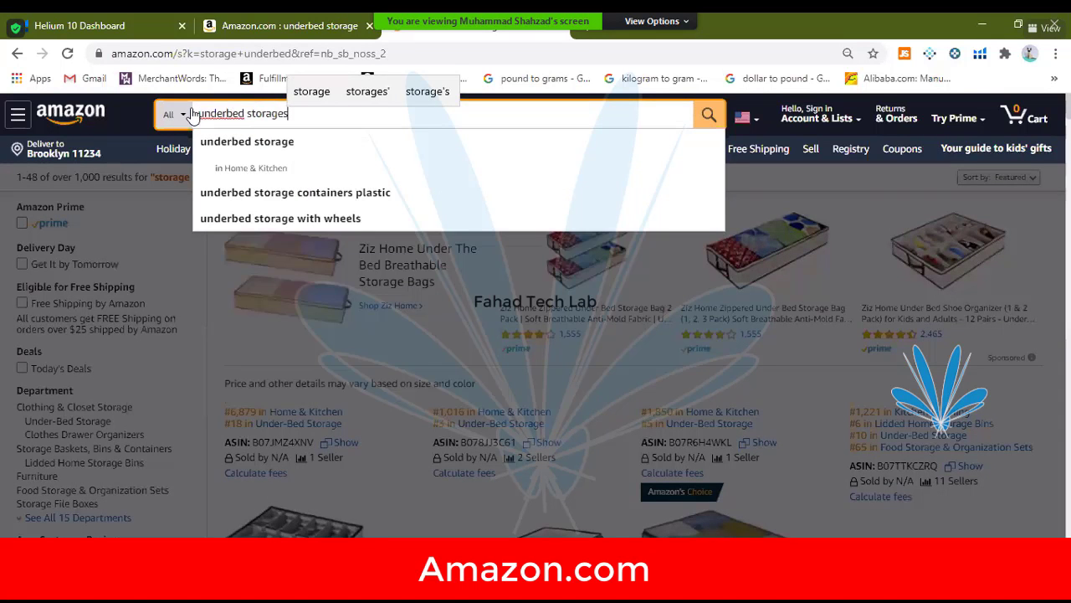
key("Return")
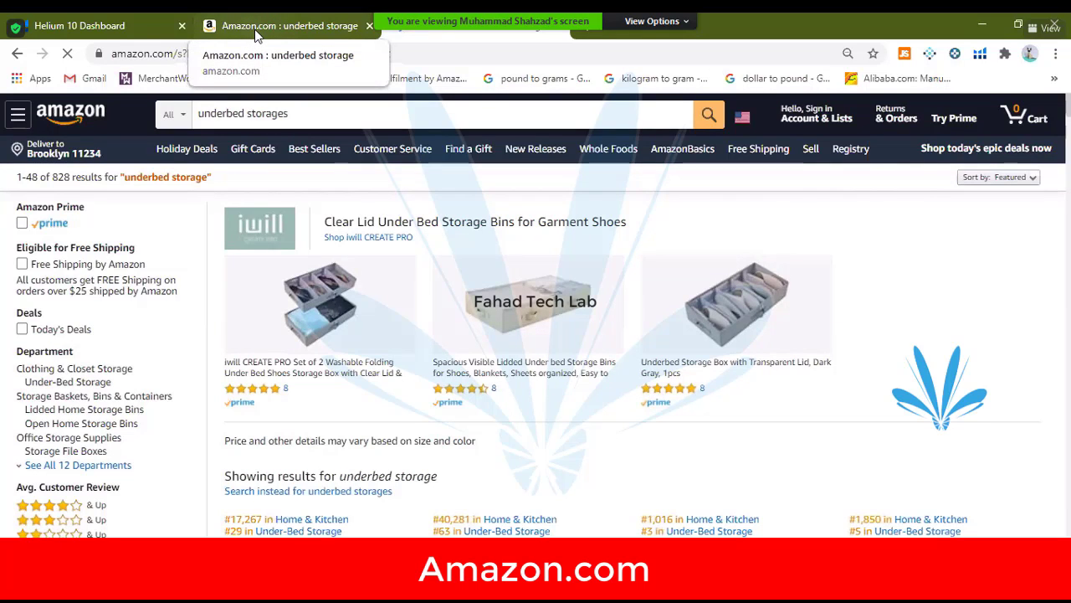
- Return to the original "underbed storage" results and compare their top listings with those of the plural search
triple_click(259, 117)
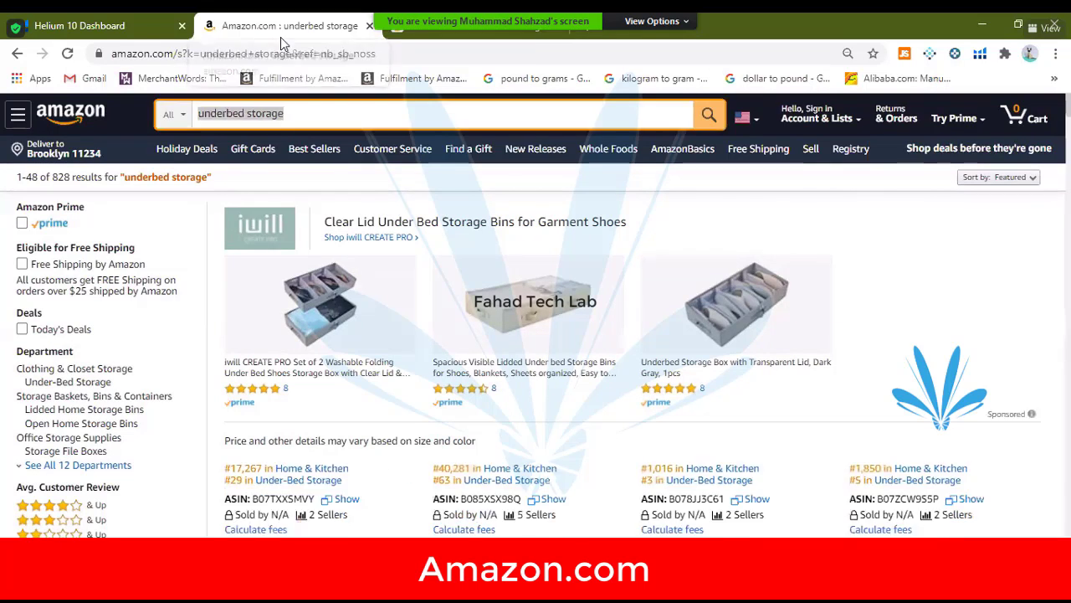
key("End")
type("s")
key("Return")
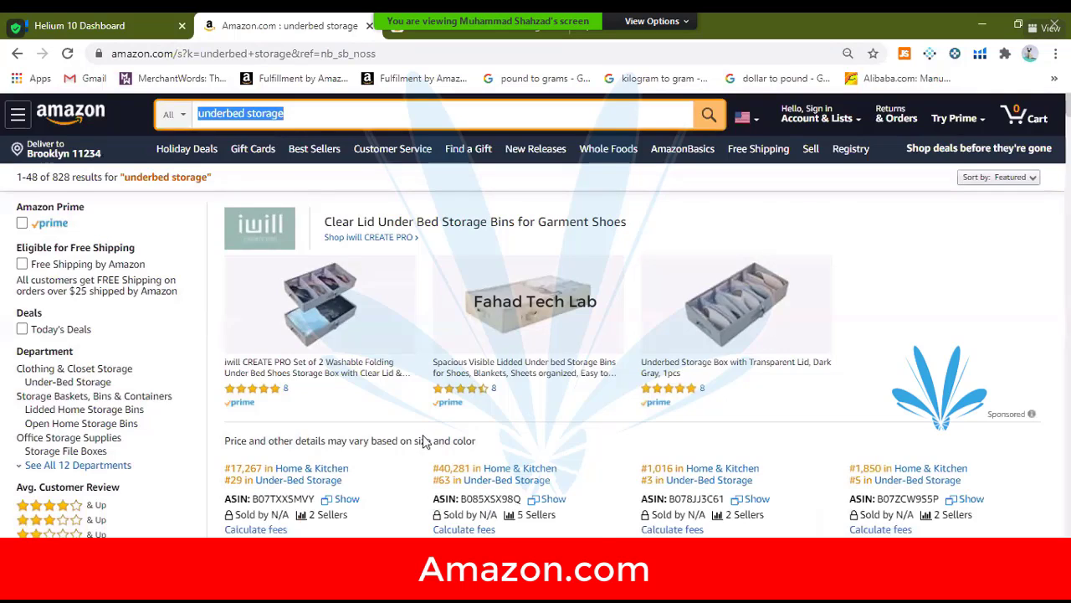
scroll(423, 469, "down", 2)
scroll(424, 474, "down", 1)
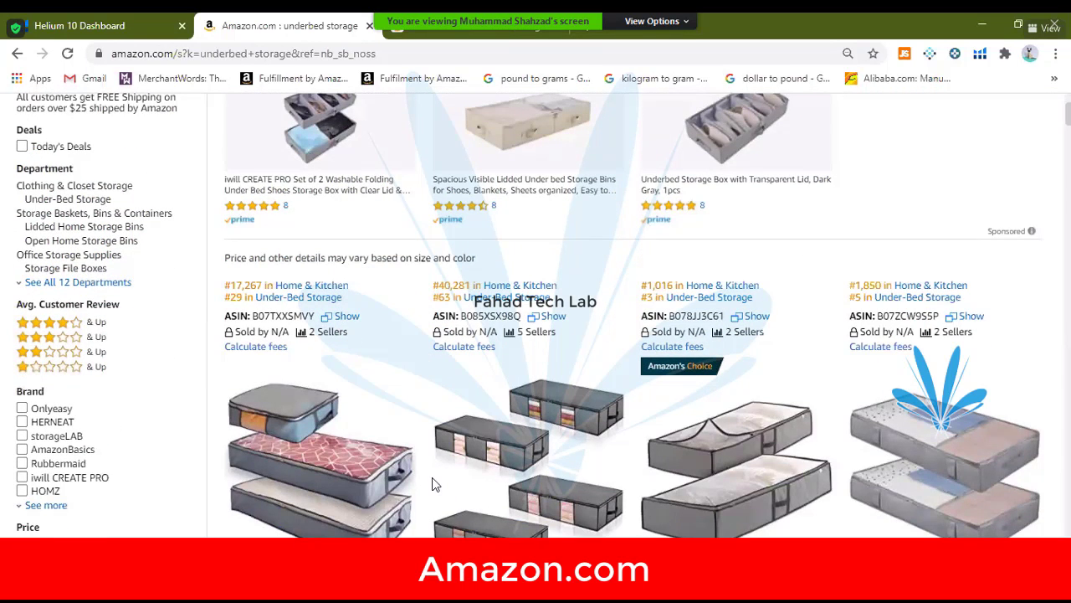
scroll(427, 468, "up", 3)
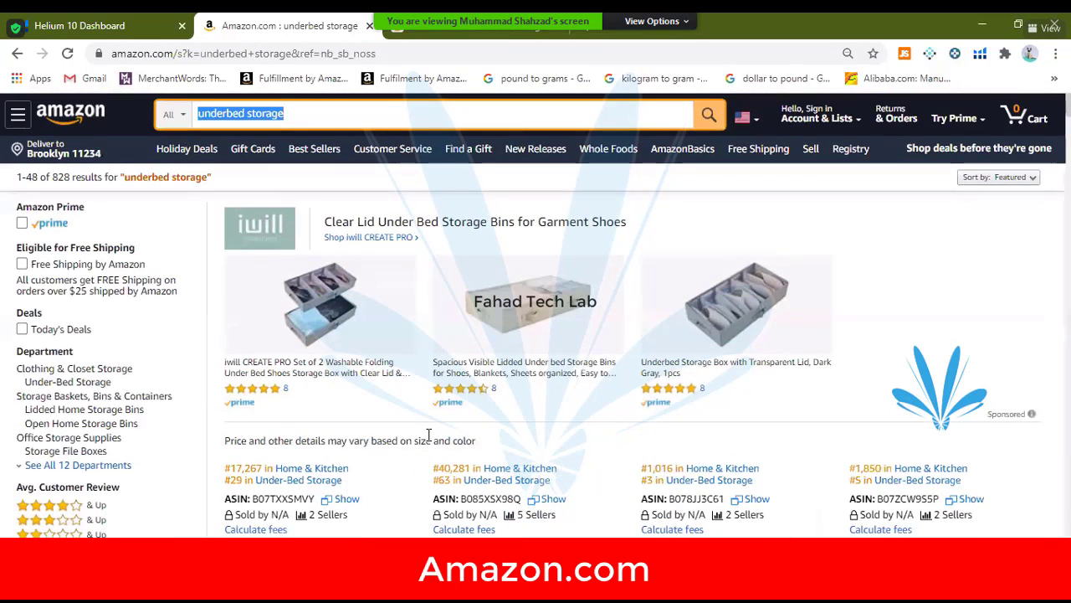
- Highlight the word "underbed" and the whole phrase "underbed storage" in the search box to examine the keyword's wording
left_click(243, 114)
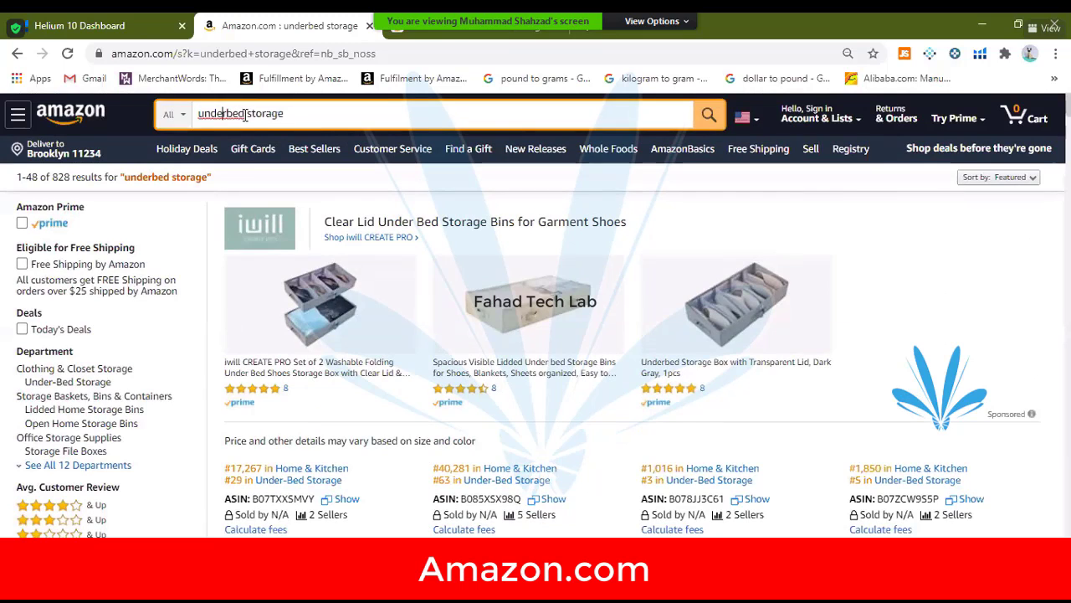
left_click_drag(243, 114, 202, 114)
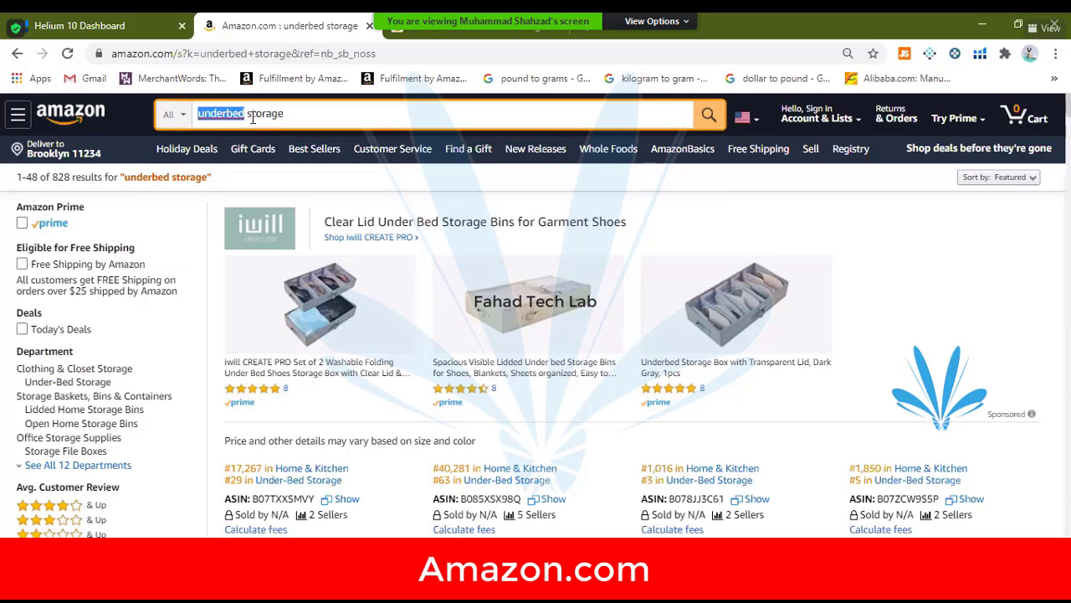
left_click_drag(285, 115, 197, 112)
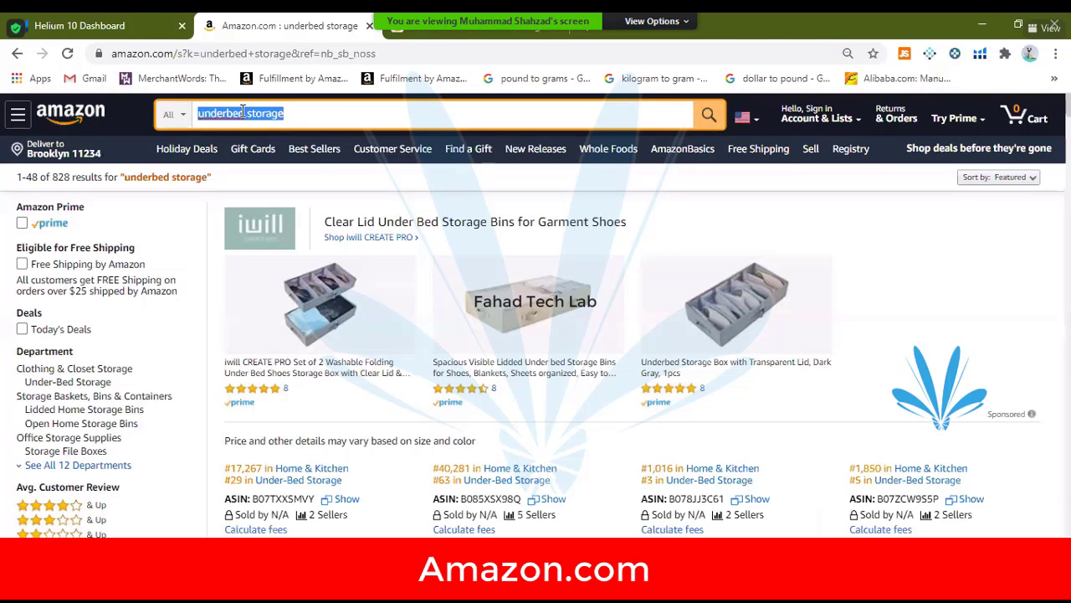
left_click(291, 117)
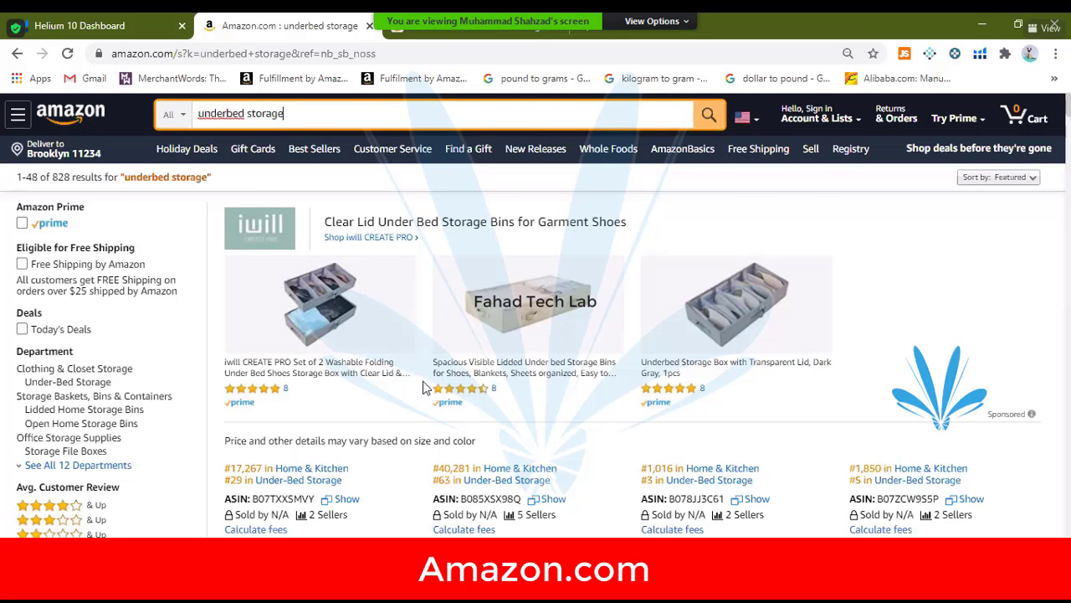
- Open the sponsored HERNEAT underbed storage bags listing from the results in a new tab
scroll(515, 414, "down", 2)
right_click(519, 416)
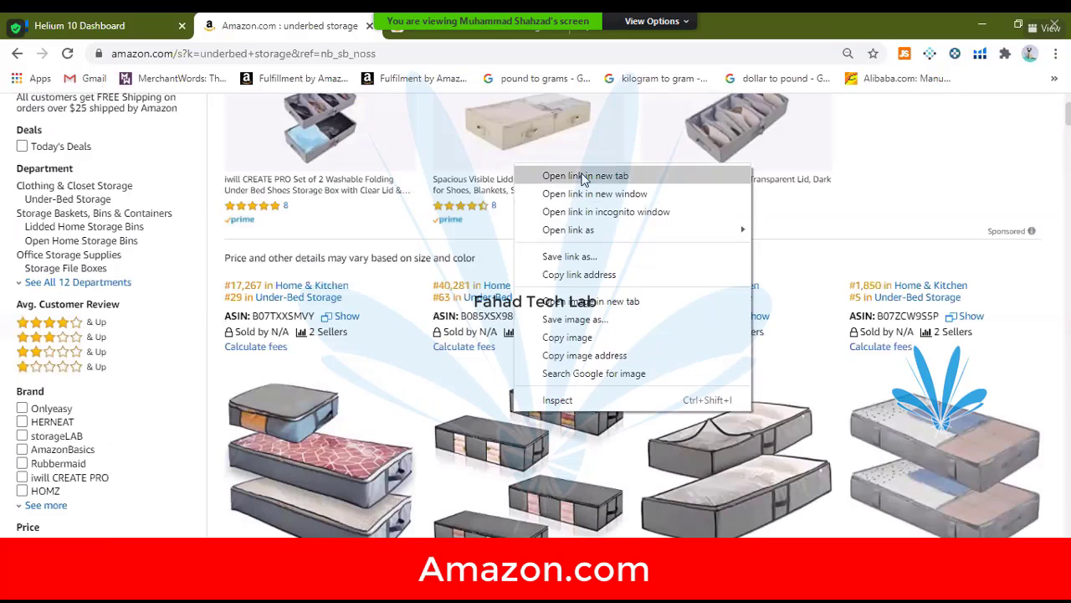
left_click(574, 173)
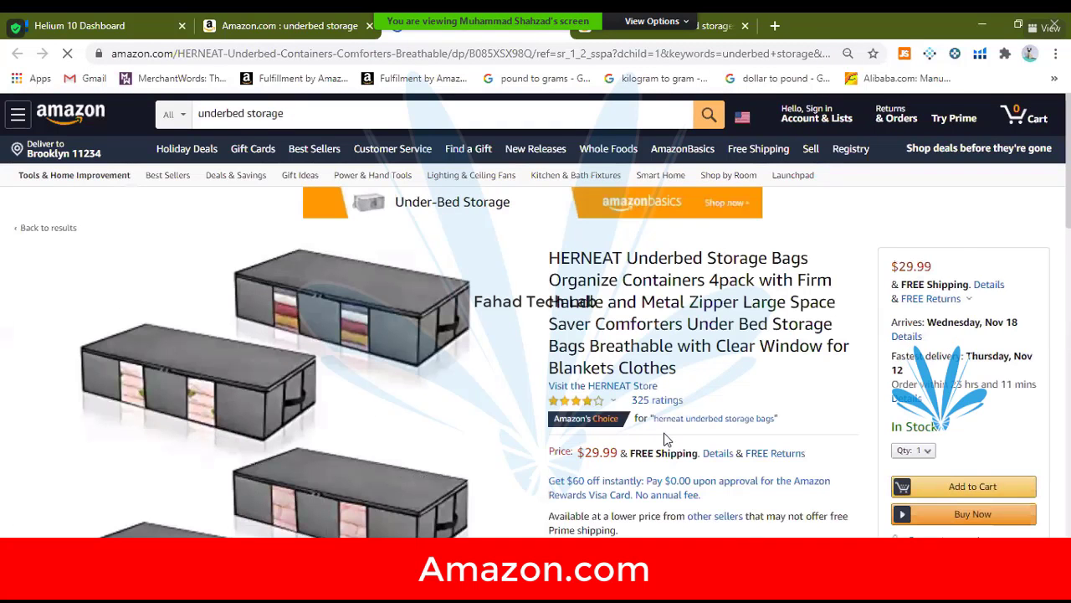
- Read the HERNEAT listing's title, product details, bullet points and newer model section
scroll(667, 441, "down", 2)
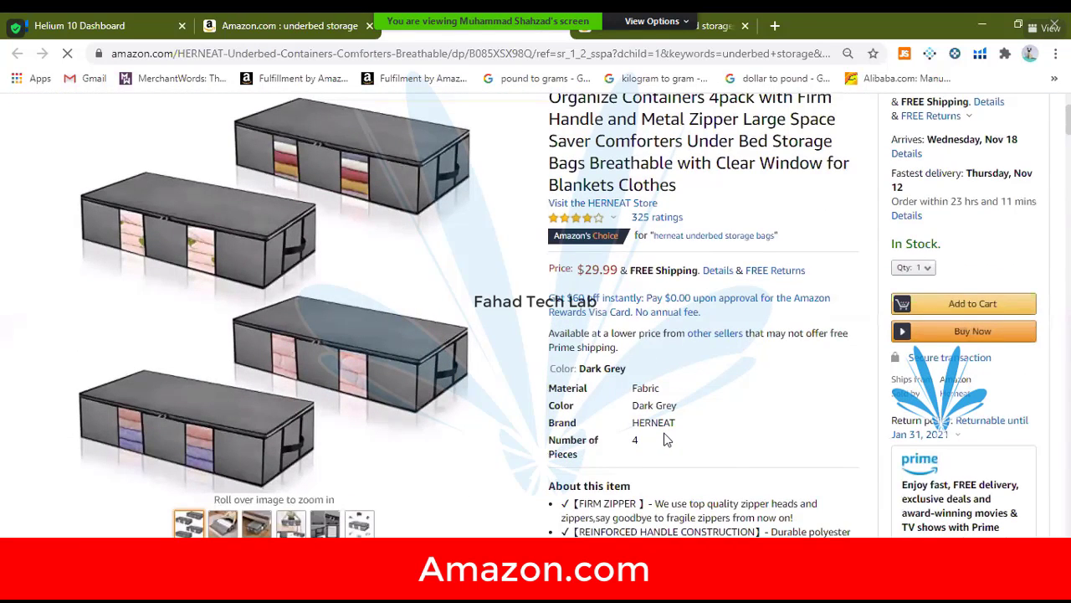
scroll(667, 441, "down", 2)
scroll(667, 441, "down", 2)
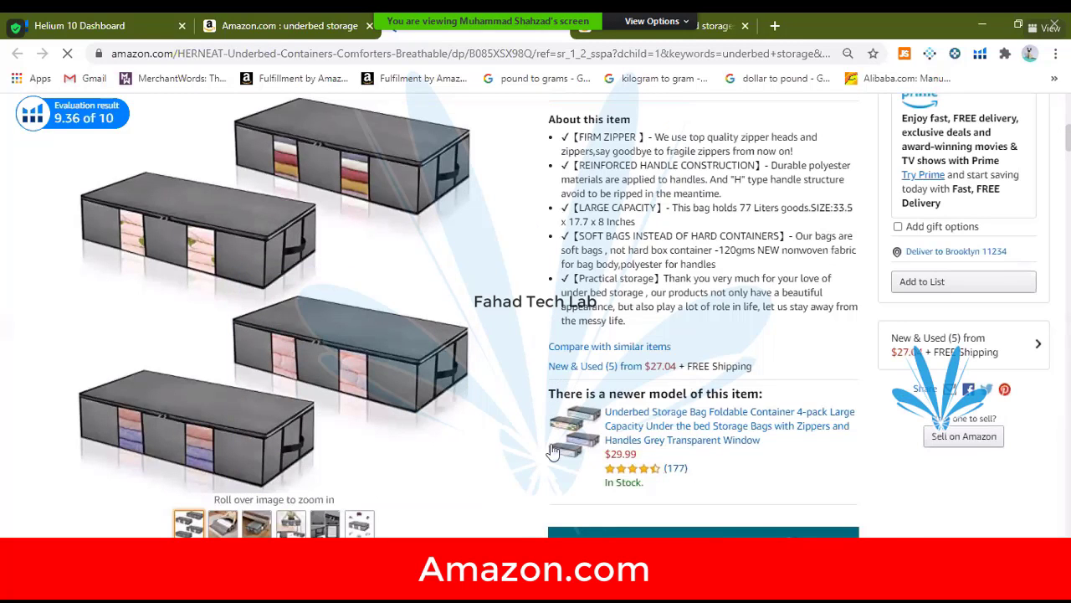
mouse_move(588, 428)
scroll(812, 400, "up", 2)
scroll(808, 402, "up", 2)
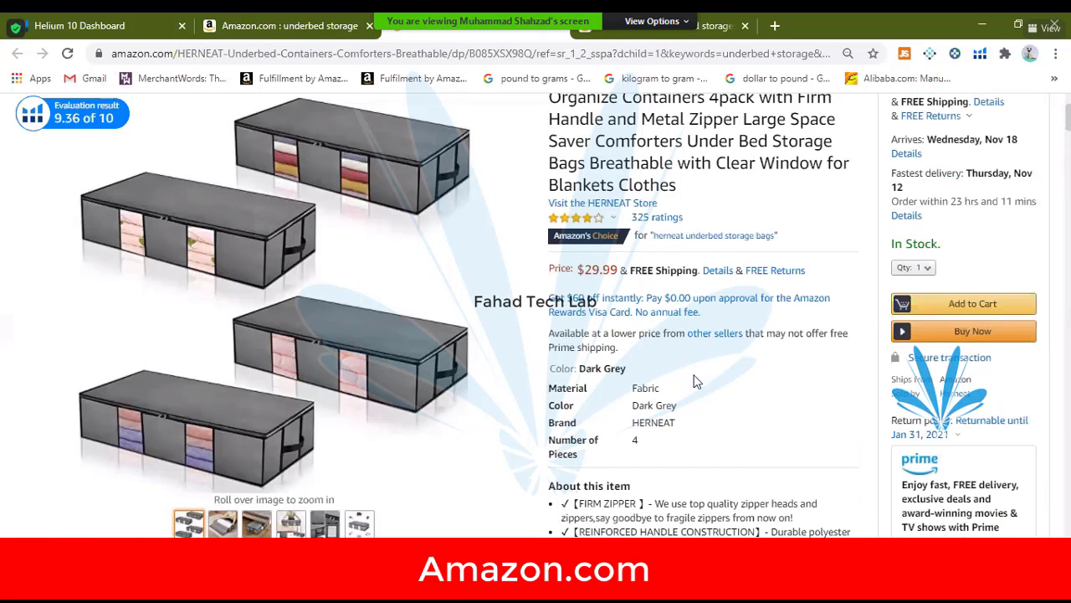
scroll(724, 413, "up", 2)
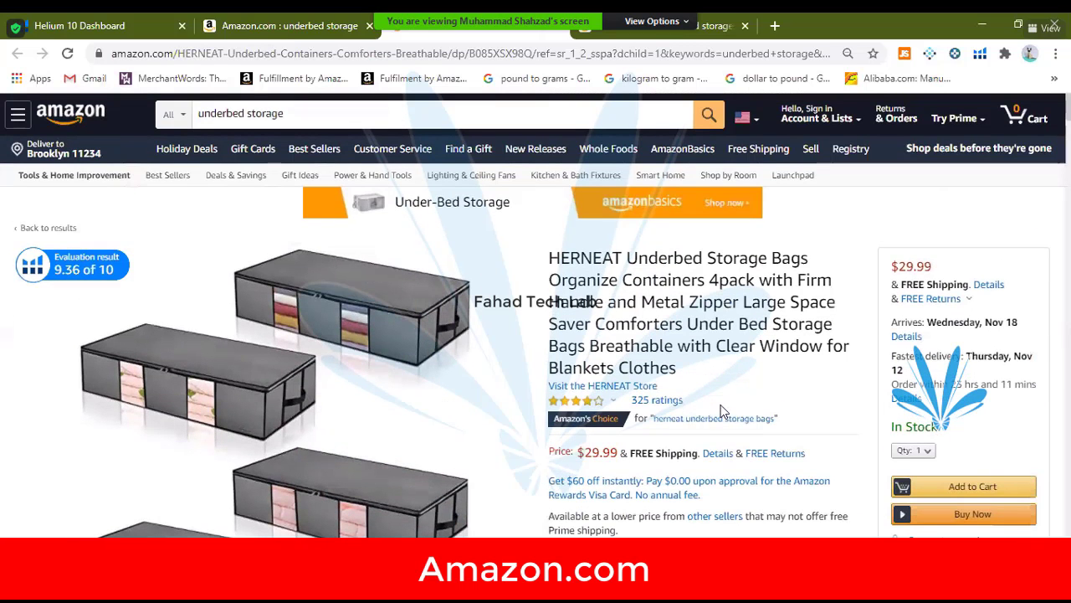
- Highlight the pack size in the HERNEAT title and its price, and view the newer model's price and sales rank history
left_click_drag(713, 287, 740, 283)
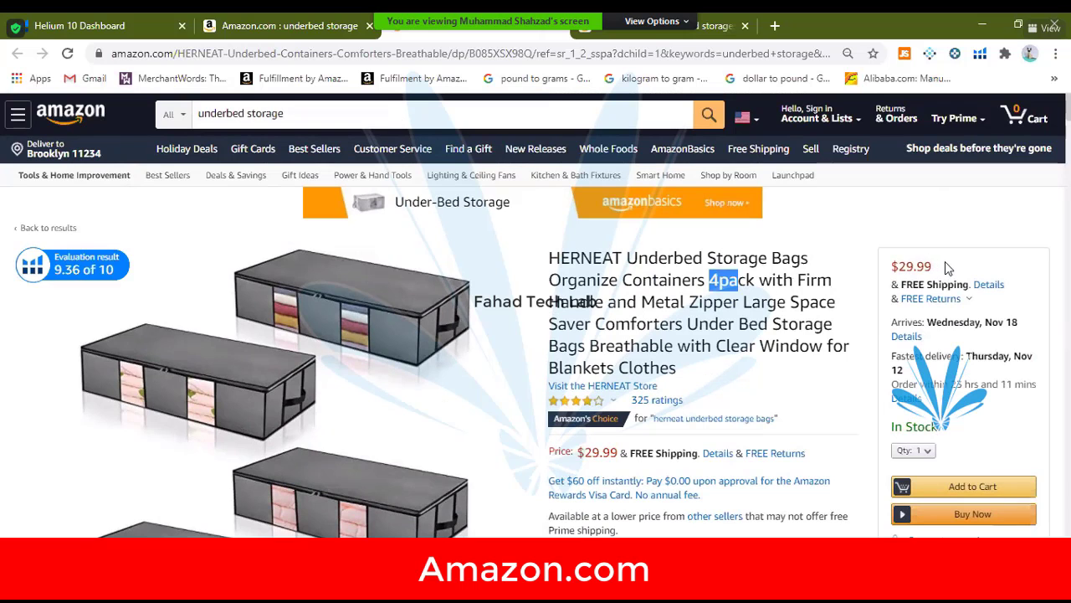
left_click_drag(947, 268, 892, 266)
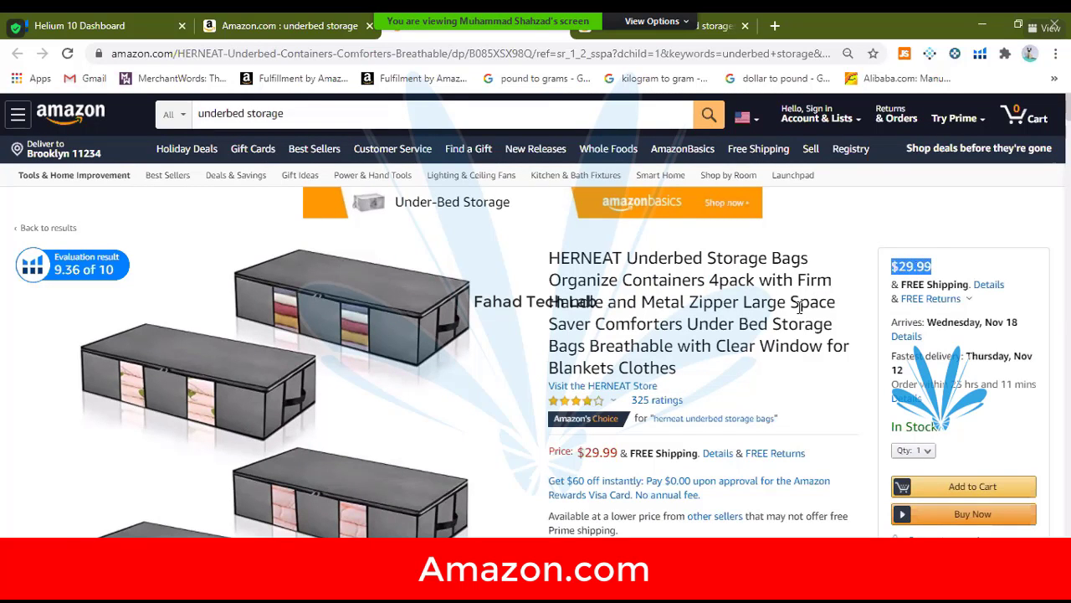
scroll(800, 308, "down", 2)
scroll(644, 468, "down", 5)
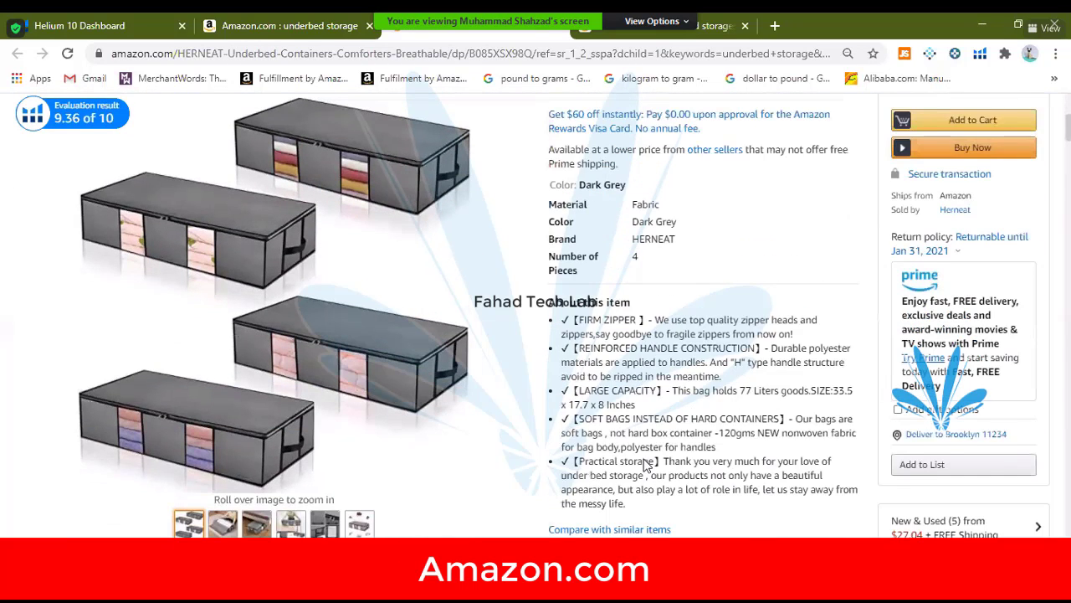
scroll(636, 460, "down", 1)
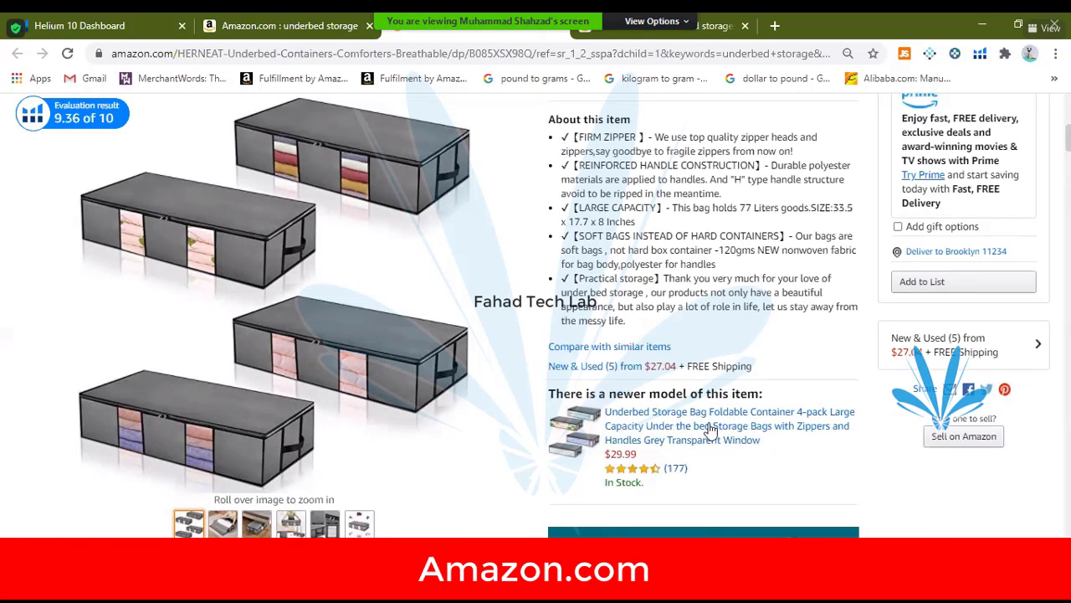
mouse_move(645, 441)
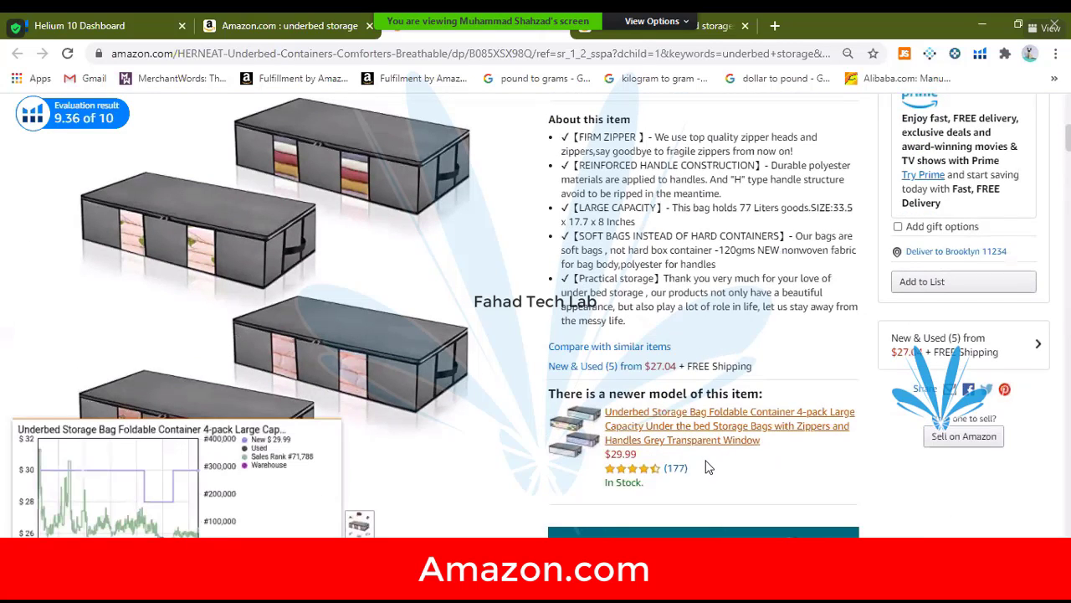
- Compare the HERNEAT listing's star rating breakdown with the rating of its newer model
scroll(714, 460, "up", 1)
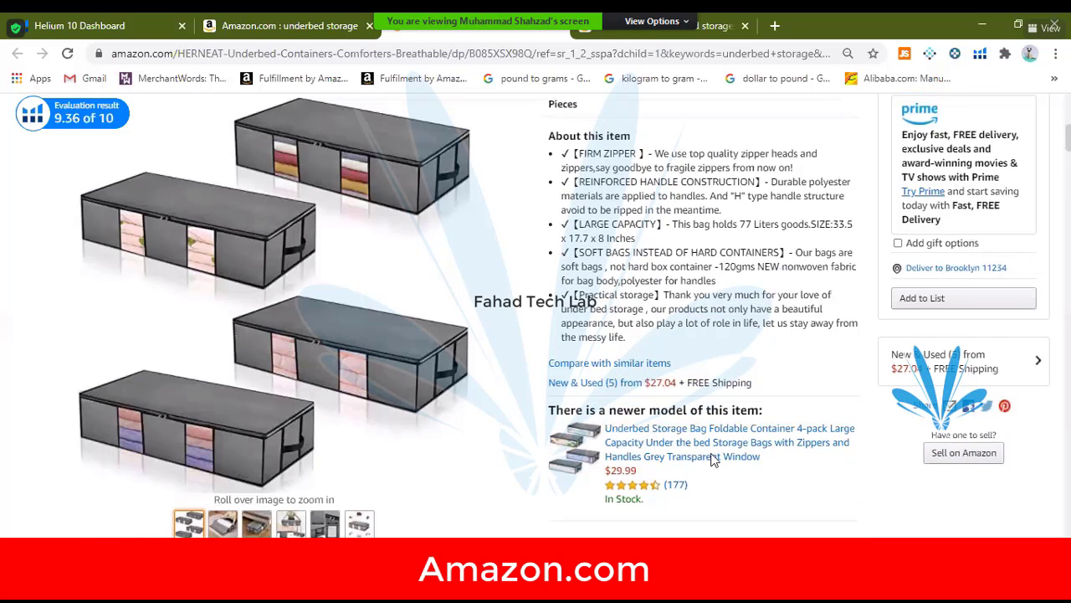
scroll(713, 460, "up", 5)
mouse_move(605, 219)
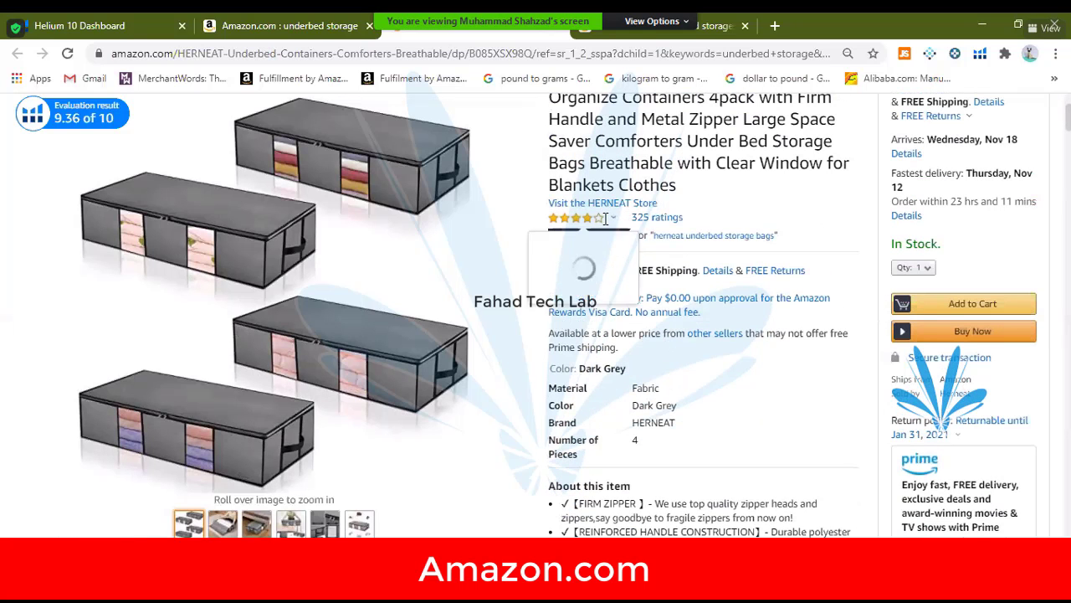
scroll(642, 353, "down", 1)
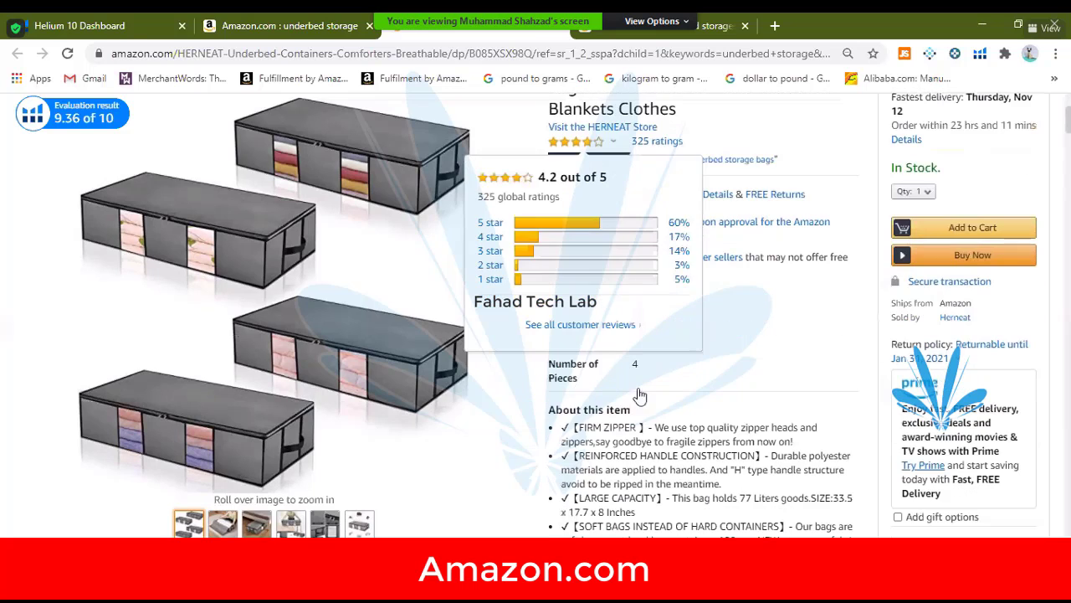
scroll(653, 476, "down", 4)
mouse_move(654, 476)
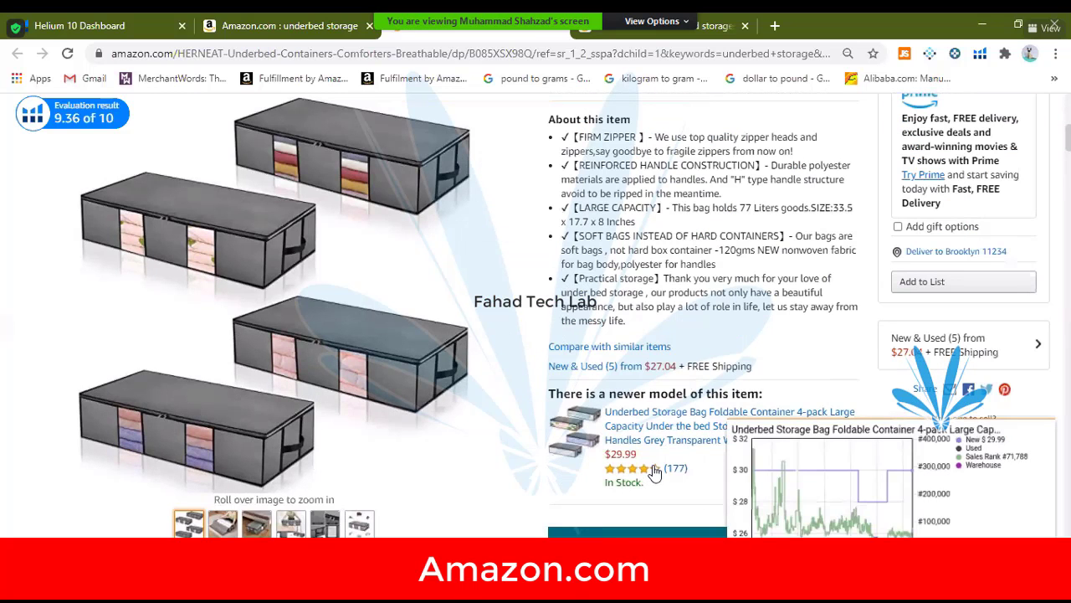
- Open the newer 4-pack foldable storage bag listing in a new tab to check its star rating, and return to the original HERNEAT listing
scroll(655, 385, "down", 2)
right_click(656, 287)
left_click(703, 298)
left_click(575, 34)
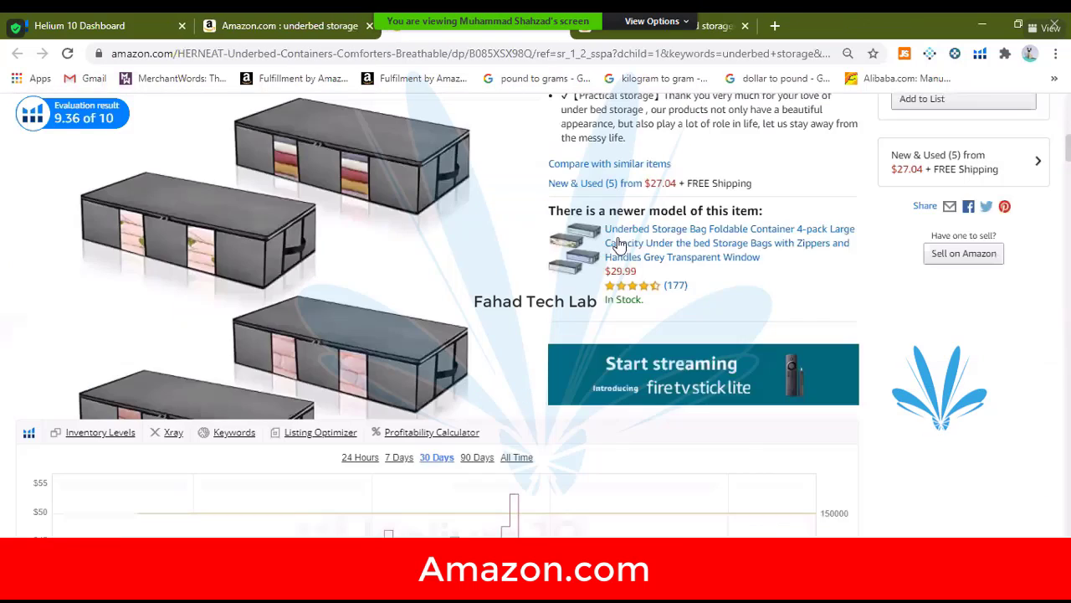
key("ctrl+w")
right_click(627, 235)
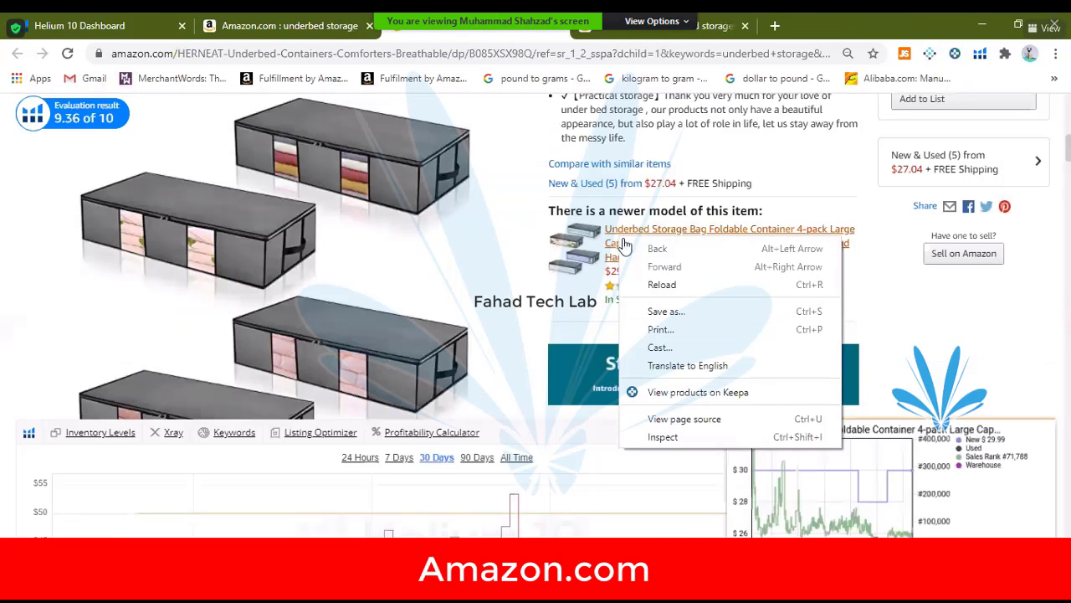
key("Escape")
right_click(623, 242)
left_click(695, 252)
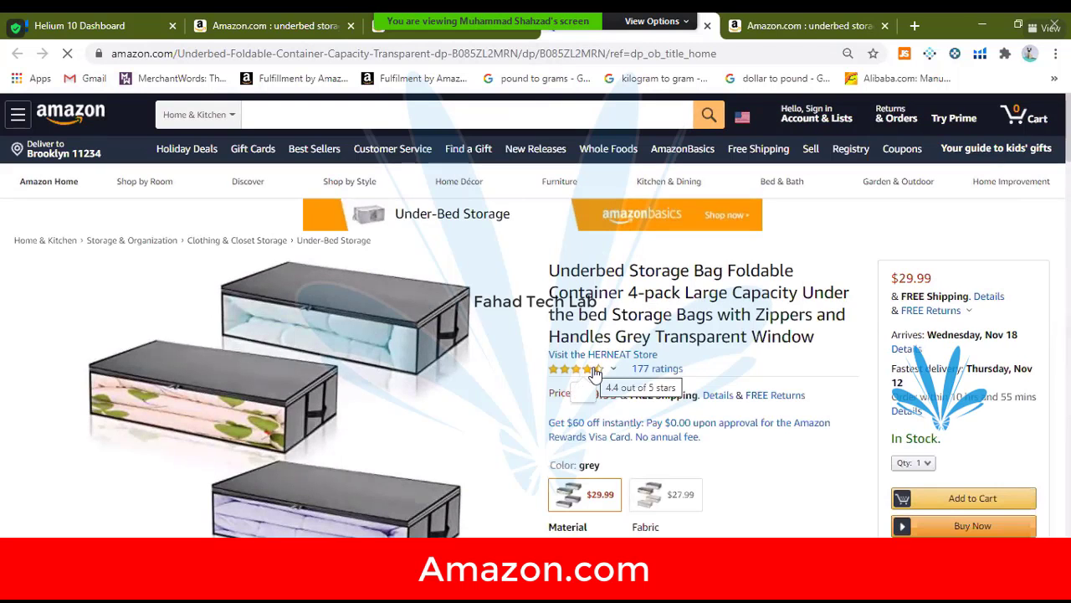
mouse_move(595, 373)
key("alt+Left")
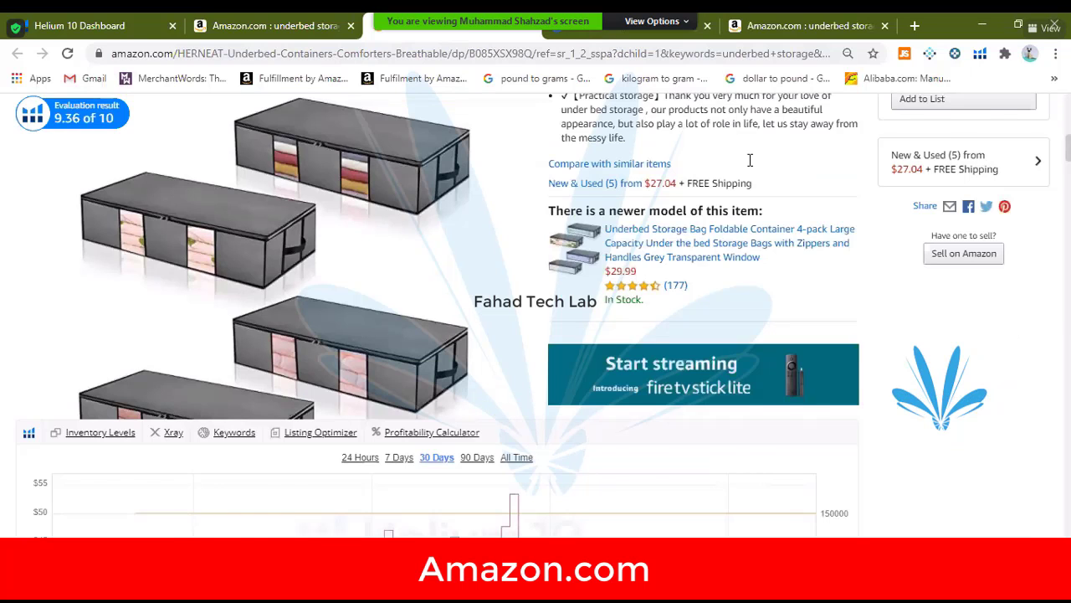
- Review the HERNEAT listing's star rating, product details and bullet points against its newer model section
scroll(751, 159, "up", 2)
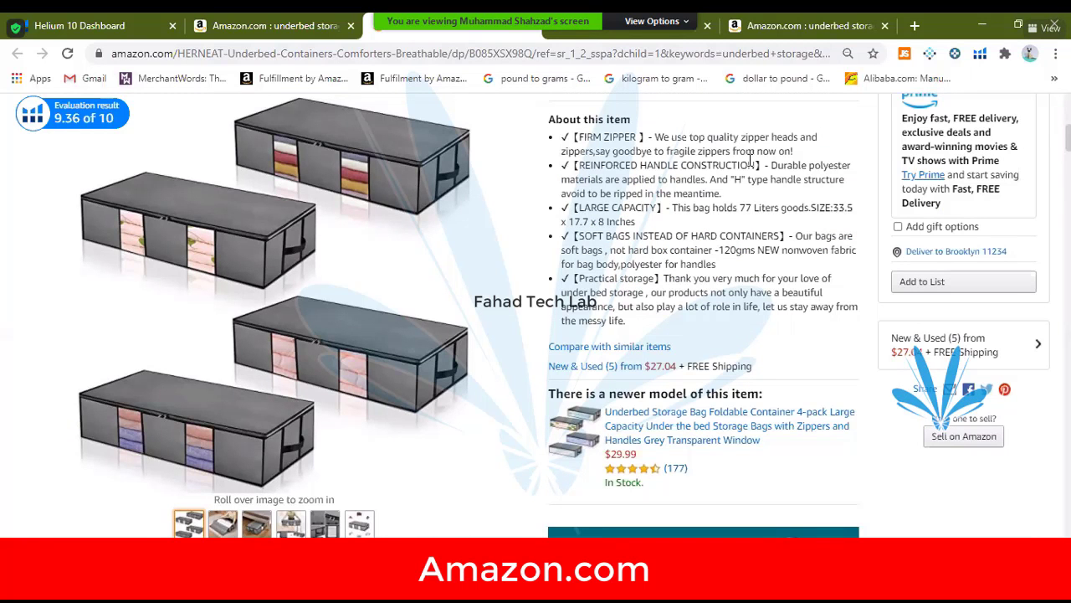
scroll(759, 288, "up", 4)
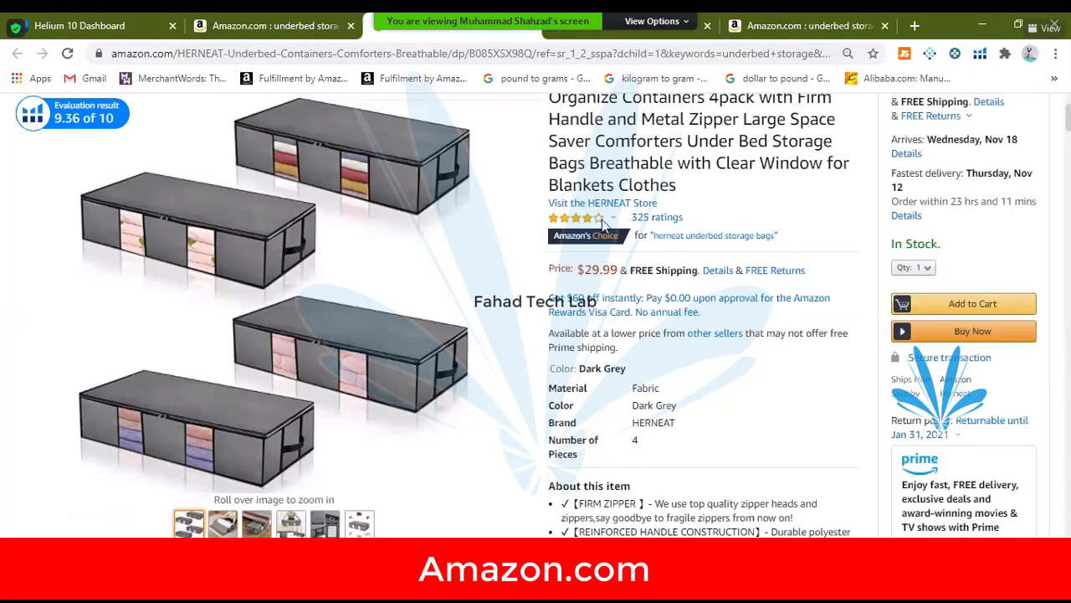
mouse_move(629, 233)
scroll(636, 276, "down", 4)
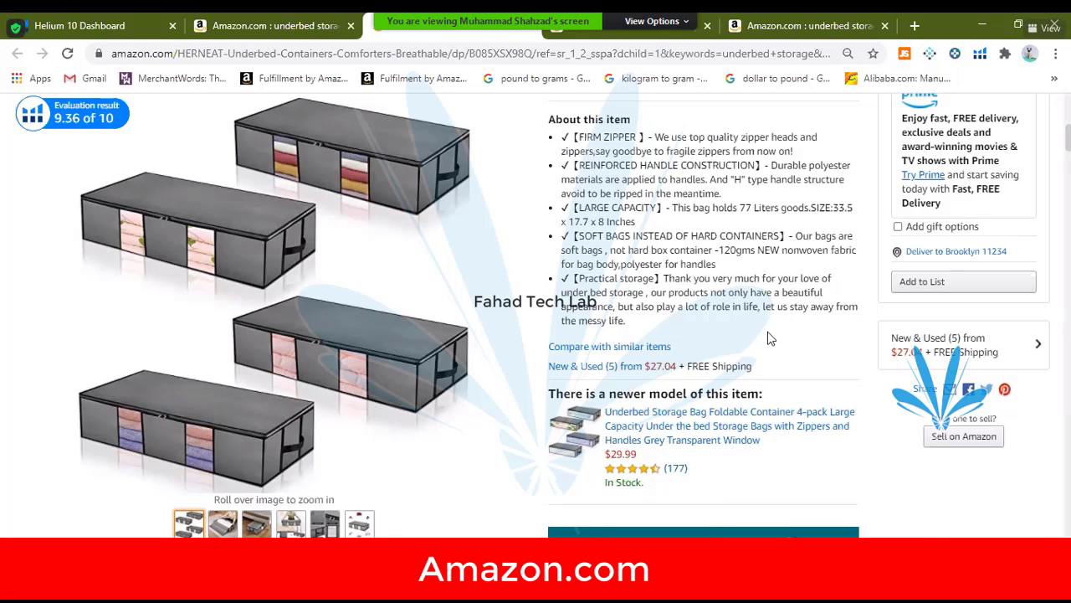
scroll(771, 339, "up", 1)
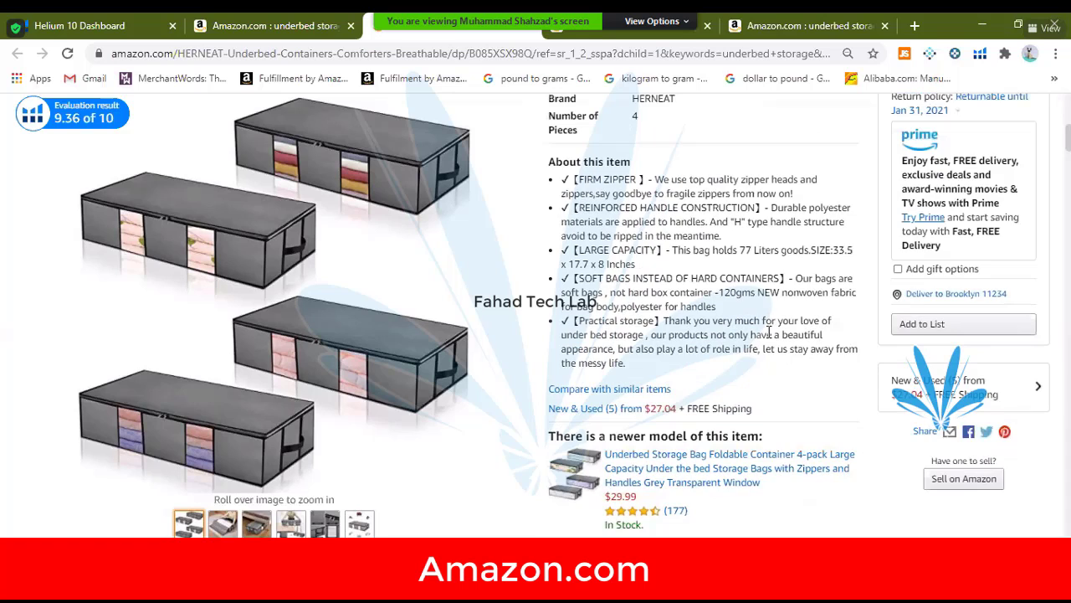
scroll(769, 332, "up", 3)
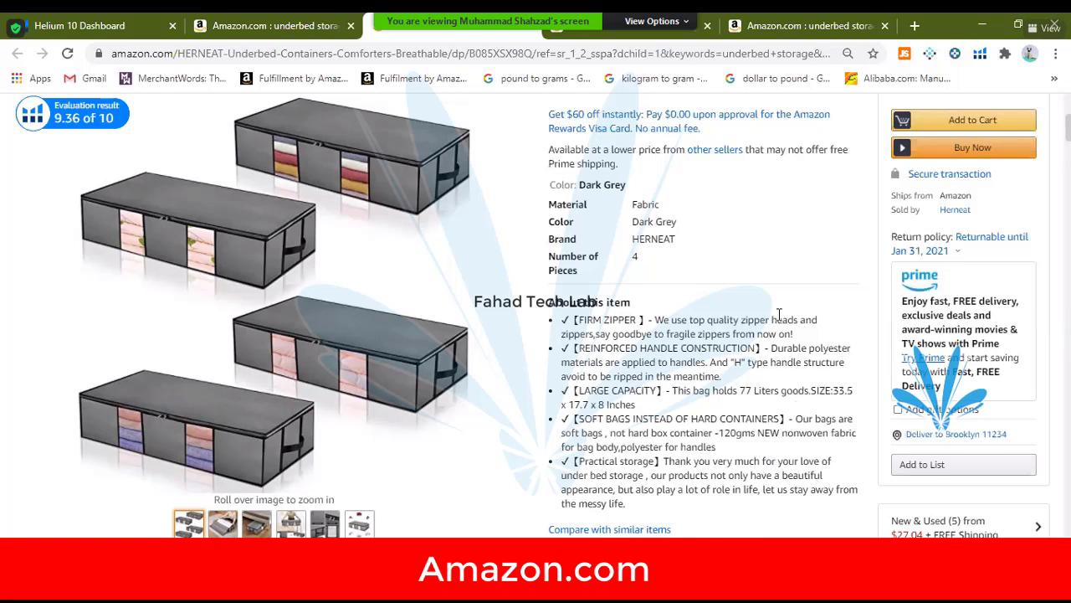
scroll(777, 314, "down", 1)
- Examine the HERNEAT listing's price history, revenue calculator and related products, and highlight the "Frequently bought together" heading
scroll(761, 345, "down", 8)
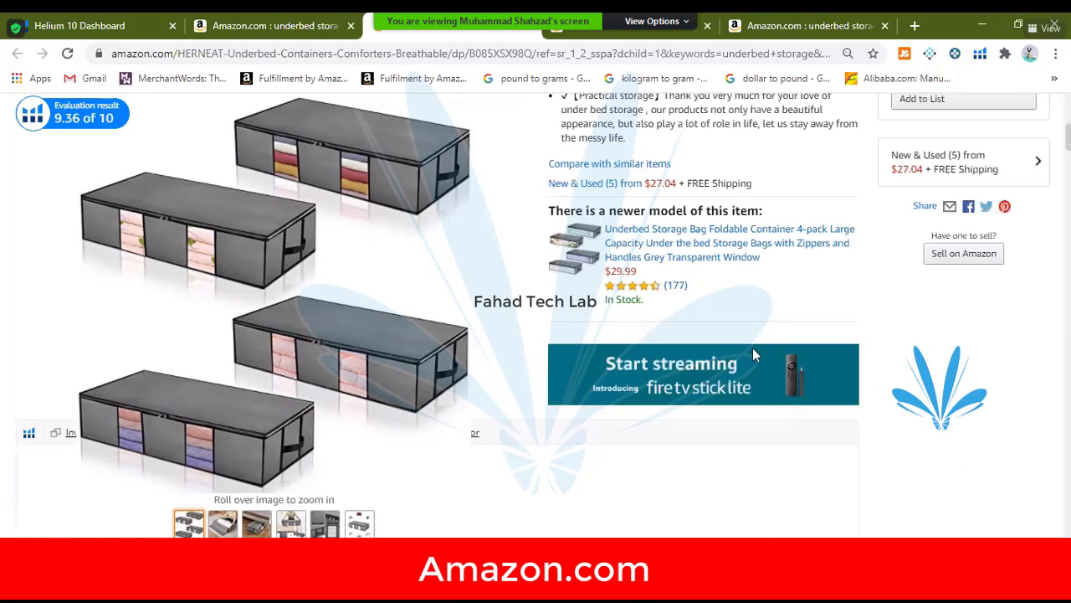
scroll(753, 350, "down", 1)
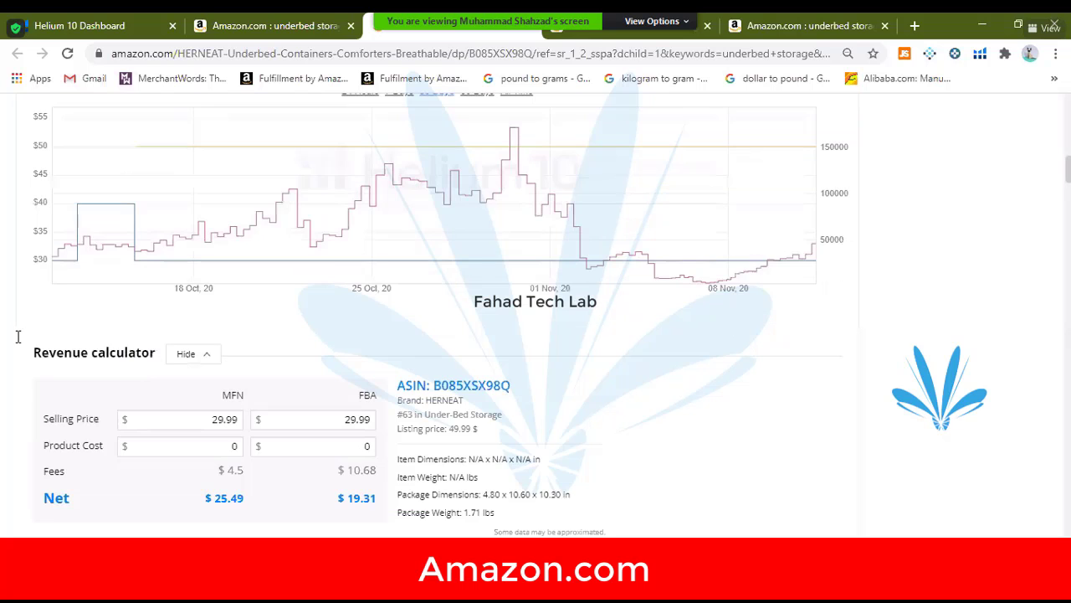
scroll(17, 334, "down", 8)
scroll(182, 335, "down", 2)
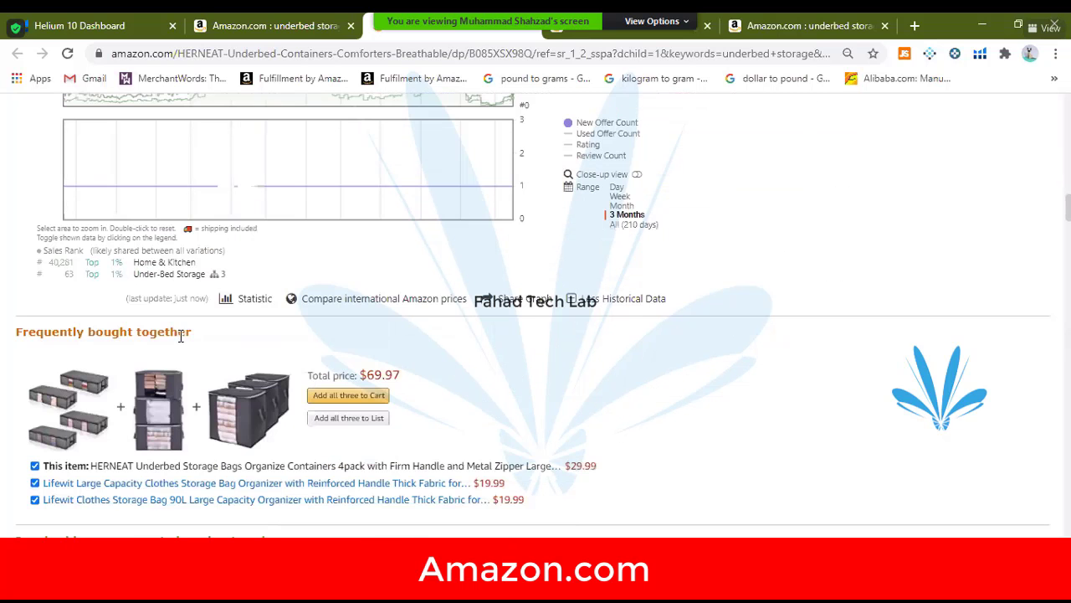
scroll(90, 409, "down", 2)
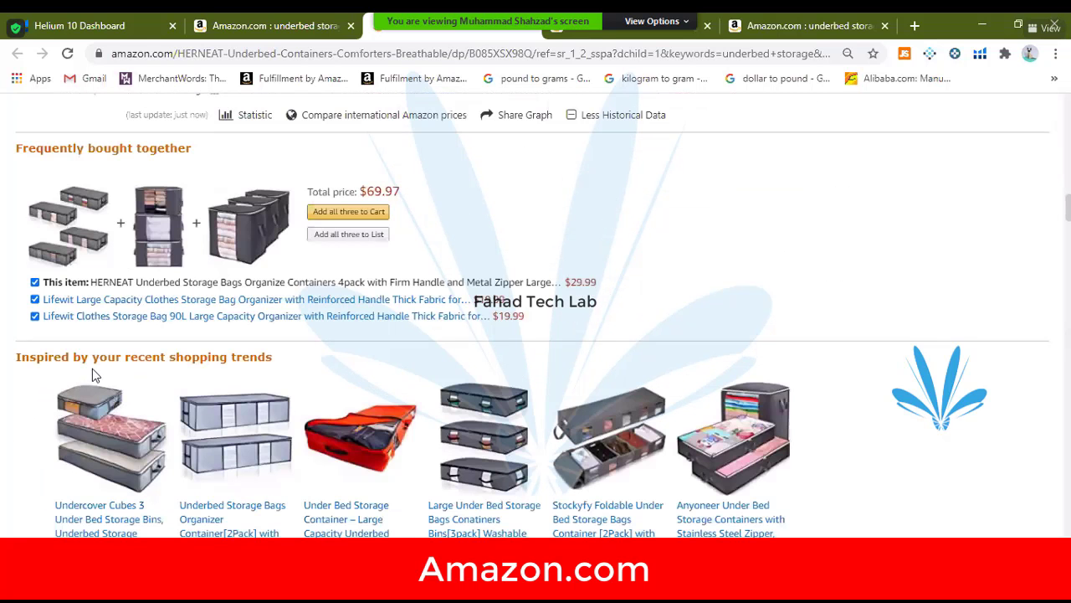
scroll(92, 368, "up", 2)
left_click_drag(185, 335, 172, 359)
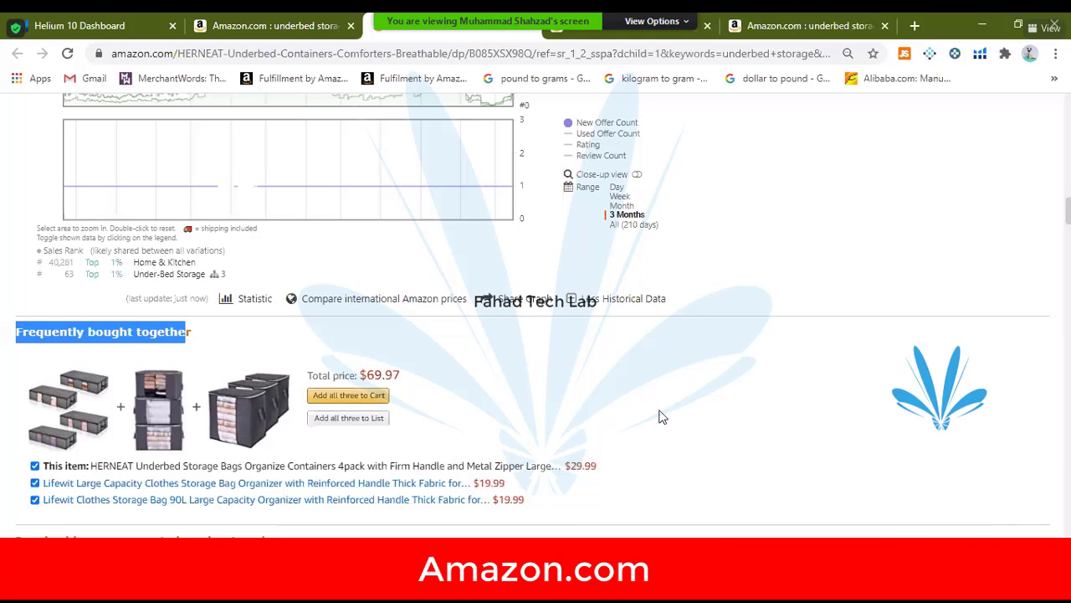
- Review the HERNEAT listing's revenue calculator and bullet points again, and return to the "underbed storage" search results
scroll(661, 416, "up", 3)
scroll(662, 415, "up", 3)
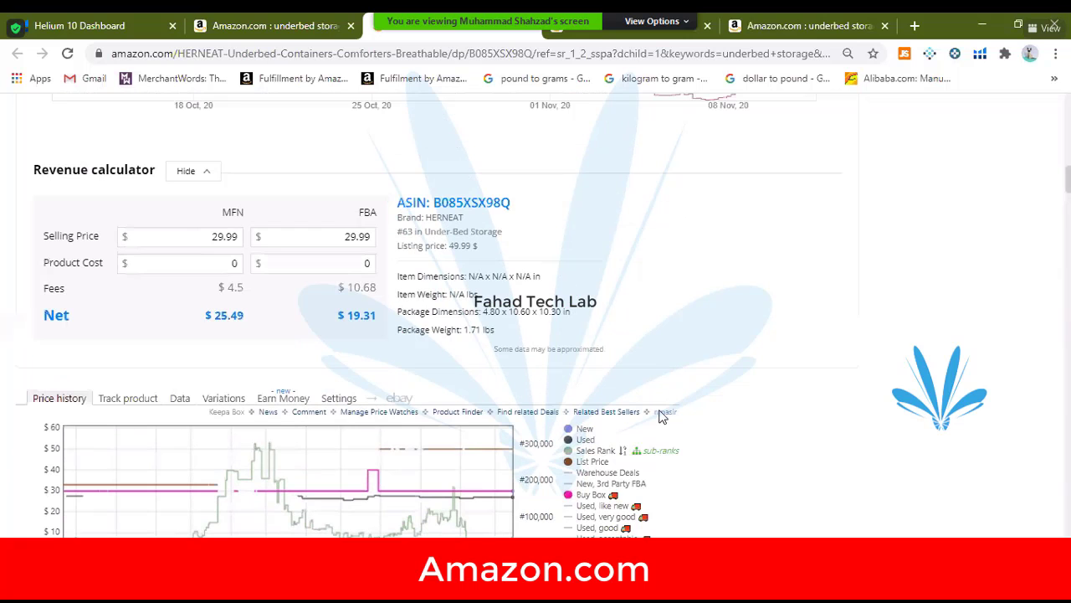
scroll(662, 416, "up", 5)
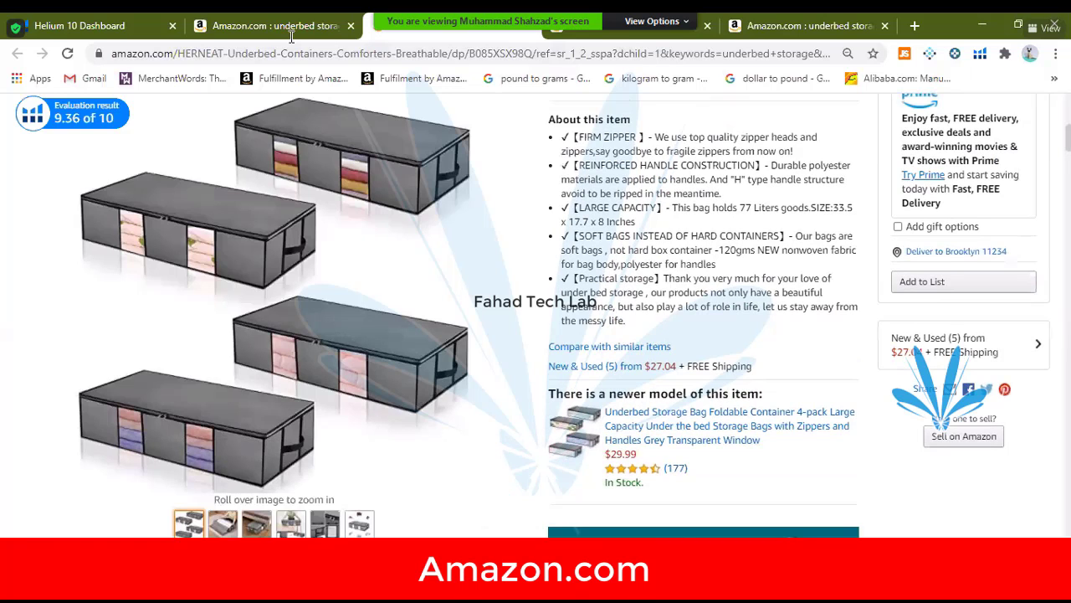
key("ctrl+shift+Tab")
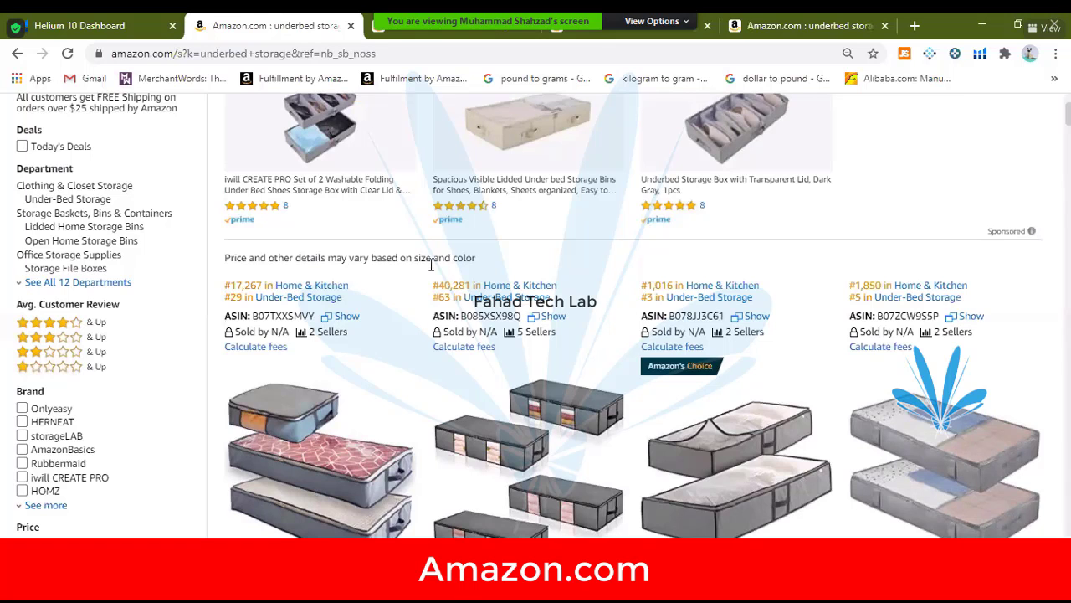
- Replace the "underbed storages" search with "garlic press" and view the sponsored listings in the results
left_click(418, 32)
left_click(735, 25)
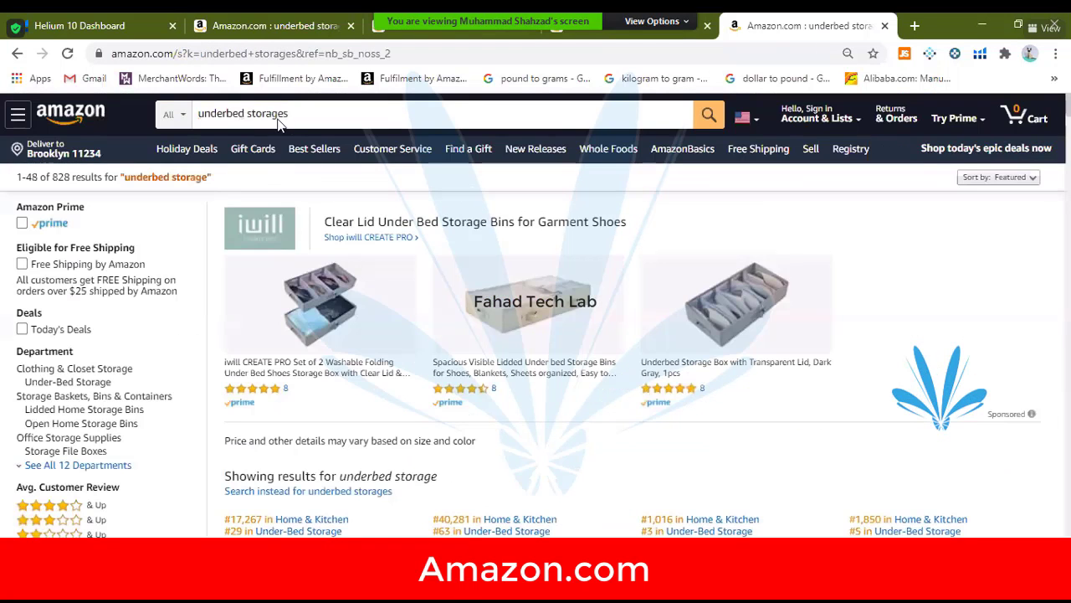
left_click_drag(288, 114, 184, 122)
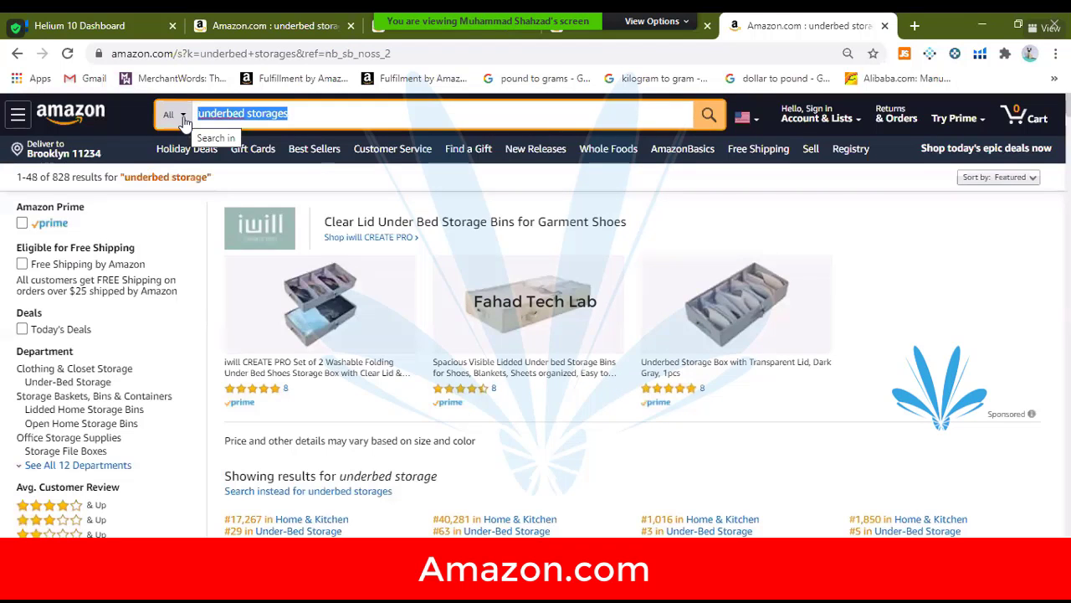
type("garlic press")
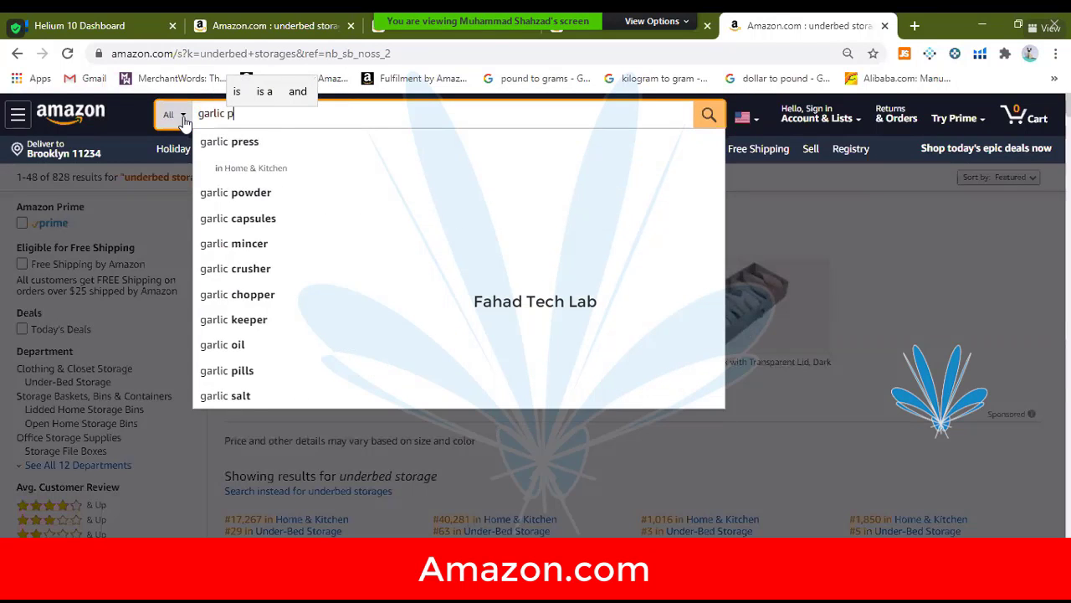
key("Return")
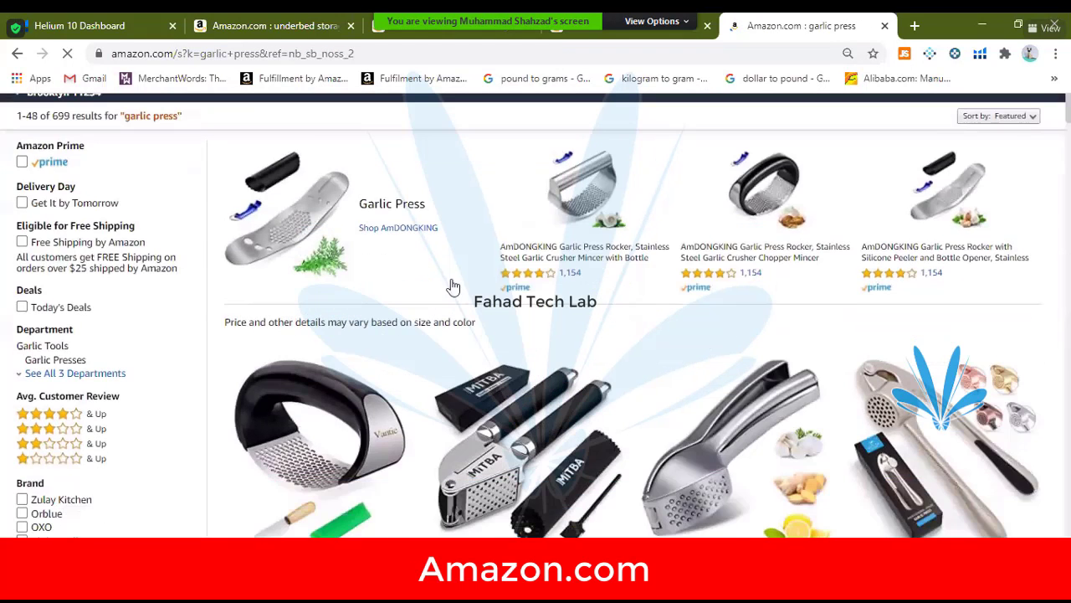
scroll(450, 284, "down", 3)
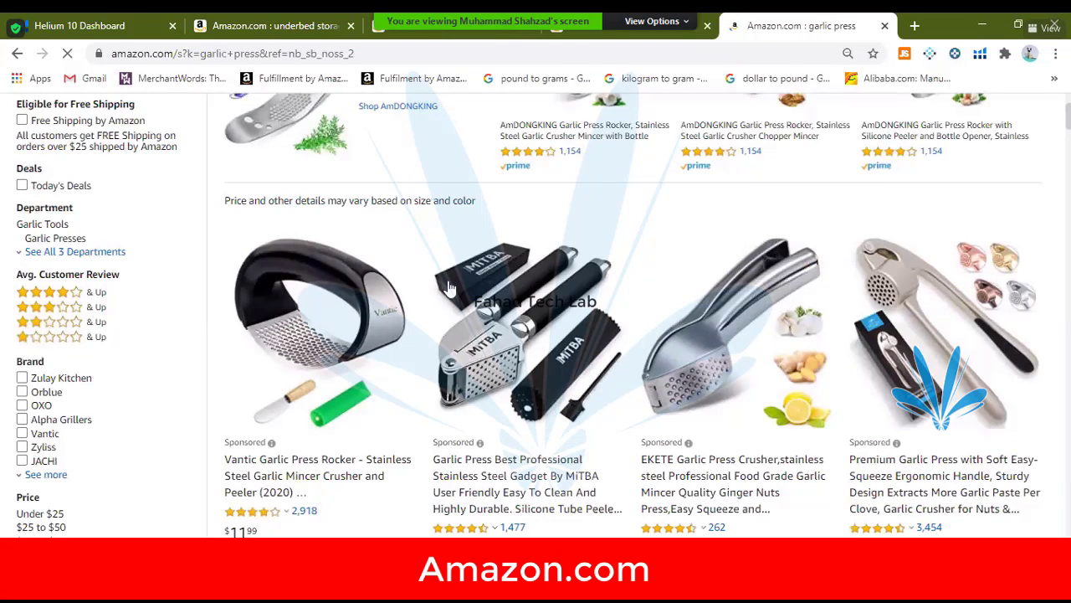
scroll(424, 326, "down", 3)
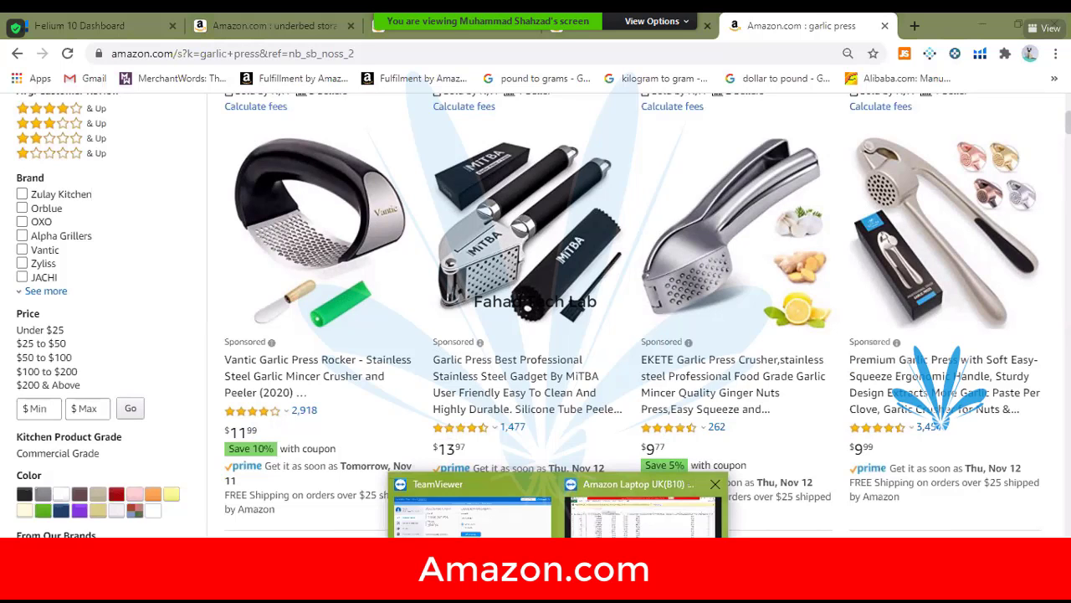
- Switch to the search term report in the TeamViewer session and inspect row 8's impressions, clicks and ACoS
left_click(506, 507)
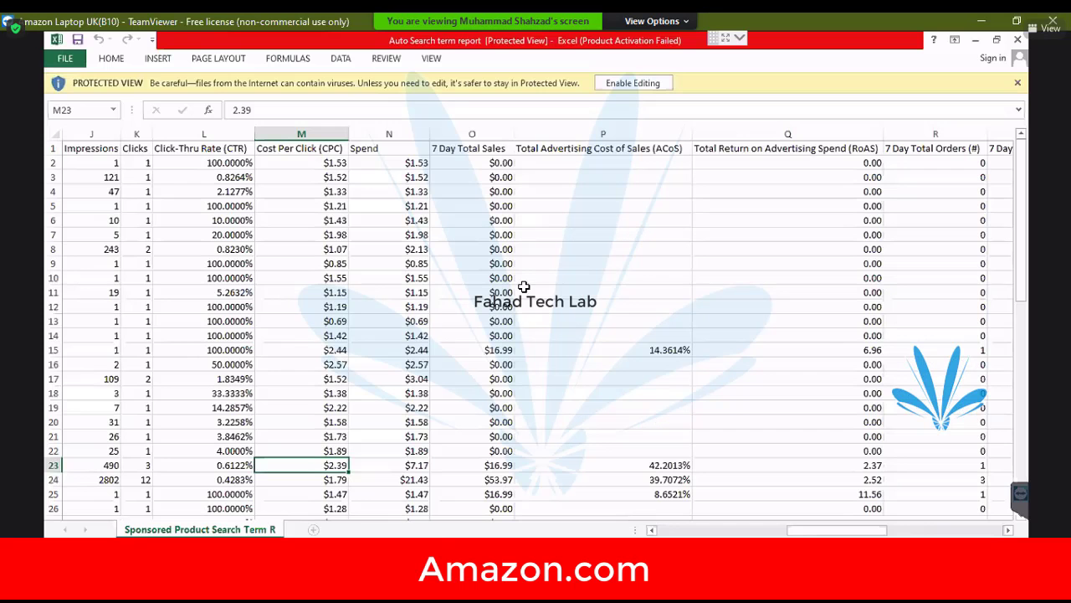
left_click(495, 366)
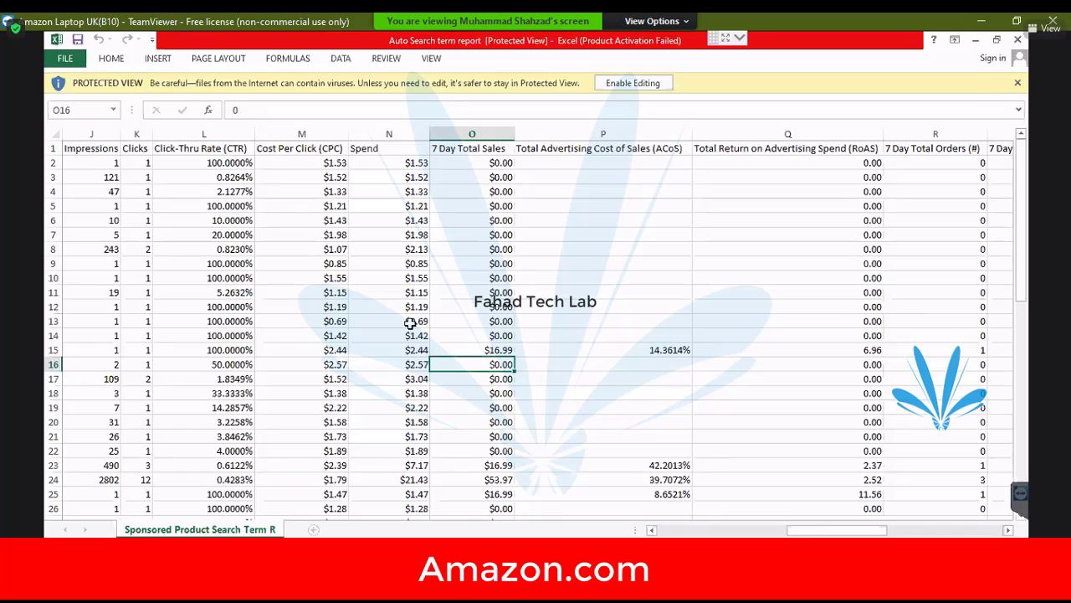
left_click(148, 249)
left_click(103, 250)
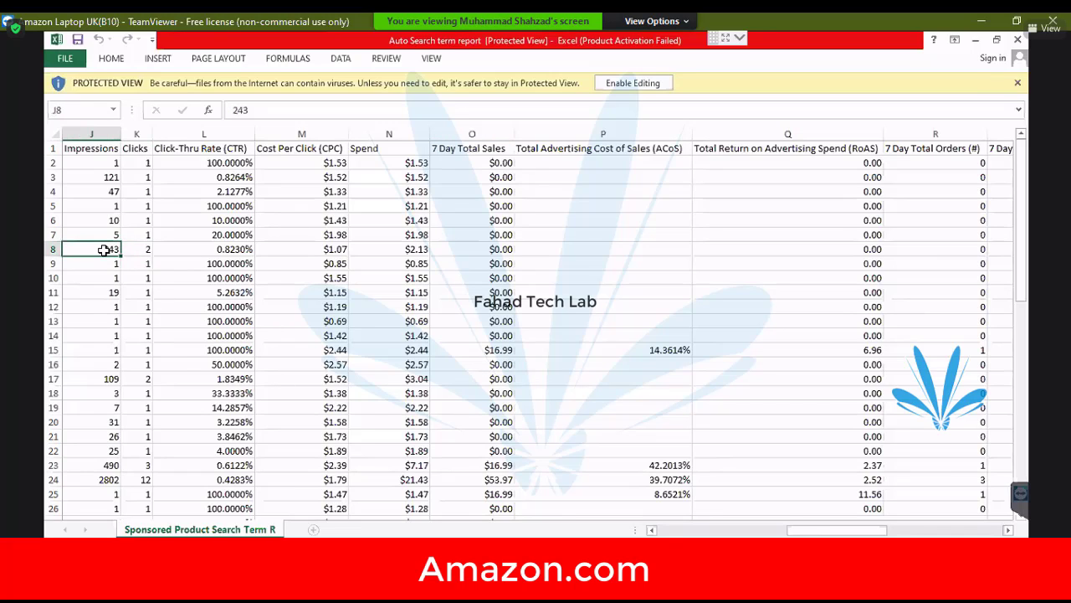
left_click(148, 248)
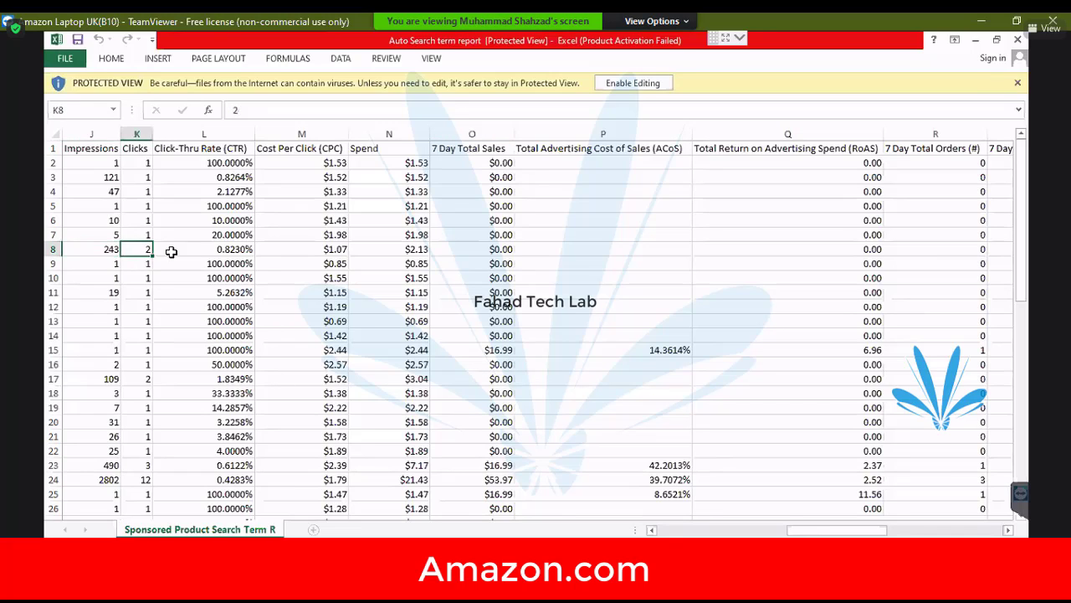
left_click(622, 251)
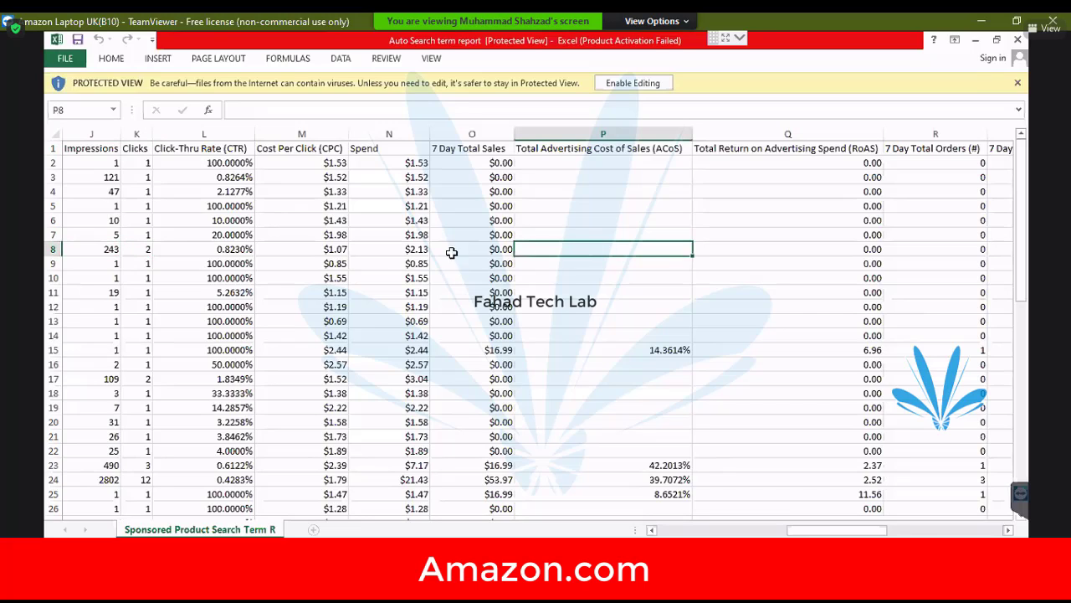
left_click(92, 248)
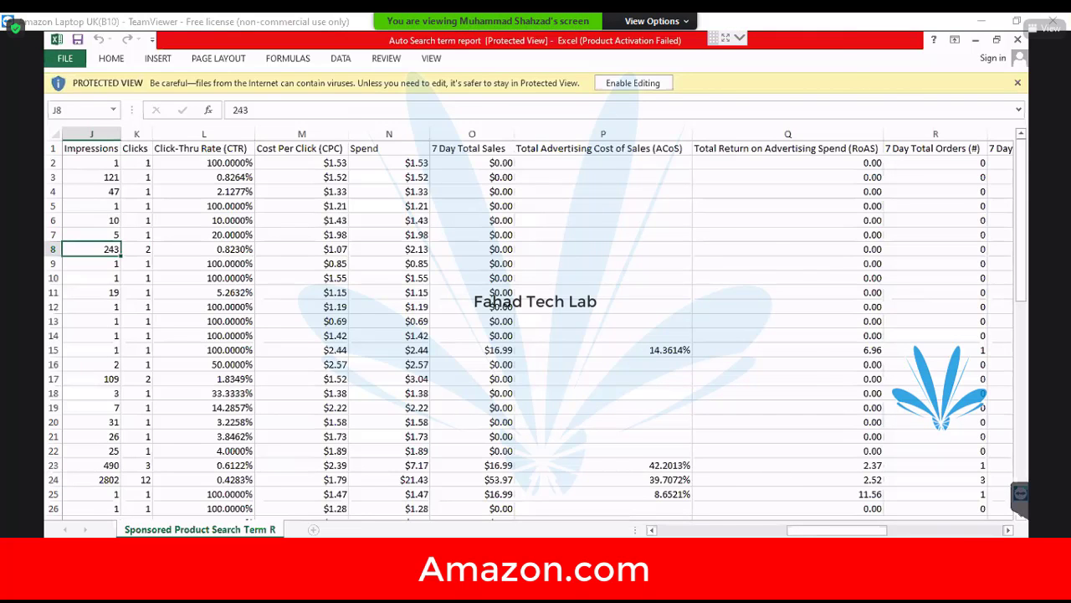
- Switch back to the browser and compare the sales ranks, ratings, prices and coupons of the sponsored garlic press listings
key("alt+Tab")
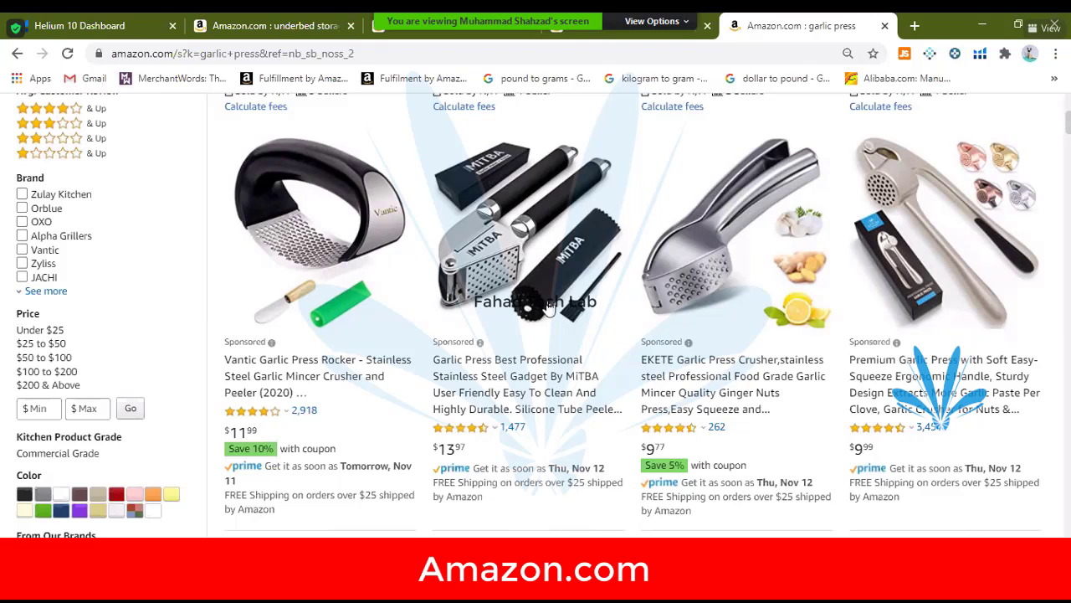
scroll(463, 311, "up", 2)
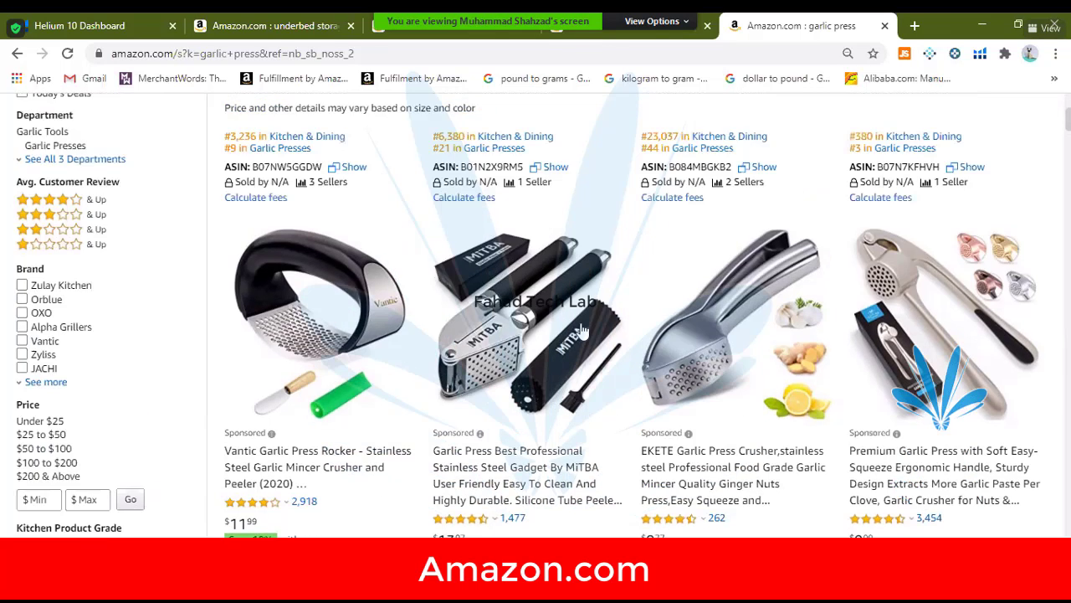
scroll(500, 385, "down", 1)
scroll(499, 385, "down", 2)
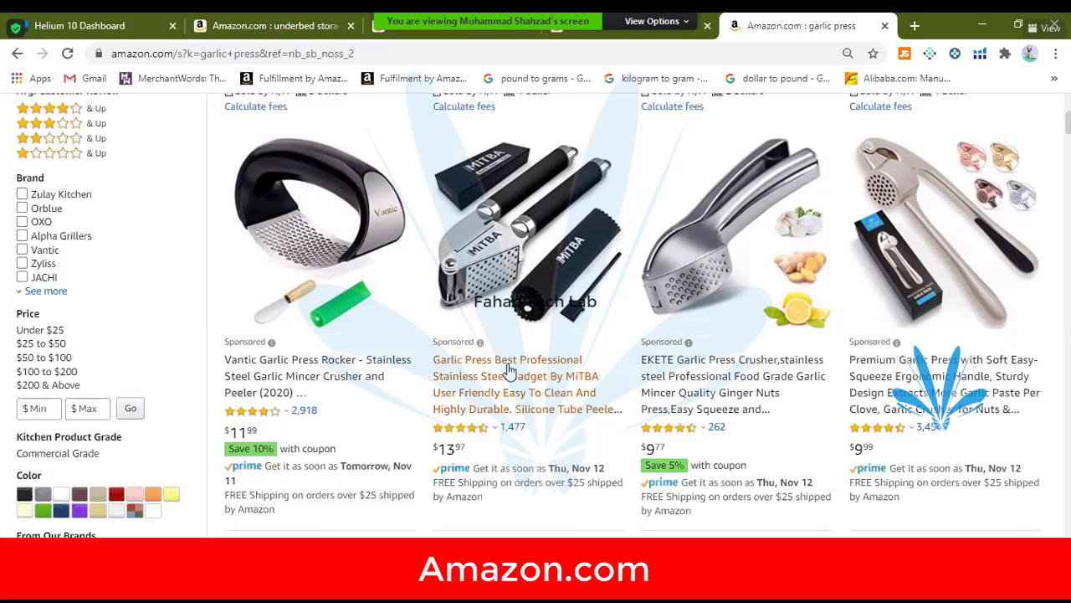
scroll(509, 370, "up", 3)
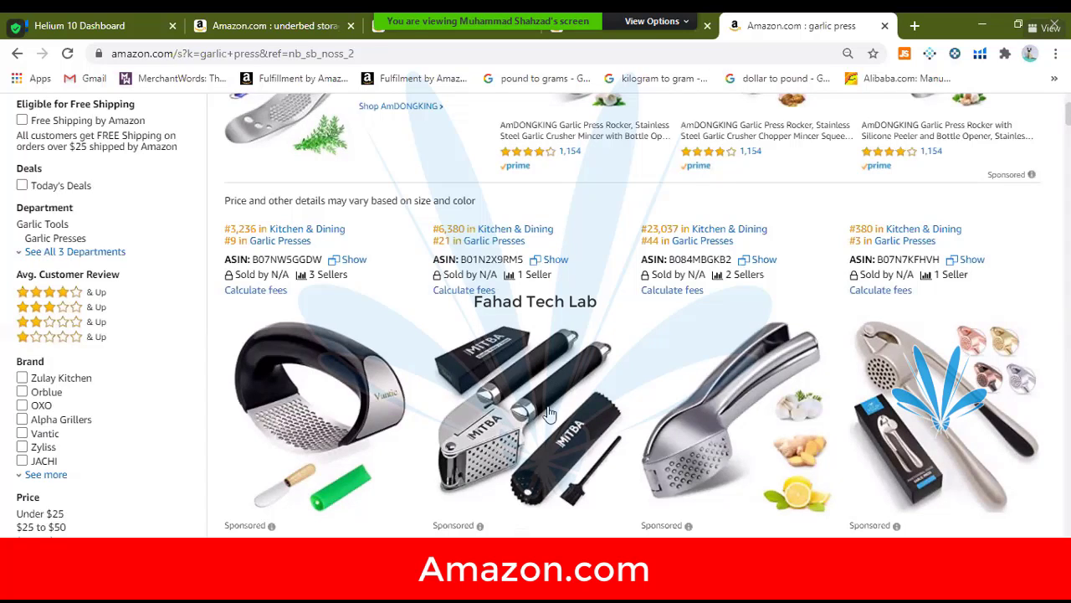
scroll(550, 412, "down", 3)
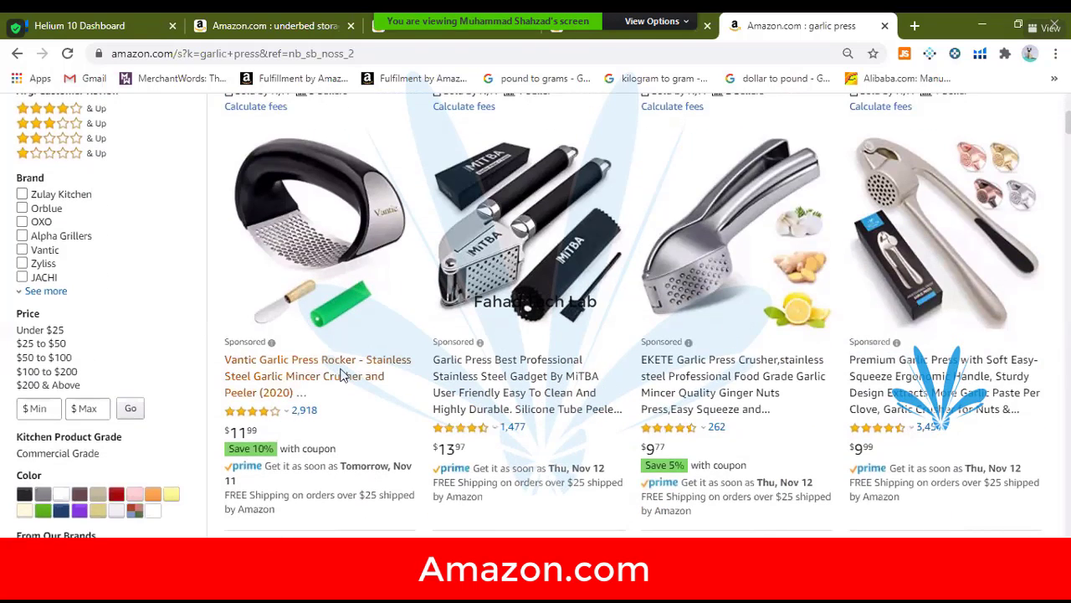
scroll(335, 376, "up", 3)
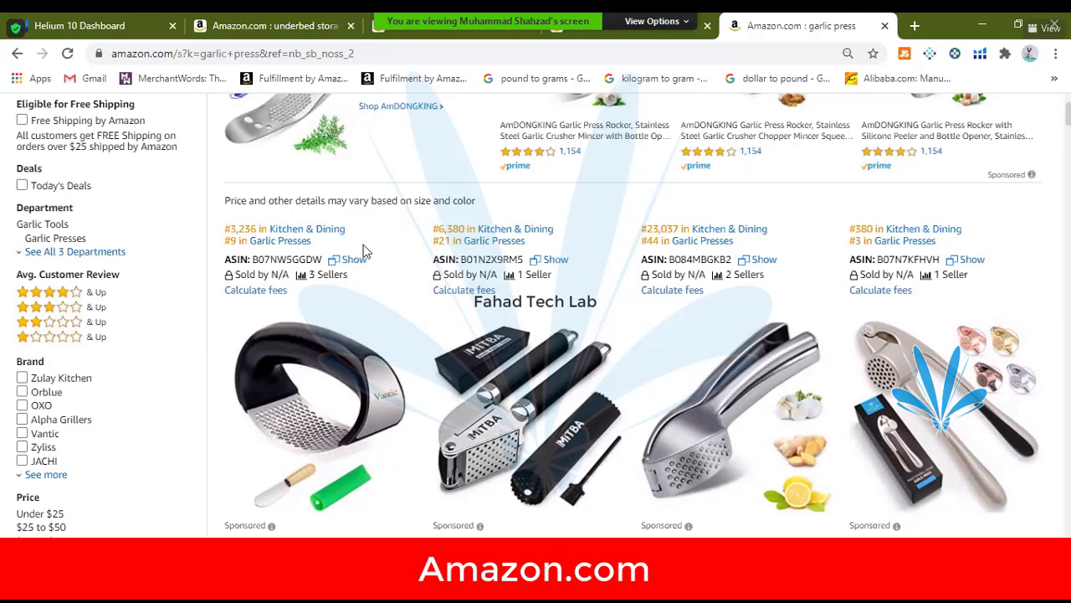
scroll(345, 257, "down", 3)
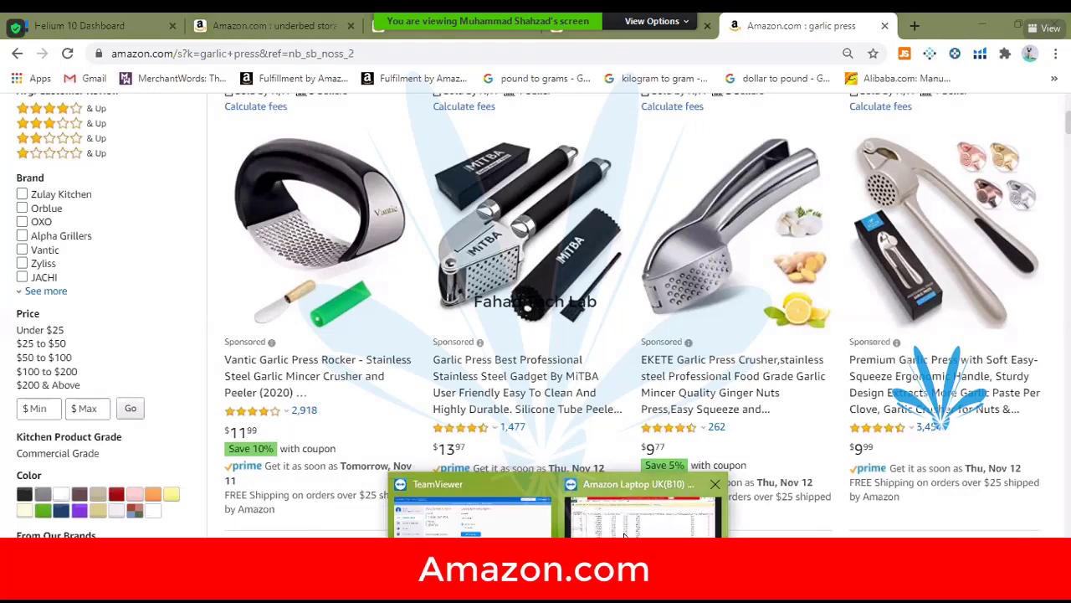
- Return to the search term report in TeamViewer and check row 25's impressions and click-through rate
left_click(400, 482)
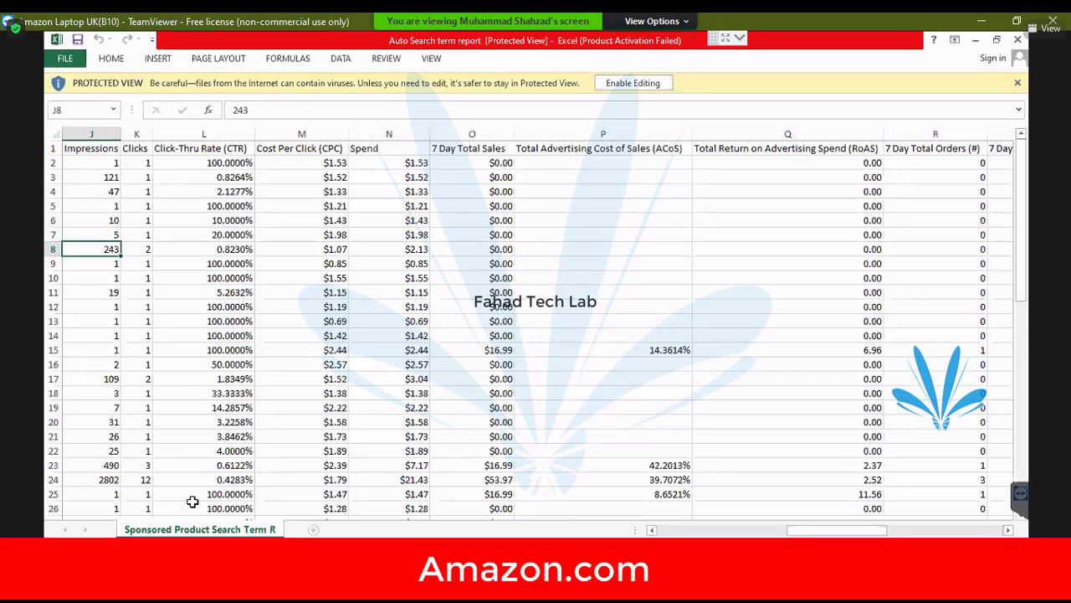
left_click(107, 495)
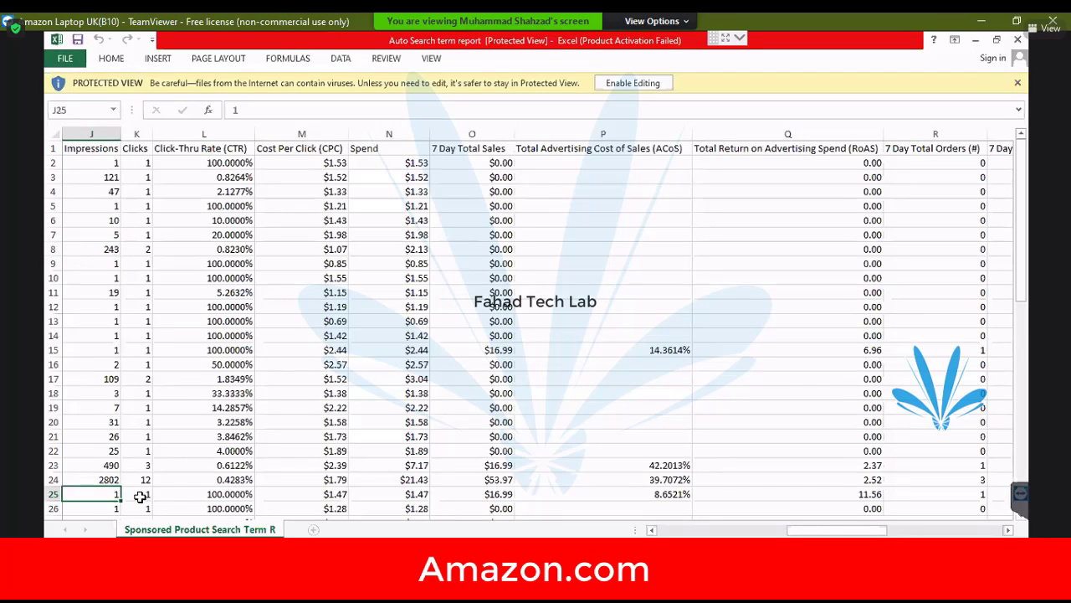
left_click(188, 496)
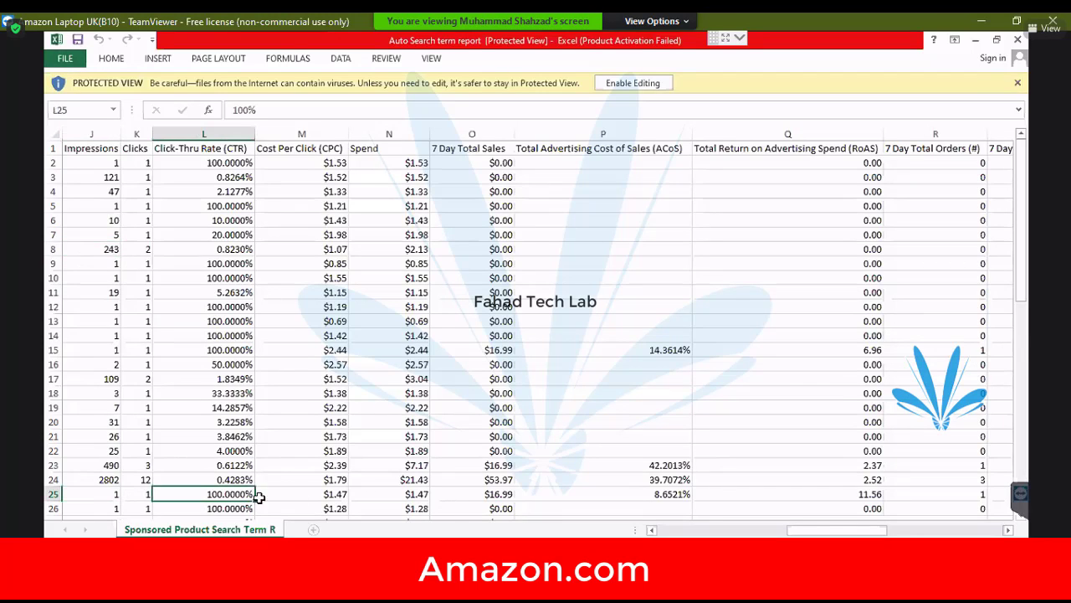
- Check row 25's cost per click, 7-day sales, ACoS and impressions in the search term report
left_click(381, 498)
left_click(327, 497)
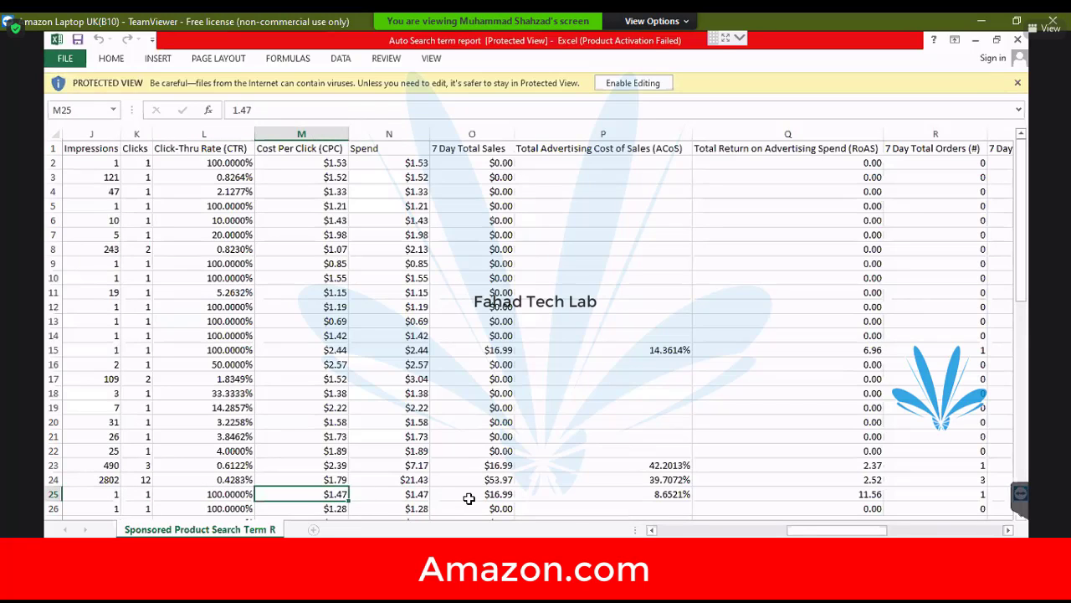
left_click(497, 500)
left_click(596, 498)
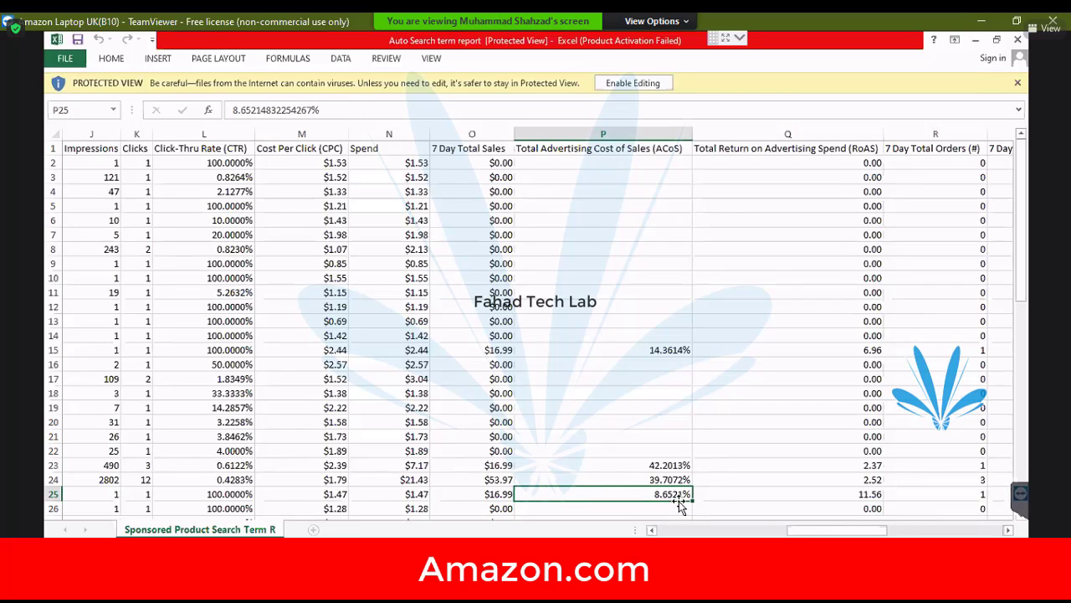
key("Right")
left_click(119, 495)
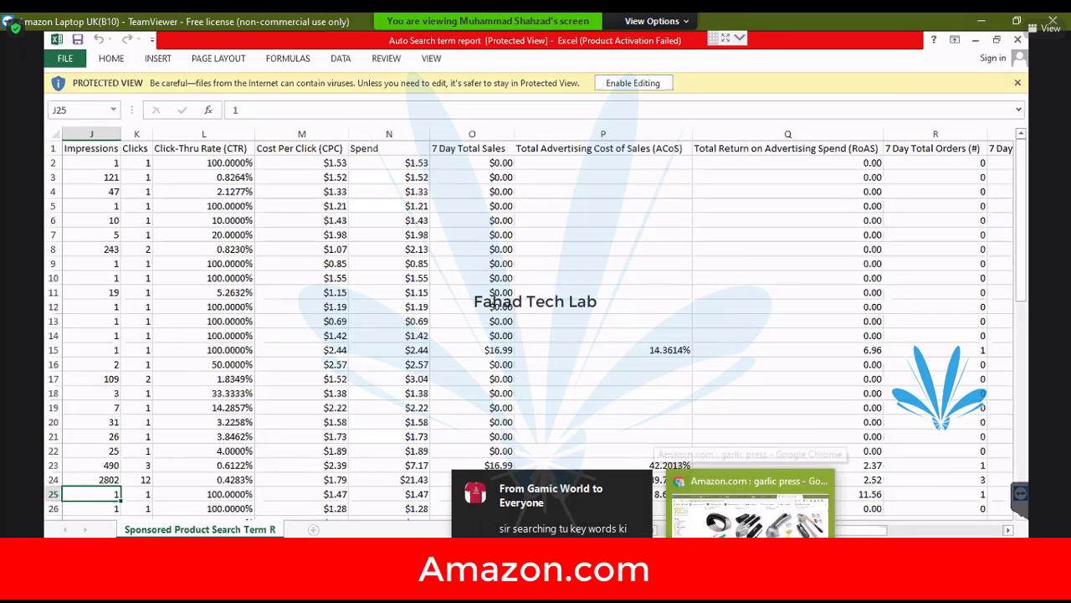
- Switch to the garlic press results in Chrome and examine the sponsored listings' sales ranks, seller counts, reviews and prices
left_click(769, 496)
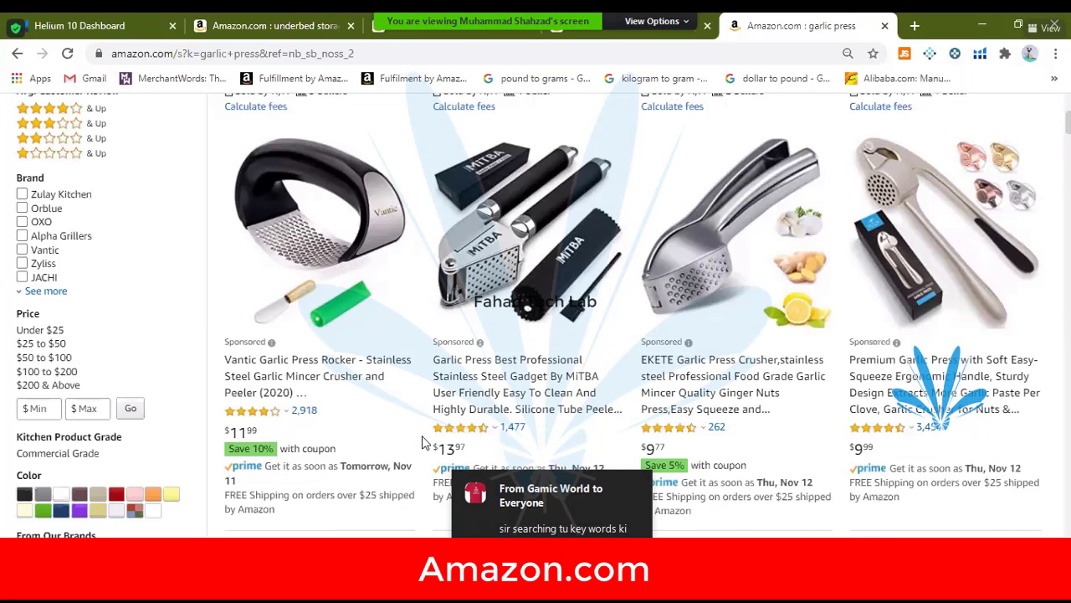
scroll(423, 435, "up", 3)
scroll(418, 427, "down", 3)
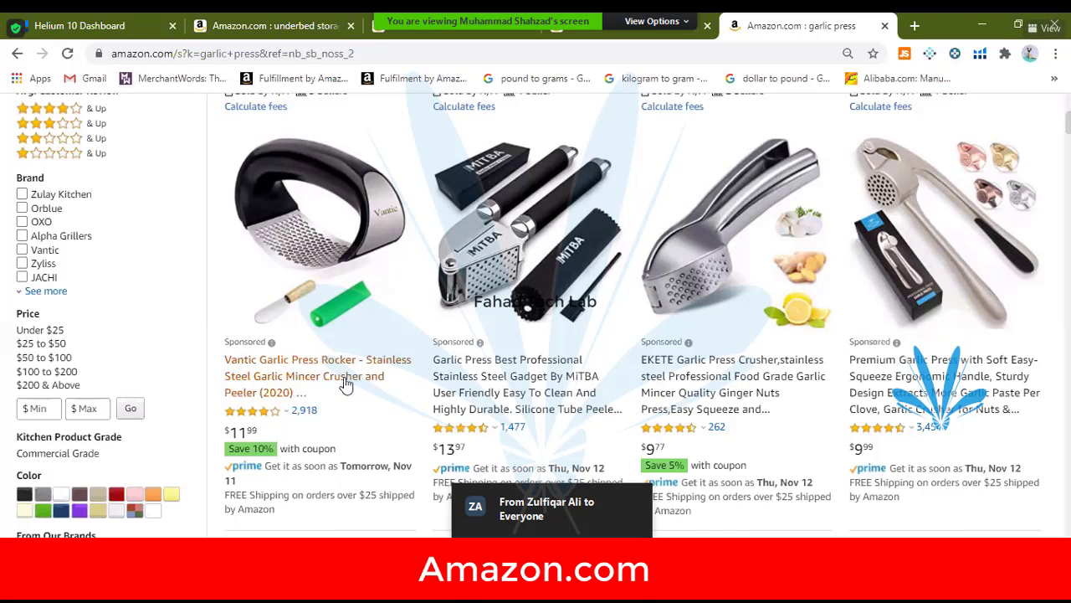
scroll(326, 338, "up", 2)
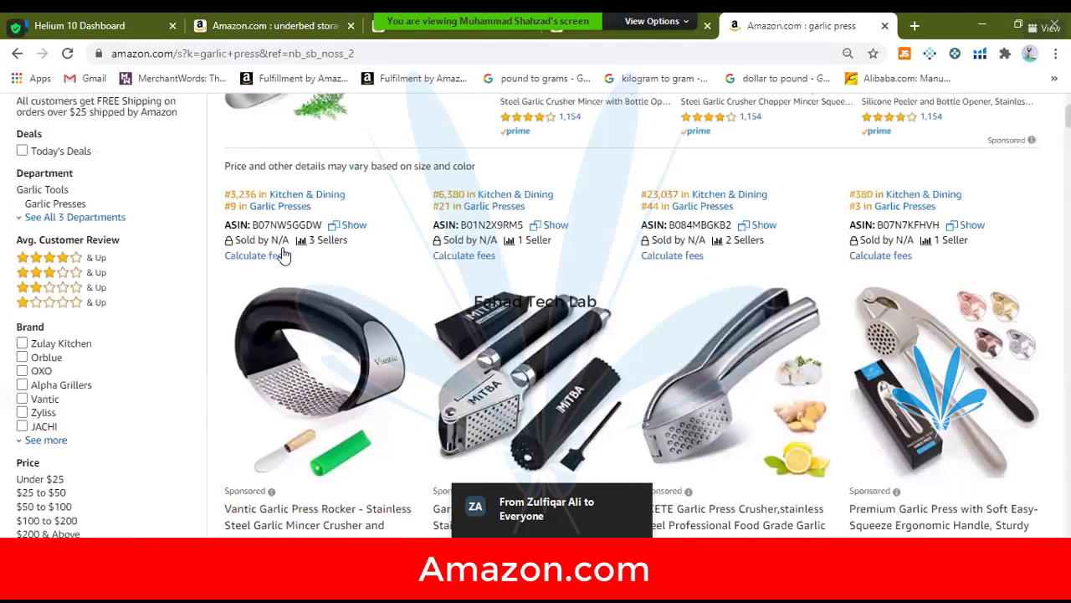
scroll(280, 348, "down", 2)
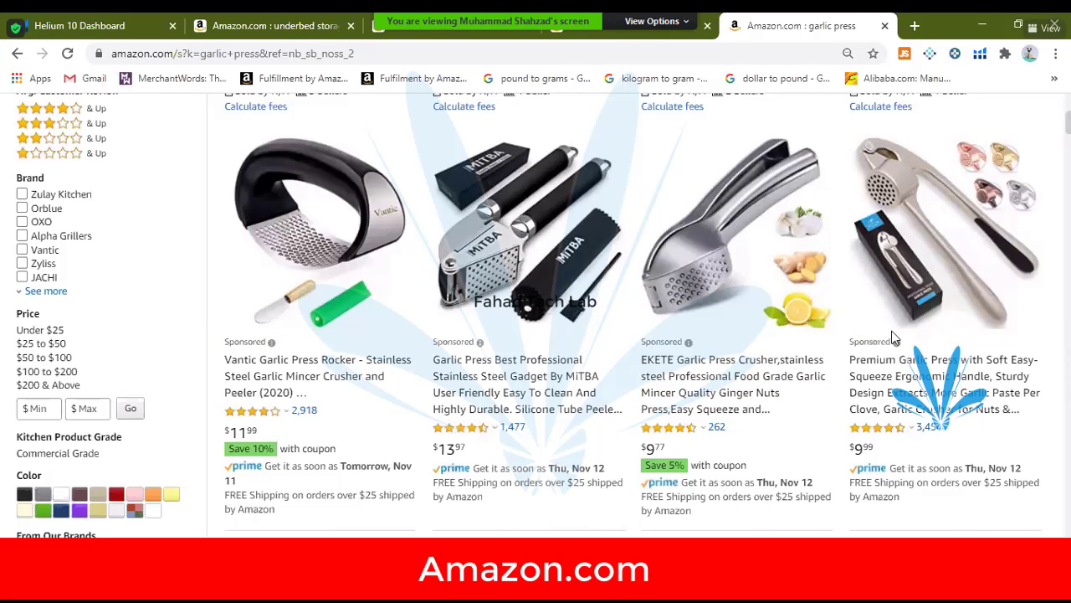
- Examine the organic garlic press listings below the sponsored row, comparing badges, ranks, reviews and prices, and view the OXO Good Grips price history graph
scroll(565, 344, "down", 1)
scroll(564, 341, "down", 2)
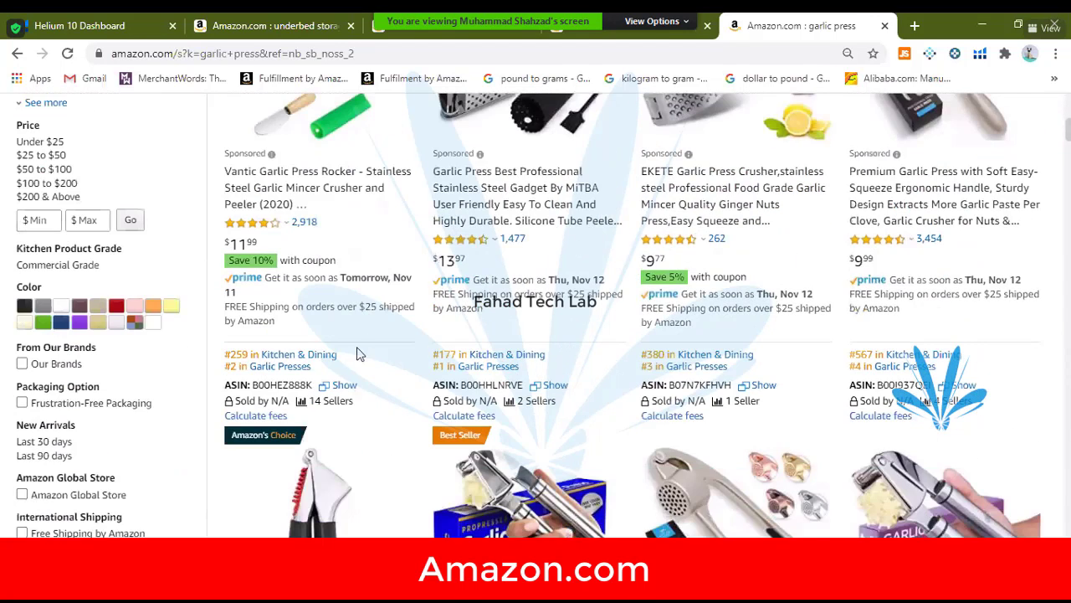
scroll(369, 418, "down", 2)
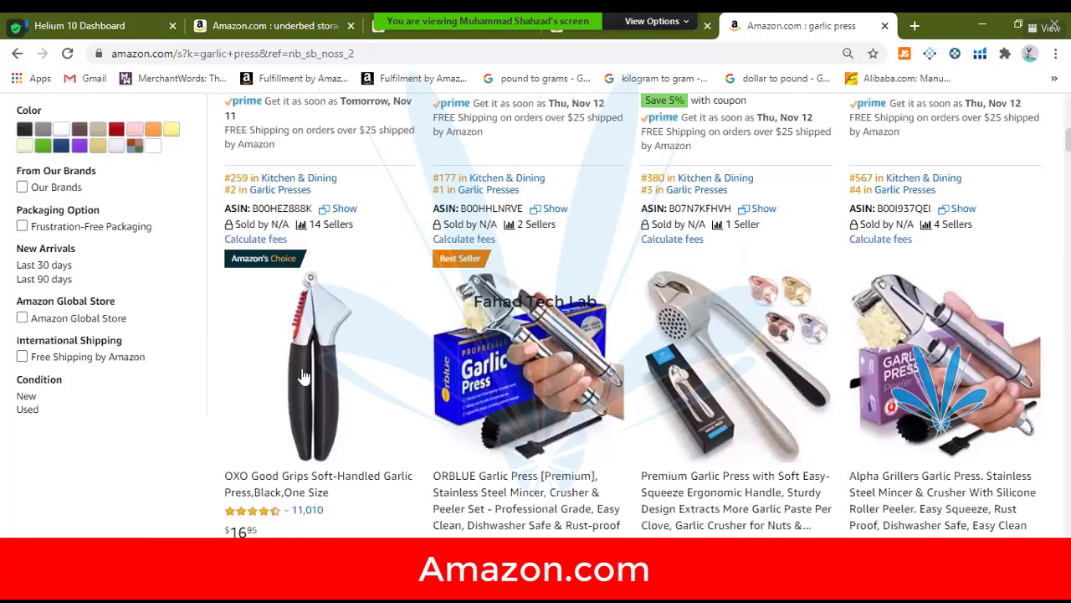
scroll(304, 375, "down", 2)
scroll(304, 375, "up", 1)
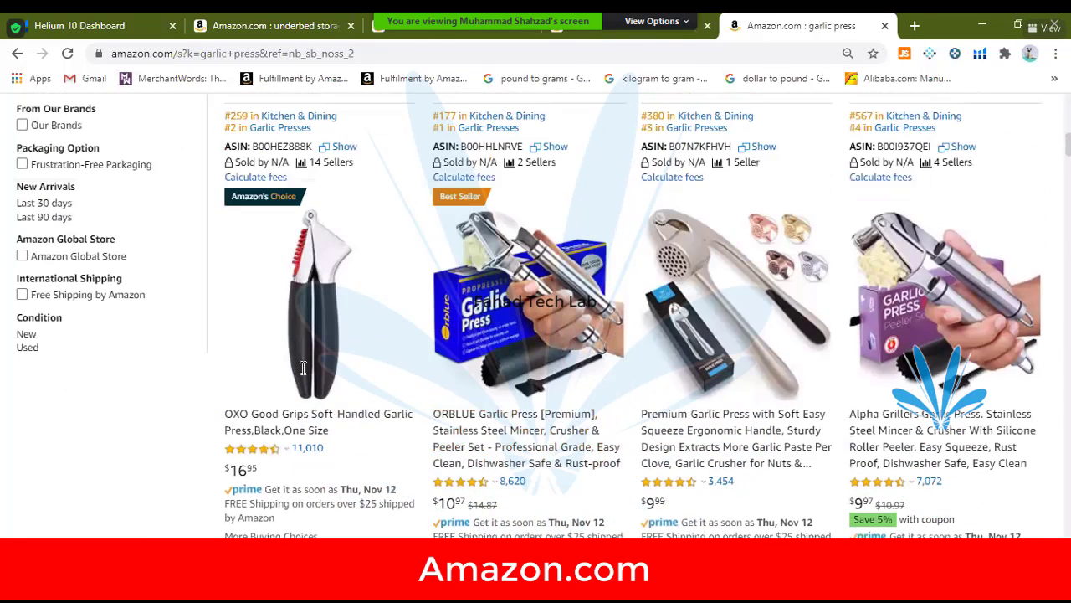
scroll(303, 368, "up", 1)
mouse_move(283, 266)
scroll(283, 267, "down", 1)
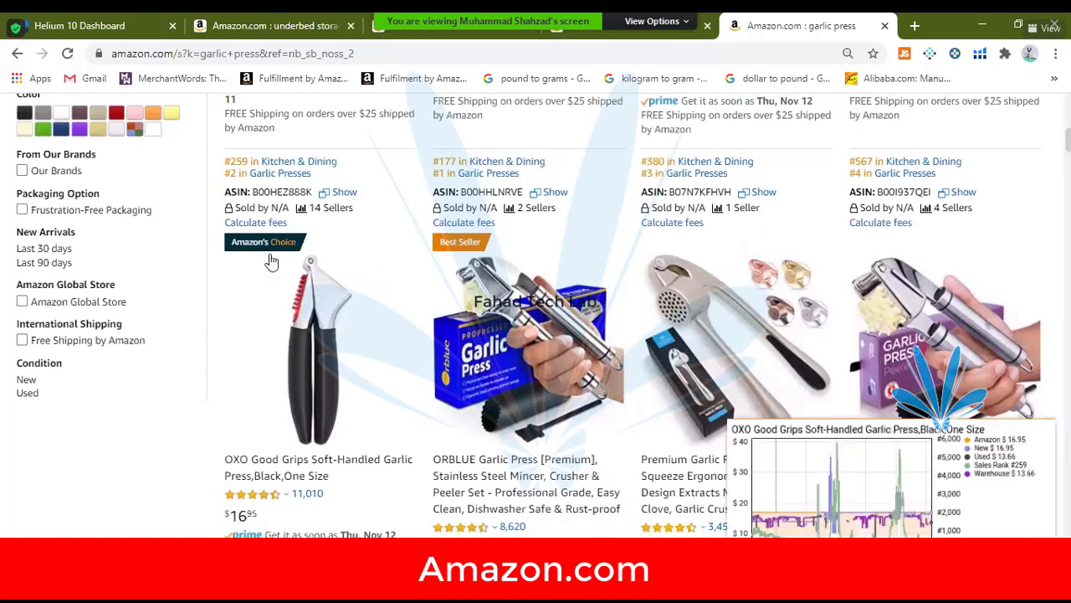
scroll(355, 315, "down", 1)
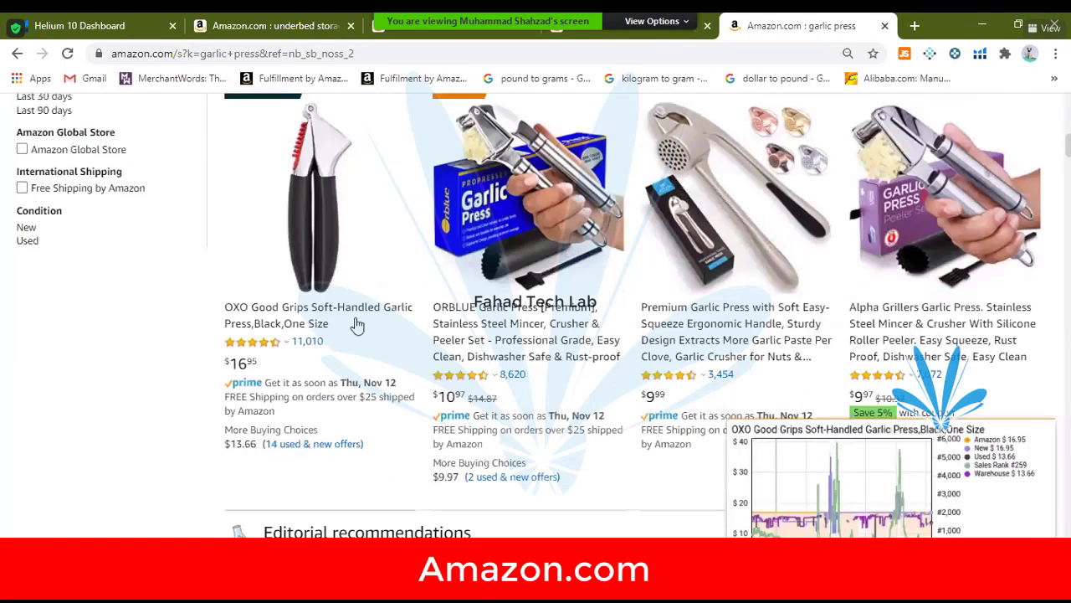
scroll(307, 449, "up", 1)
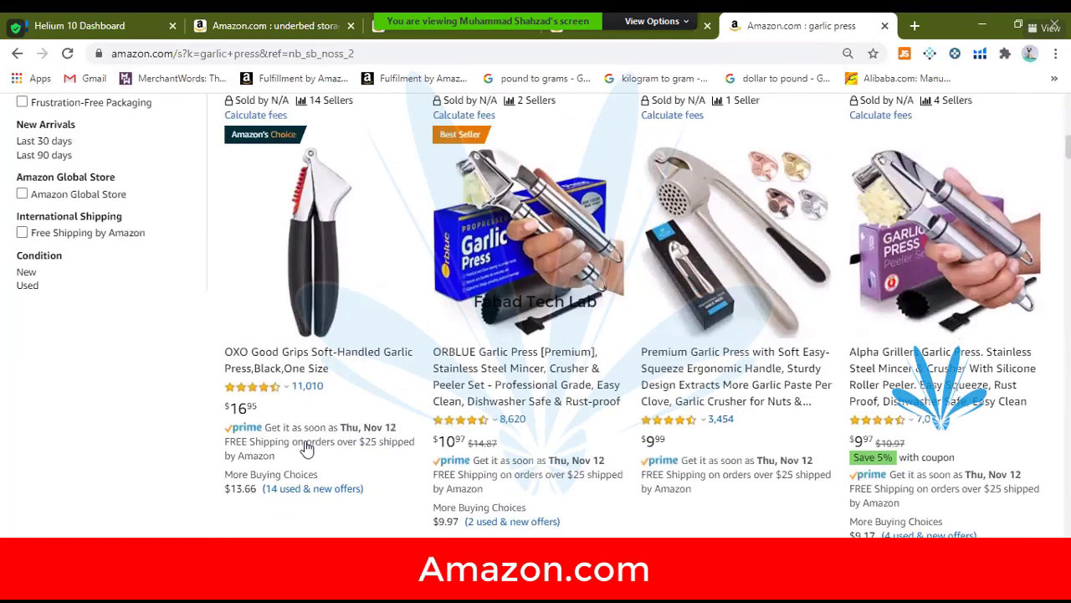
scroll(307, 450, "up", 2)
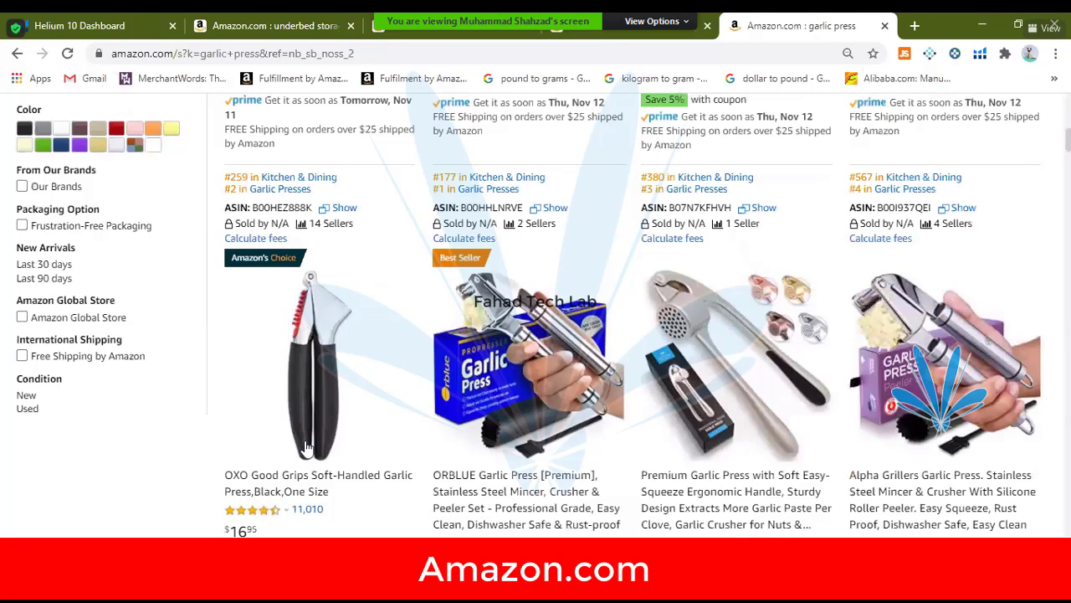
mouse_move(307, 449)
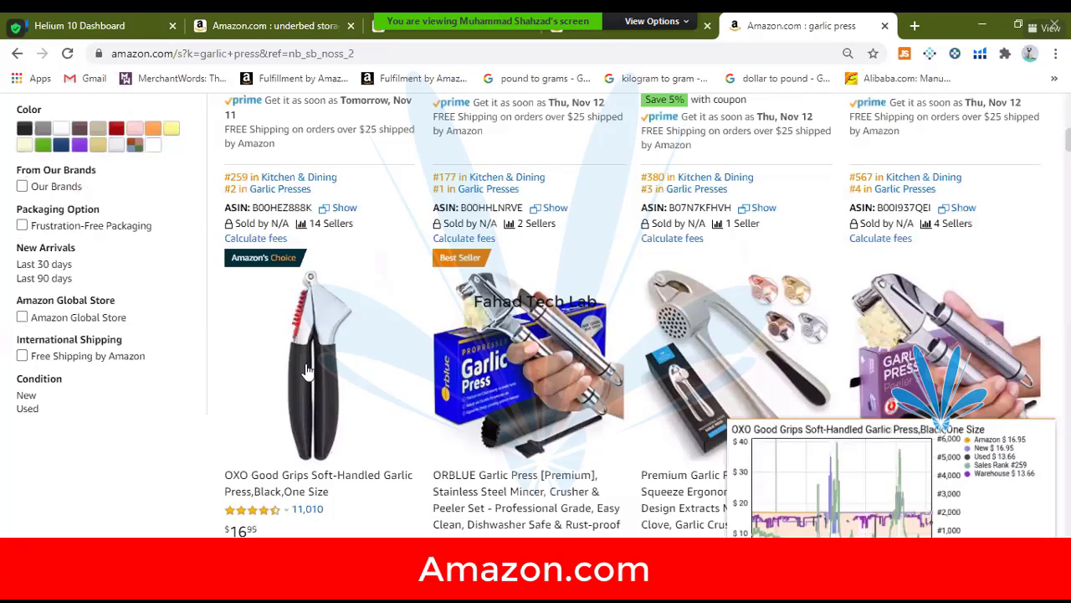